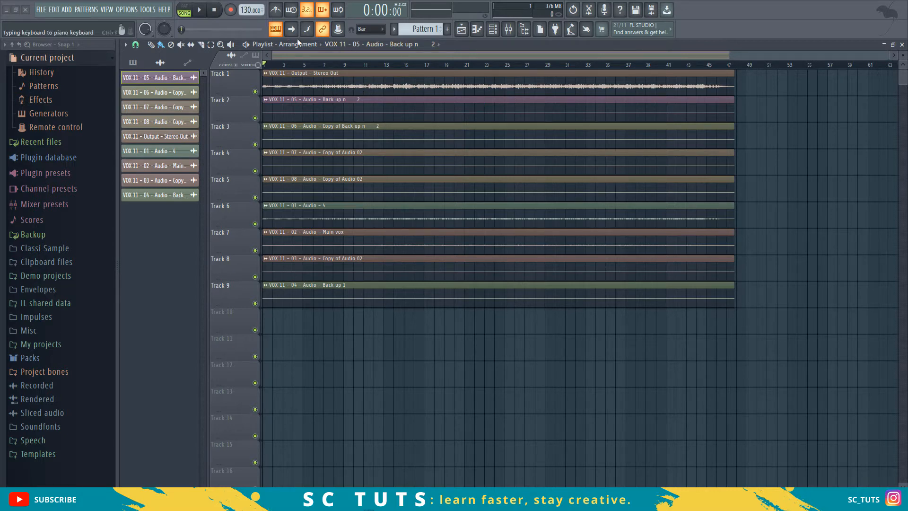
Detect the tempo of the VOX 11 - Output - Stereo Out sample with the 75 to 150 range and apply it to the project.
double_click(344, 88)
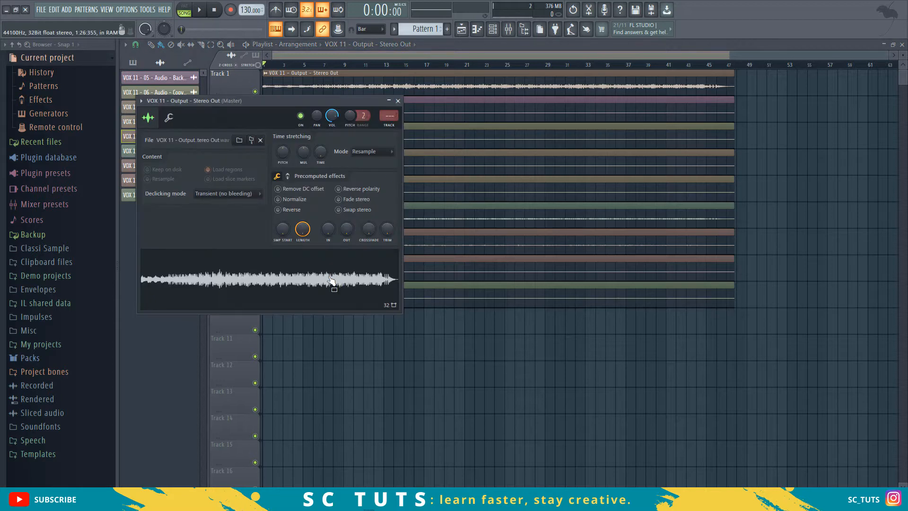
left_click(432, 77)
double_click(432, 77)
right_click(291, 279)
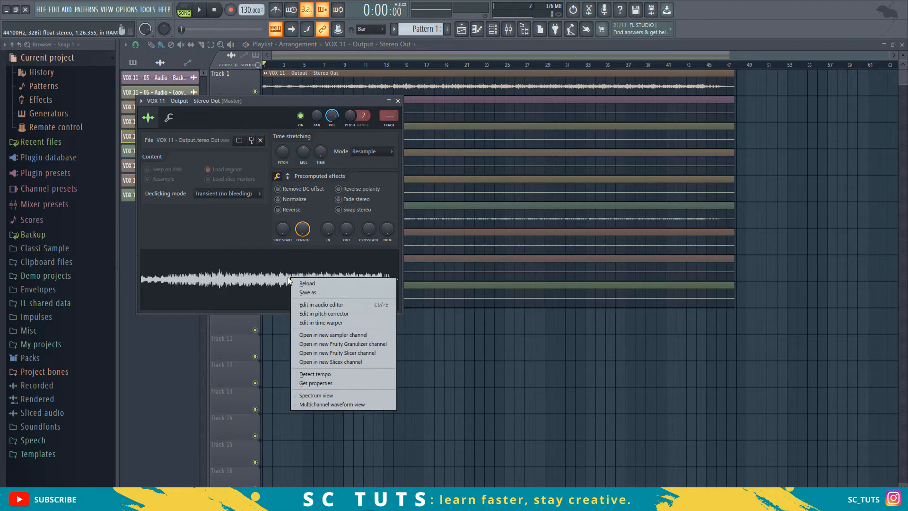
left_click(311, 373)
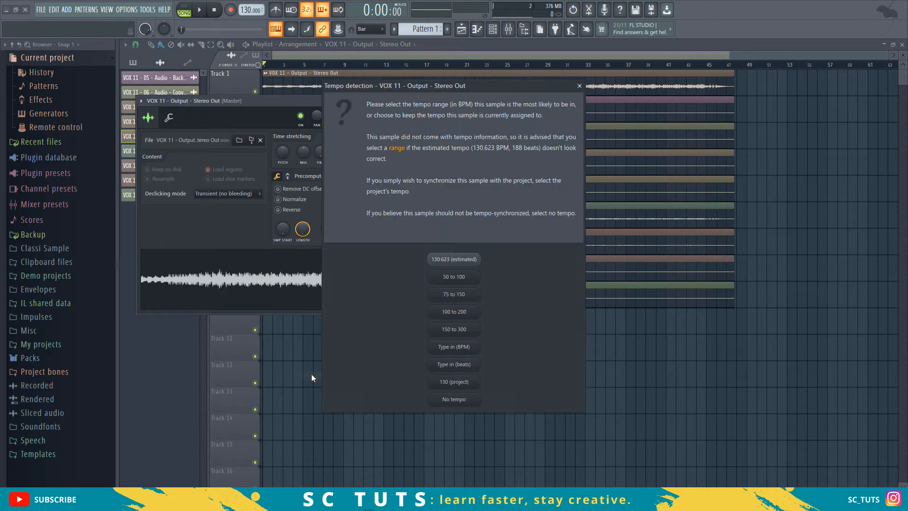
left_click(468, 296)
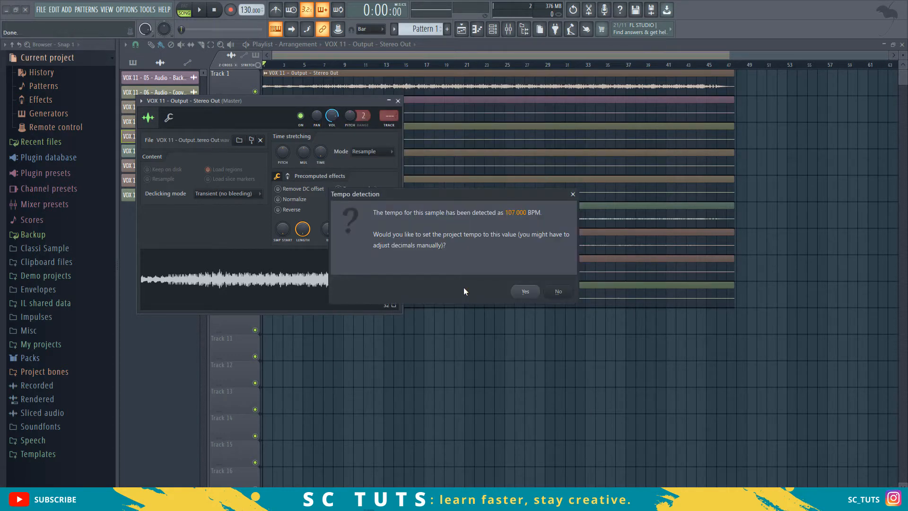
left_click(525, 291)
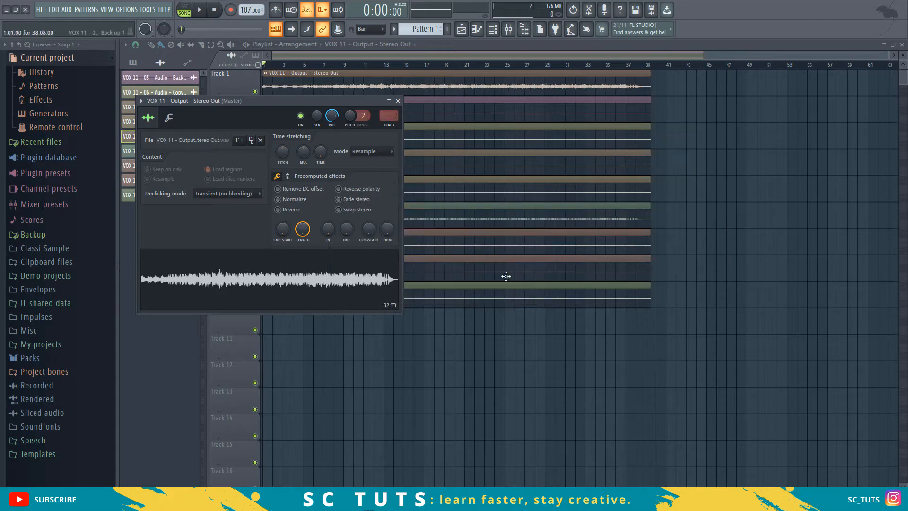
left_click(252, 66)
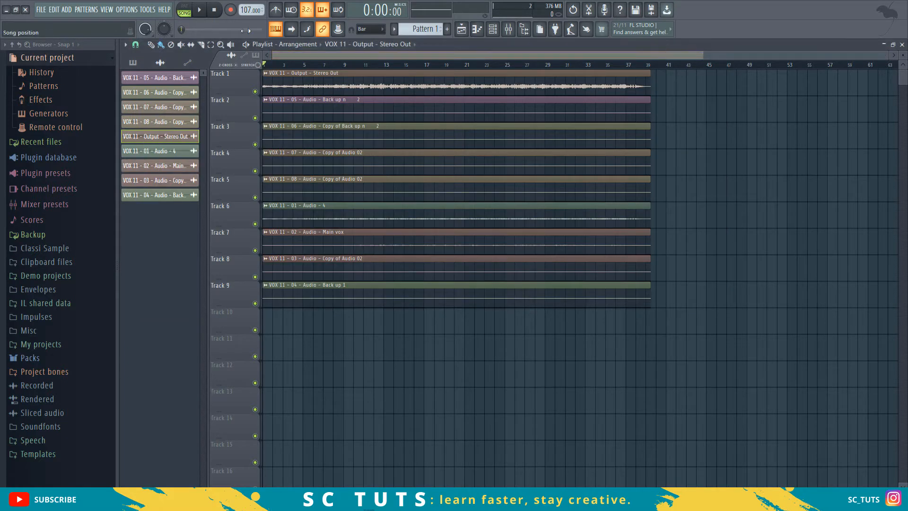
Play the arrangement with the metronome on, from the start and around bar 16, to check the beat against the tempo.
key("space")
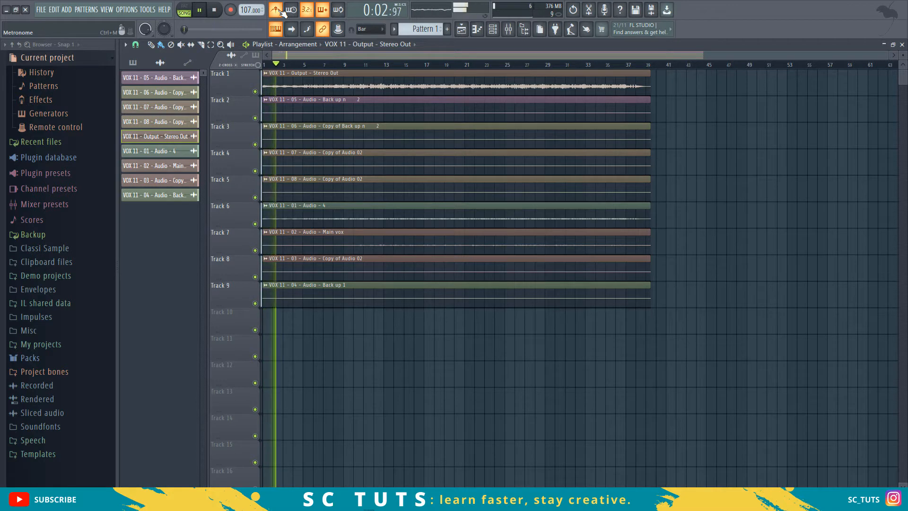
left_click(414, 65)
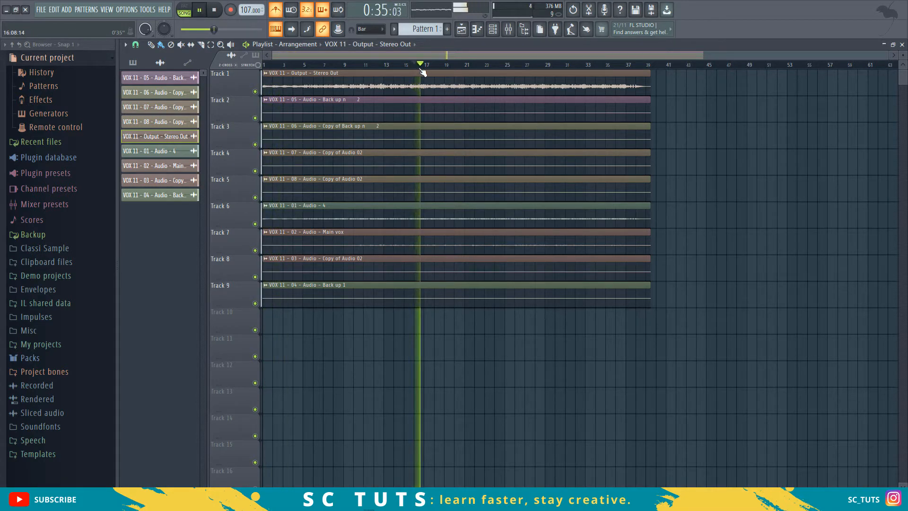
key("space")
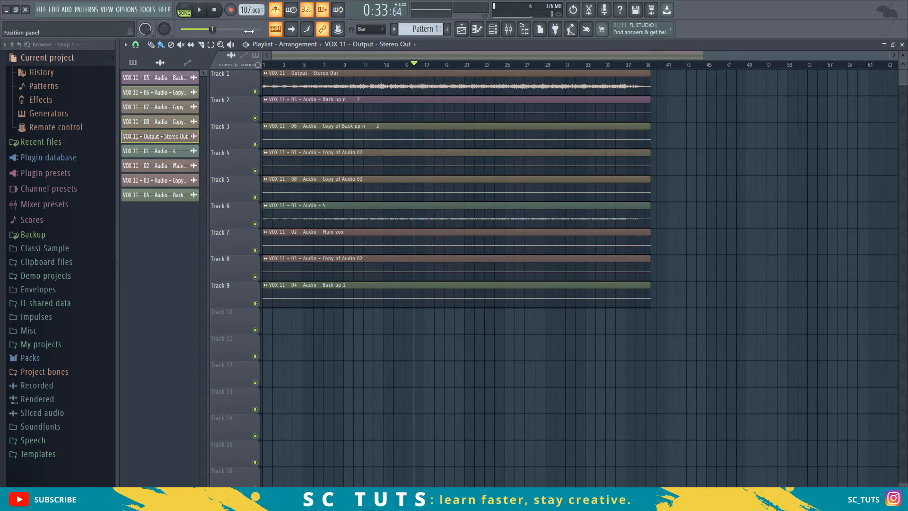
left_click(269, 65)
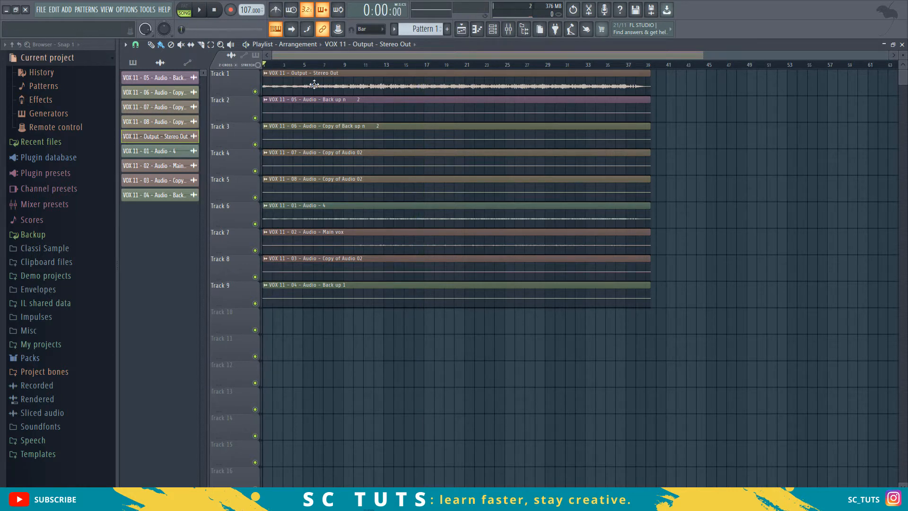
Rename the audio clip on Track 1 to Beat.
left_click(266, 73)
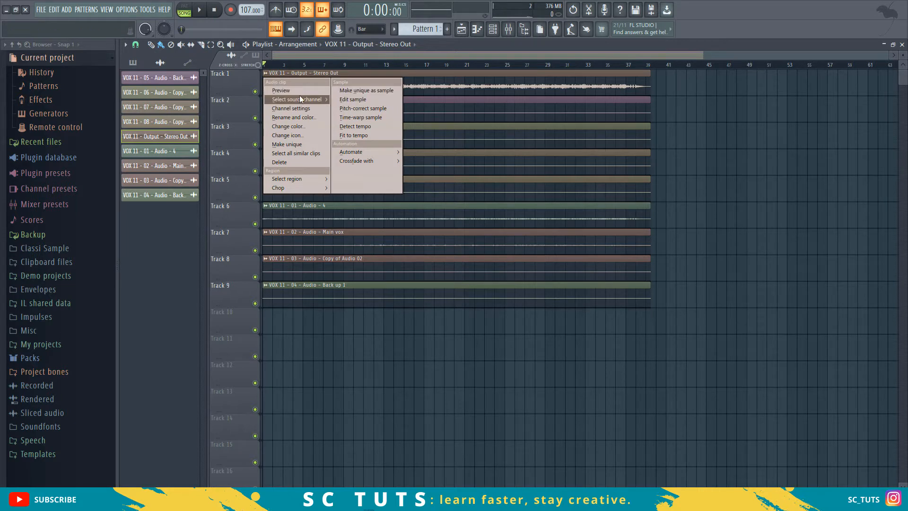
left_click(288, 117)
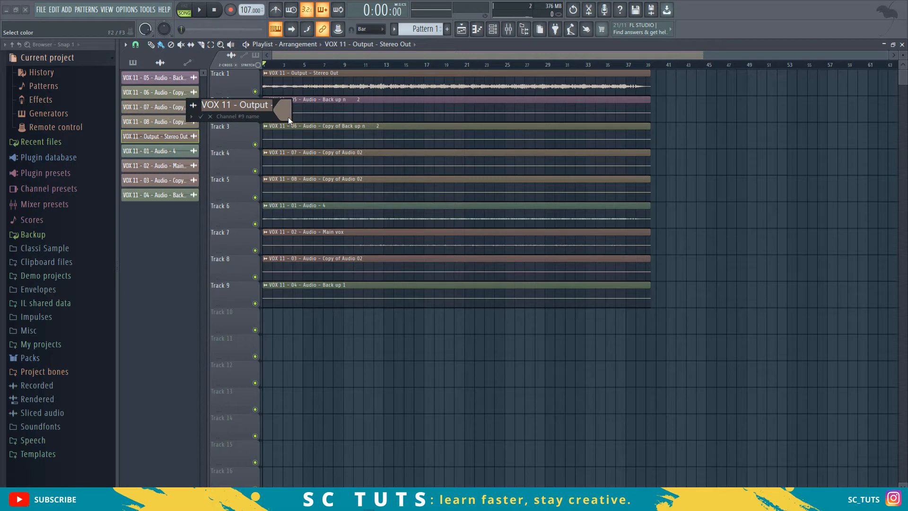
type("Beat")
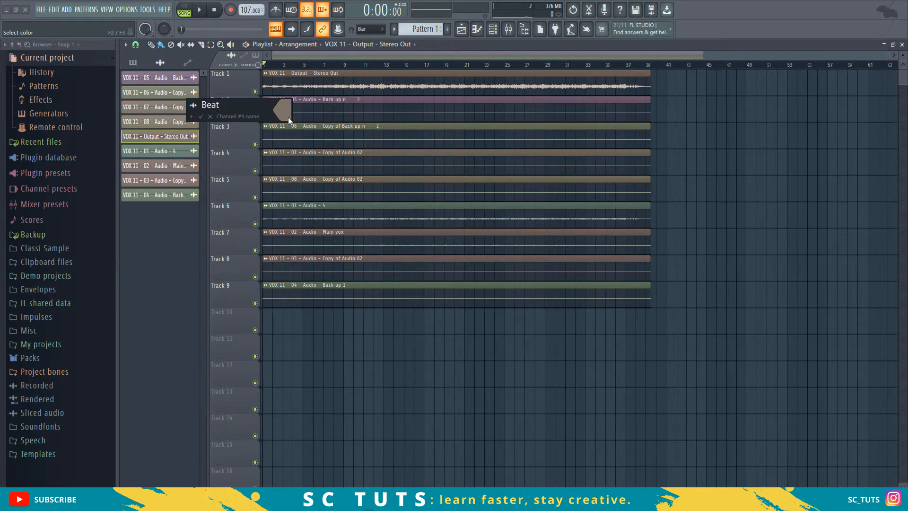
key("Return")
Normalize the VOX 11 - 05 backup clip on Track 2 and close its channel settings.
double_click(316, 101)
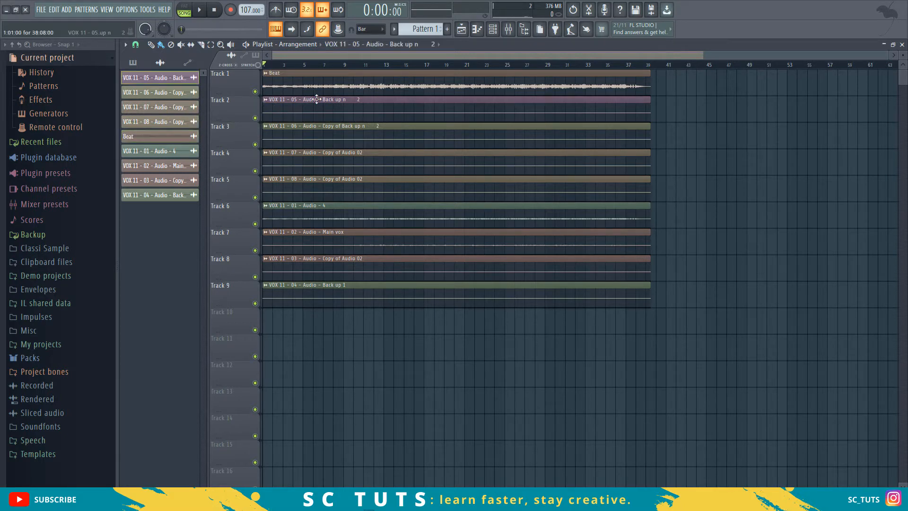
left_click(327, 248)
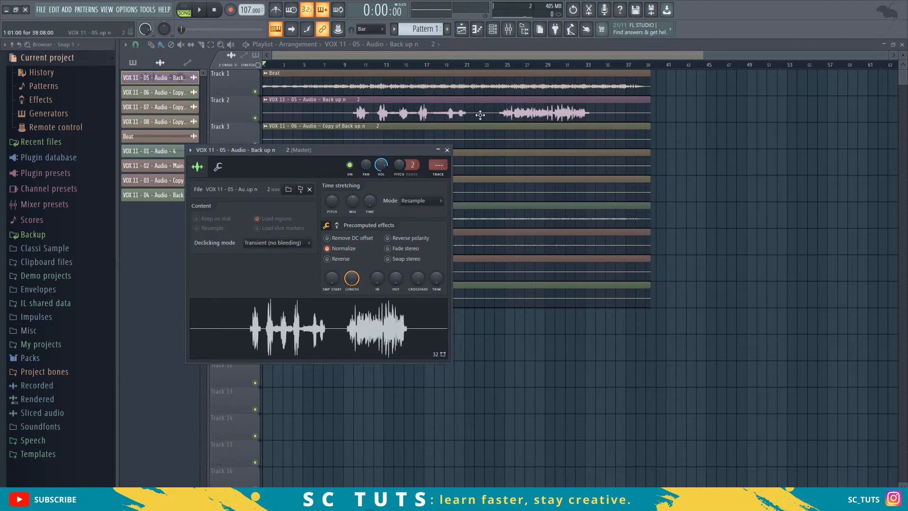
key("Escape")
Normalize the VOX 11 - 06, 07 and 08 clips on Tracks 3, 4 and 5 to check them for audio, and delete each from the playlist.
double_click(338, 128)
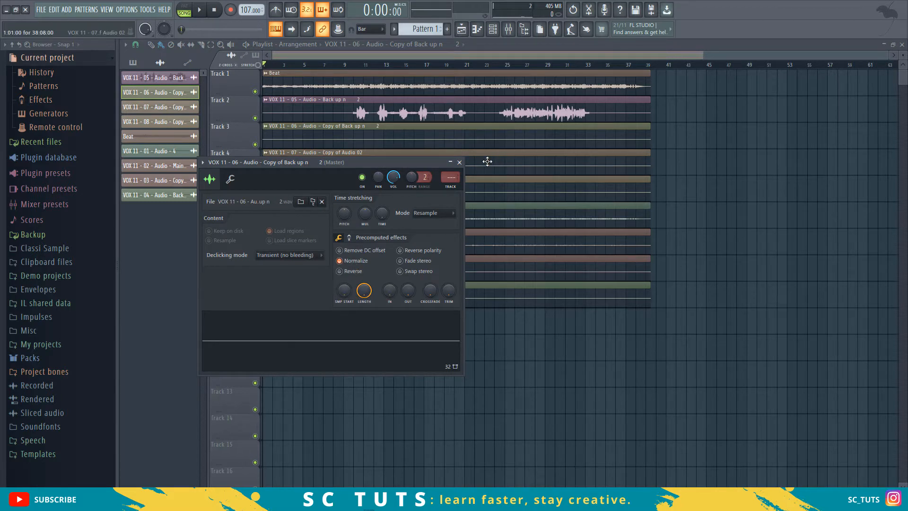
left_click(339, 261)
right_click(489, 142)
double_click(470, 166)
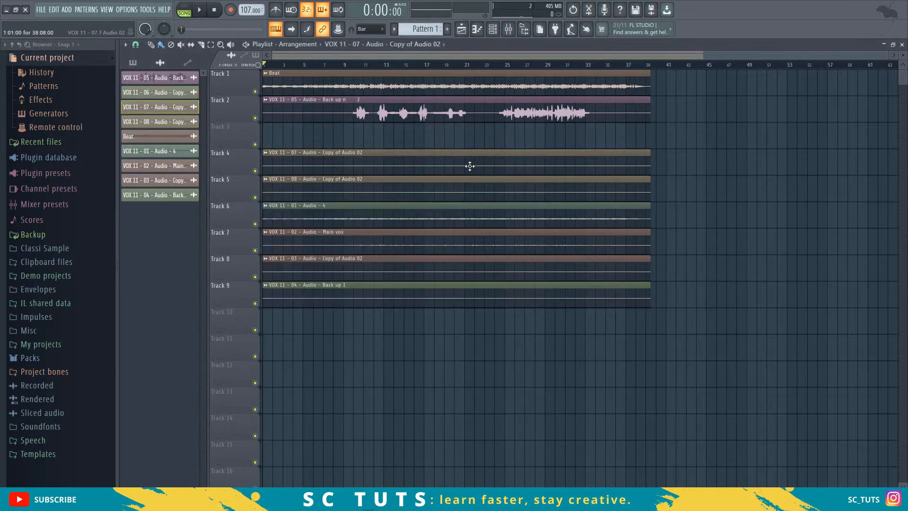
left_click(358, 273)
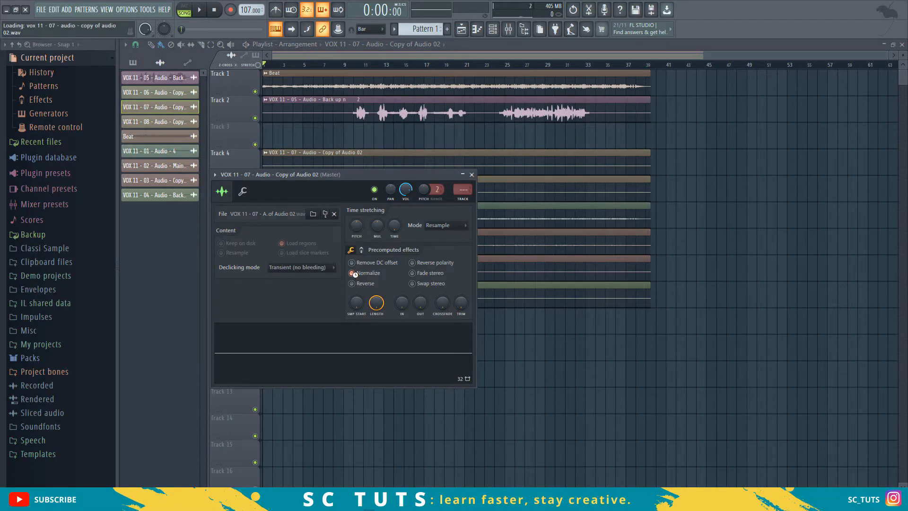
left_click(517, 158)
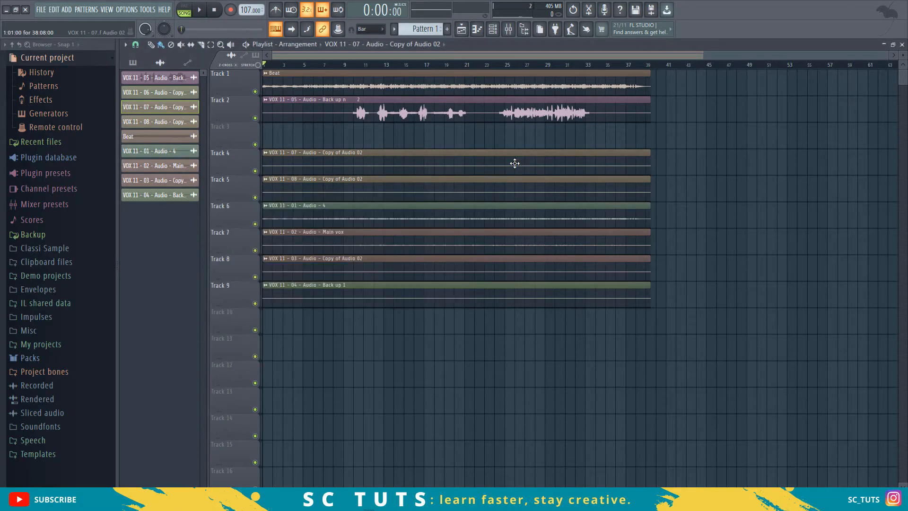
right_click(513, 161)
double_click(416, 192)
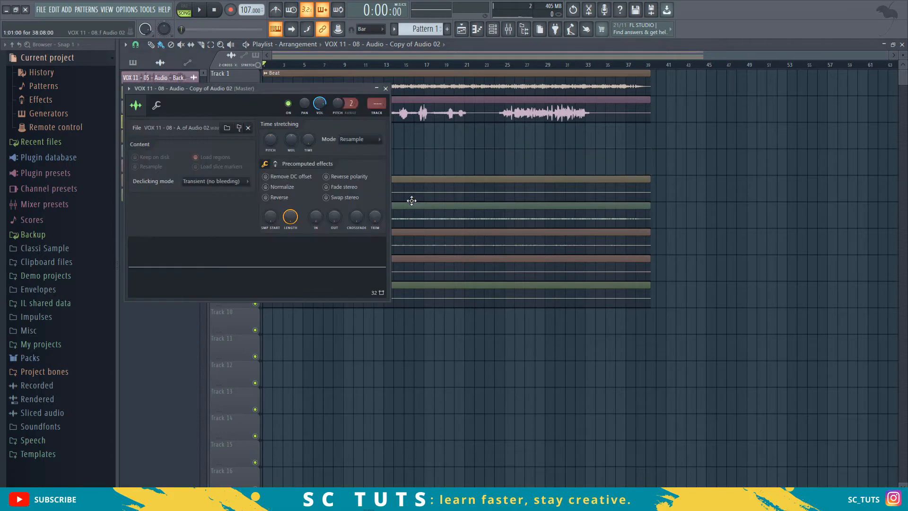
left_click(292, 188)
left_click(437, 184)
right_click(435, 185)
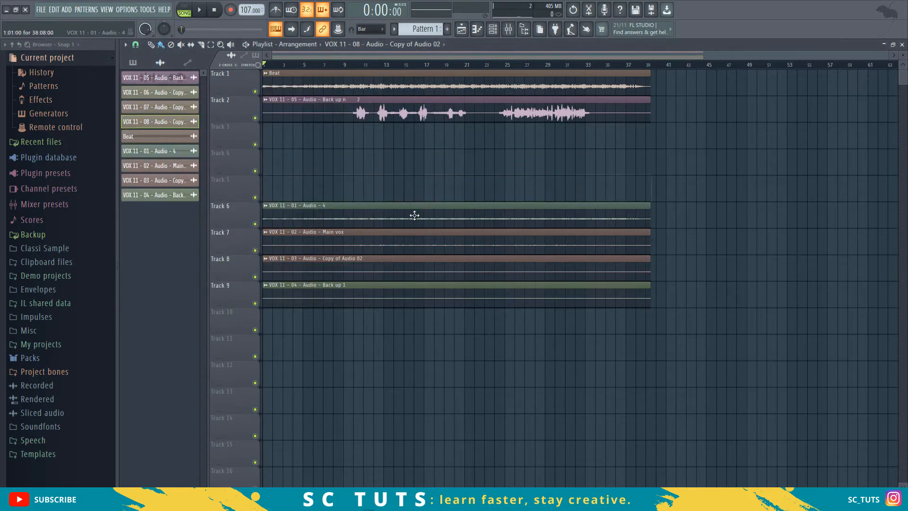
Normalize the VOX 11 - 01 - Audio - 4 clip, place it on Track 4, and delete it with that track soloed.
left_click_drag(414, 215, 395, 131)
double_click(395, 131)
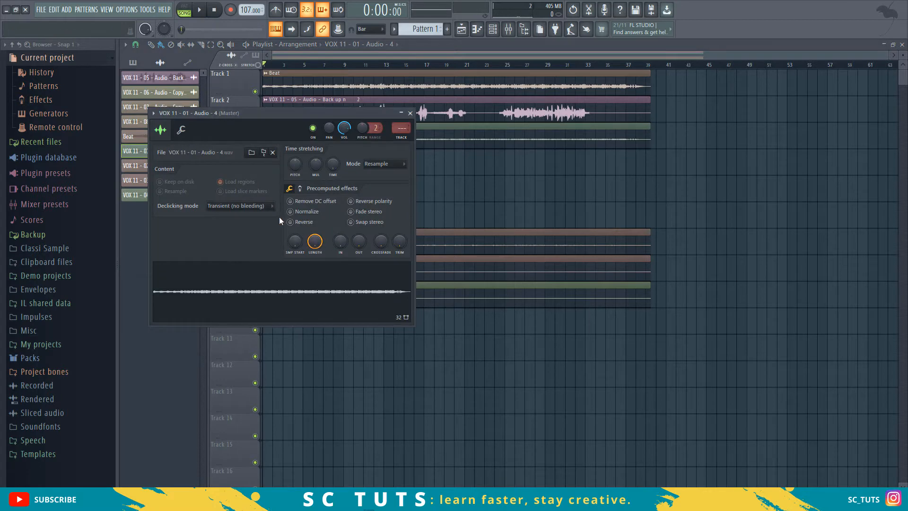
left_click(299, 211)
key("Escape")
left_click_drag(454, 141, 416, 168)
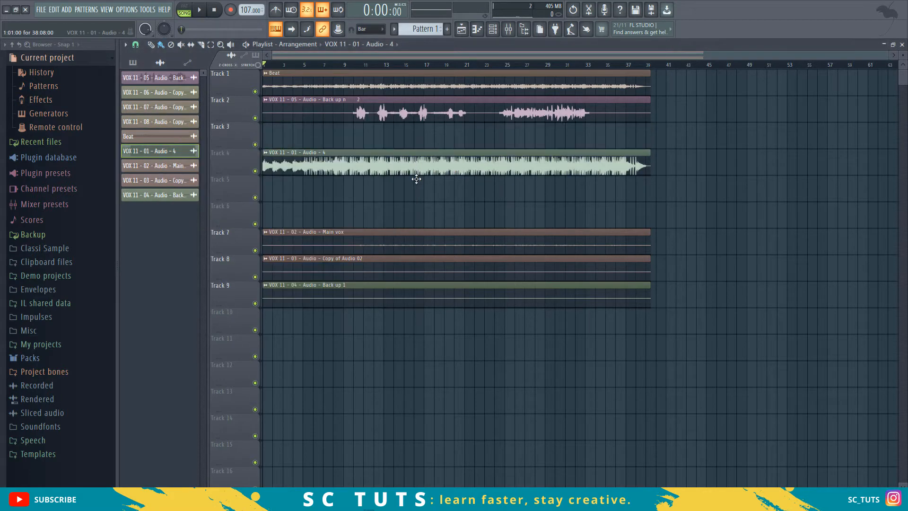
right_click(255, 171)
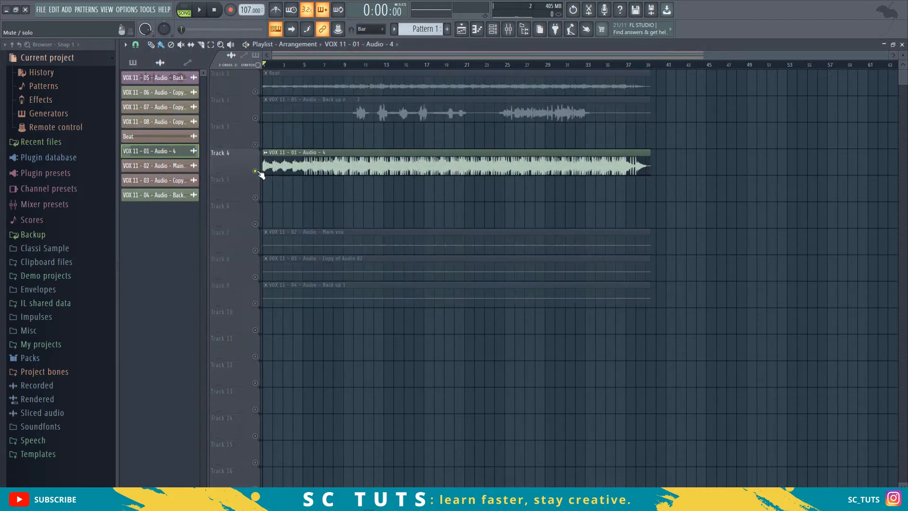
right_click(368, 165)
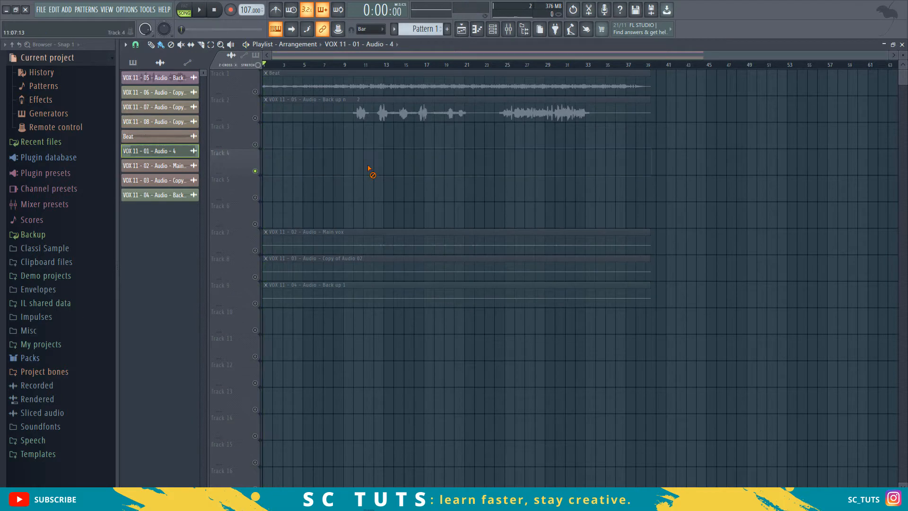
Move the Main vox, VOX 11 - 03 and Back up 1 clips to Tracks 3, 4 and 5, and unmute all tracks.
left_click_drag(305, 236, 284, 129)
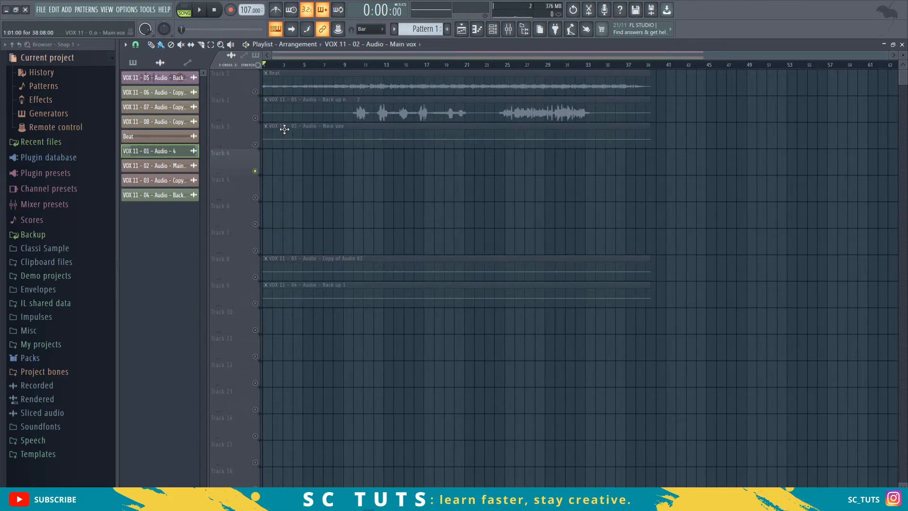
left_click(255, 145)
left_click_drag(314, 257, 294, 155)
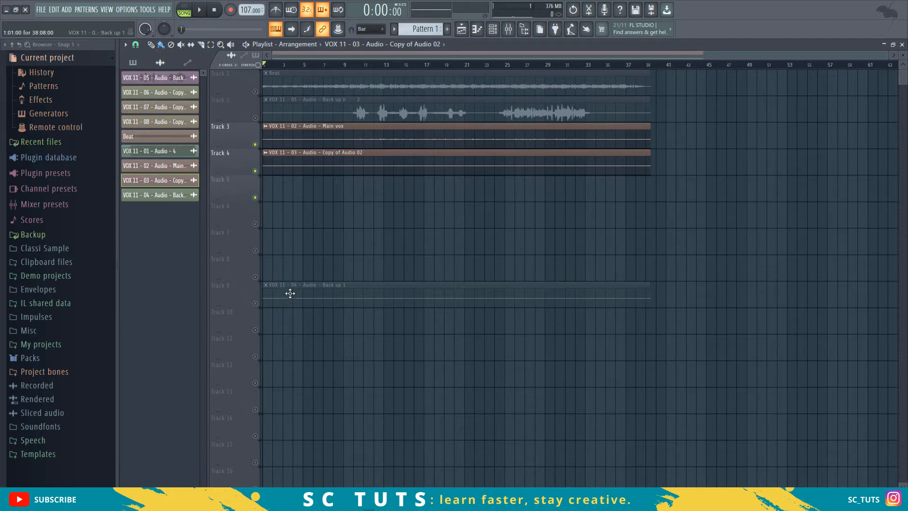
left_click_drag(290, 291, 261, 195)
left_click(255, 197)
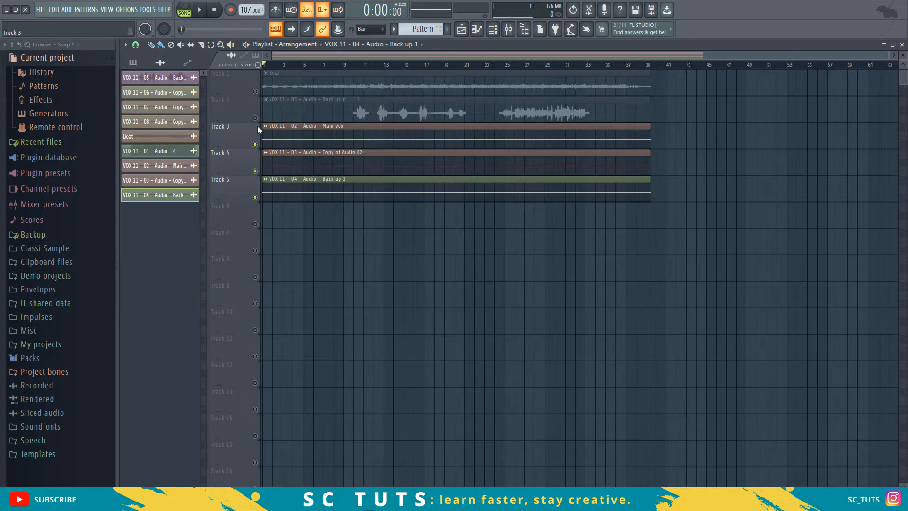
right_click(255, 91)
right_click(255, 91)
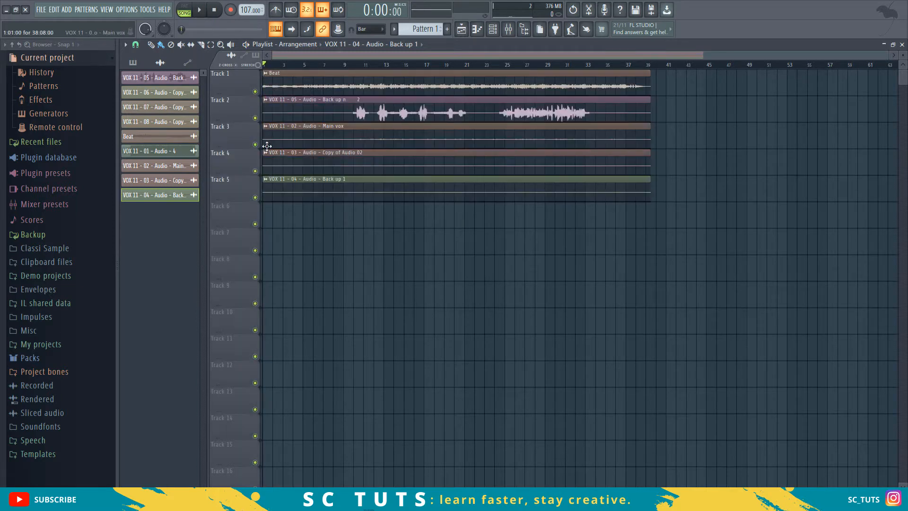
Normalize the Main vox, VOX 11 - 03 and Back up 1 clips on Tracks 3, 4 and 5.
double_click(300, 134)
left_click(325, 224)
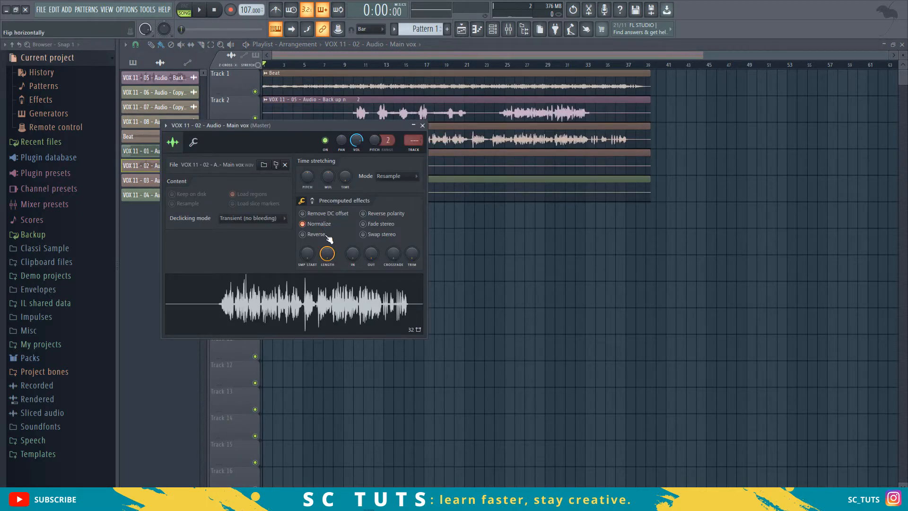
double_click(460, 167)
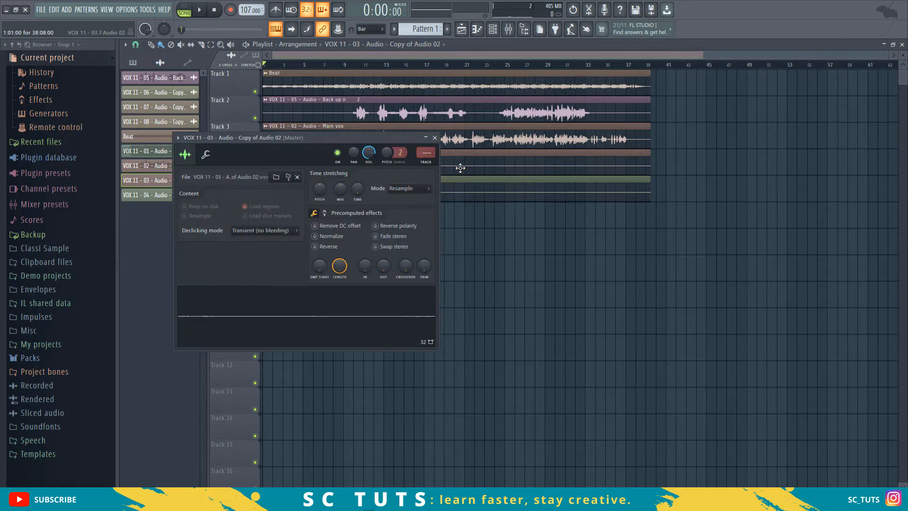
left_click(328, 237)
double_click(496, 194)
left_click(329, 250)
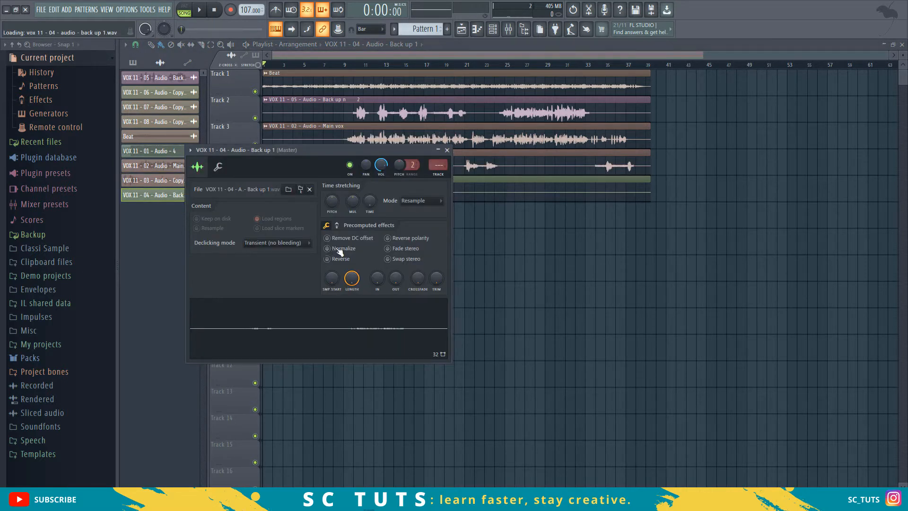
key("Escape")
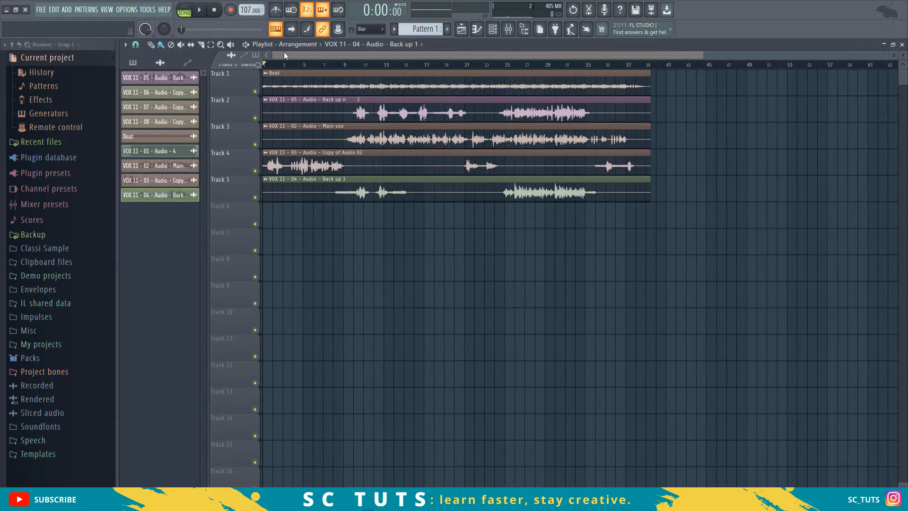
Play the opening of the arrangement to hear the normalized vocals with the beat, and stop playback.
key("space")
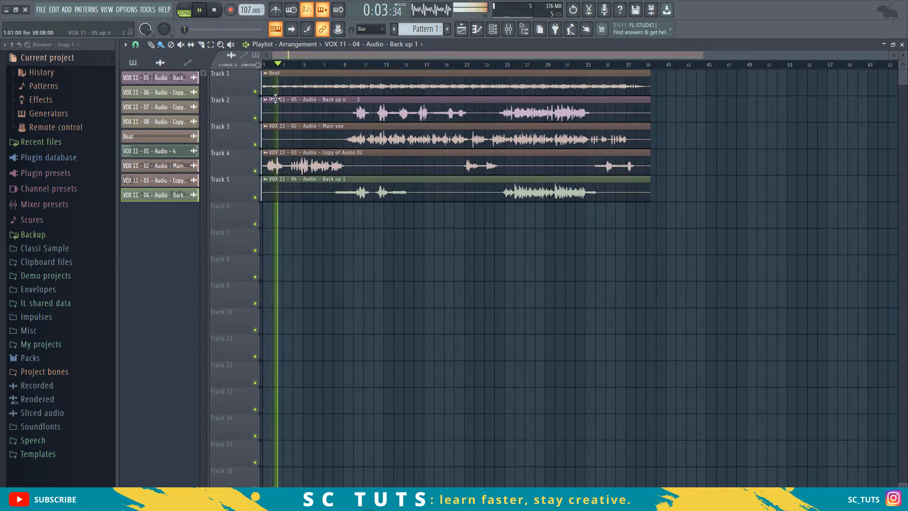
key("space")
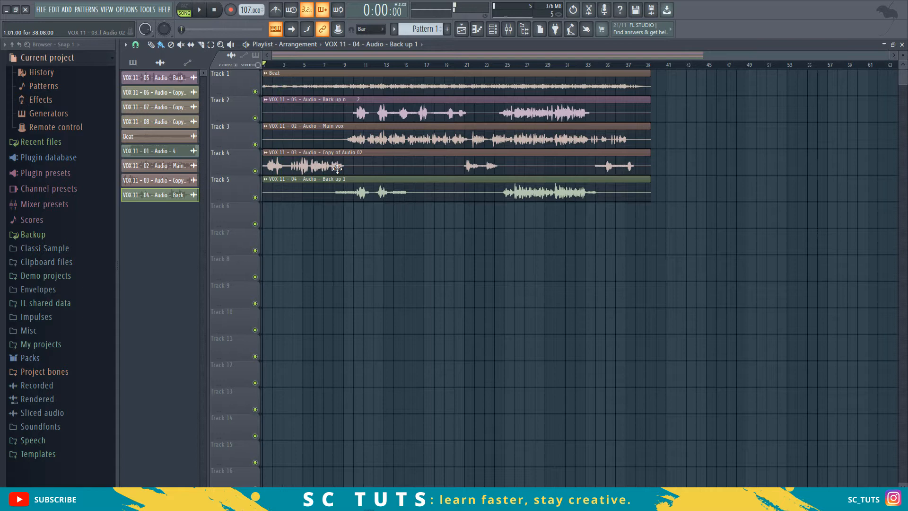
Play short passages of the arrangement from bar 6 and from bar 21, stopping playback after each.
left_click(314, 66)
key("space")
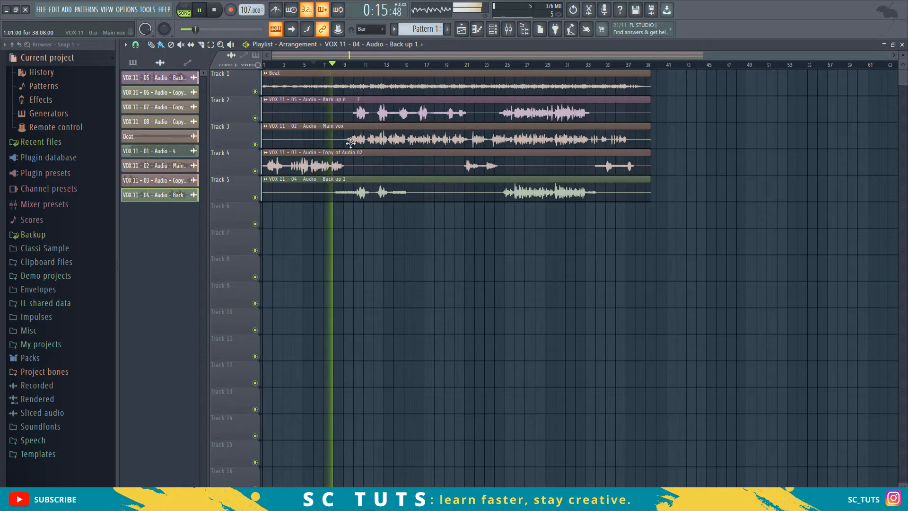
key("space")
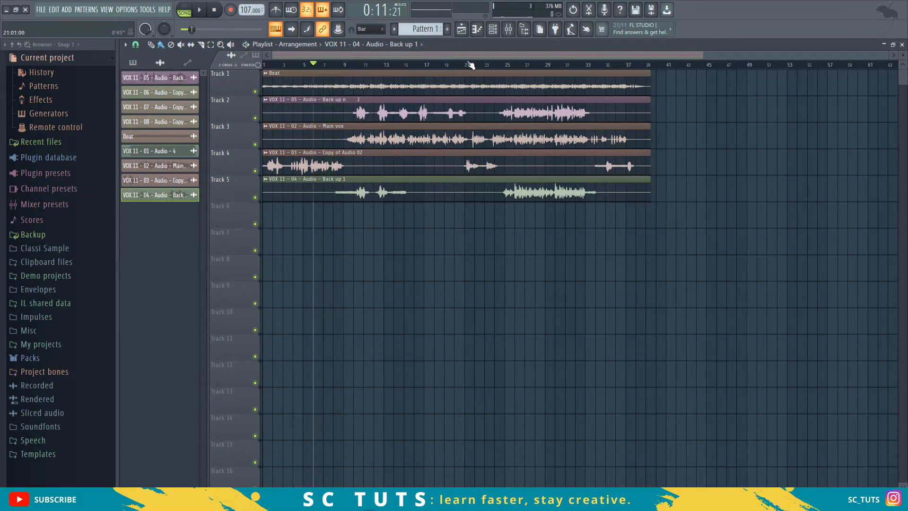
left_click(464, 65)
key("space")
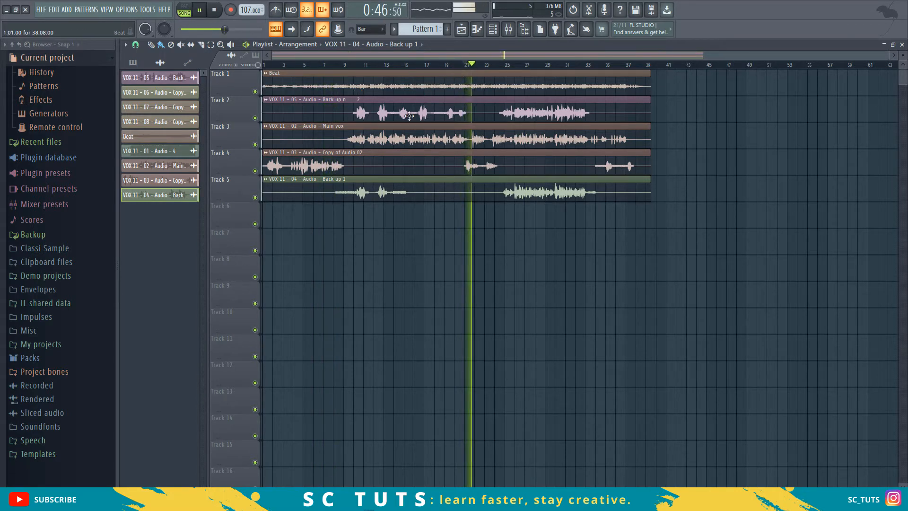
key("space")
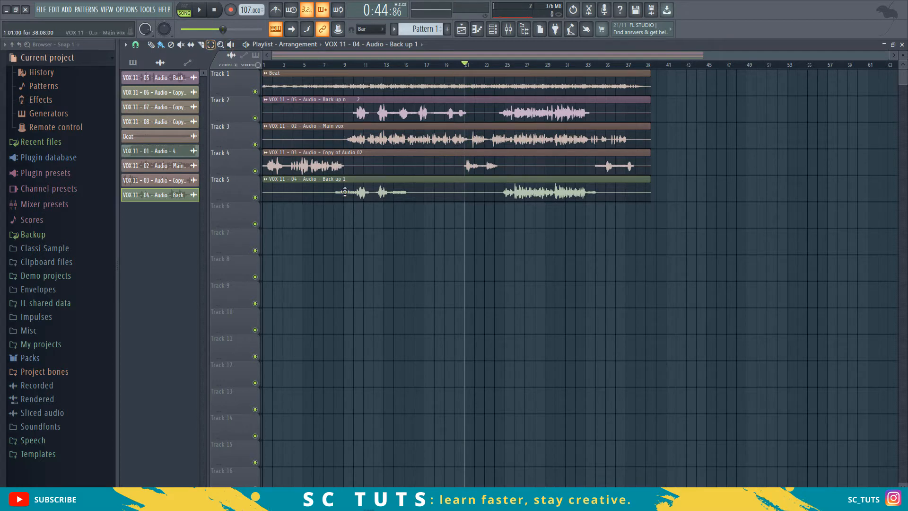
Move the Back up 1 clip to Track 6, slice the VOX 11 - 03 clip at bar 20, and move its second part to Track 5.
left_click_drag(336, 189, 318, 218)
left_click(200, 44)
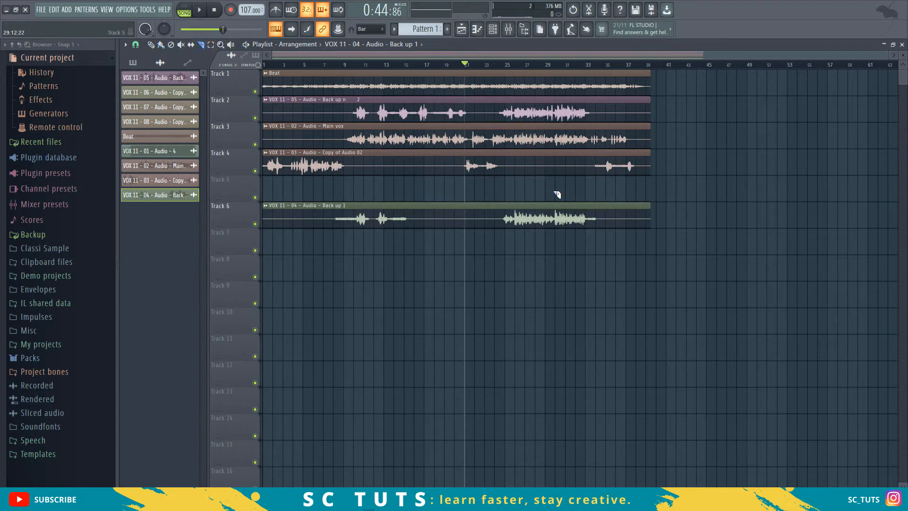
left_click(454, 176)
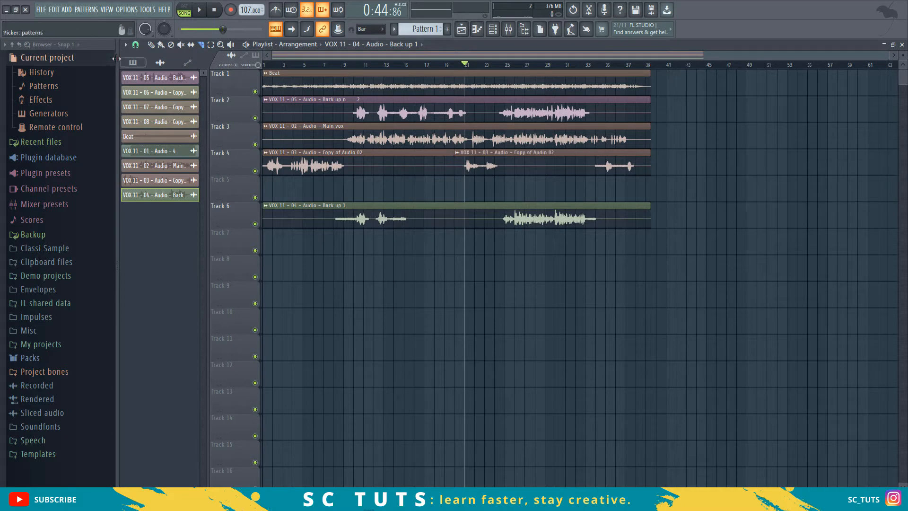
left_click(151, 44)
left_click_drag(545, 183, 545, 184)
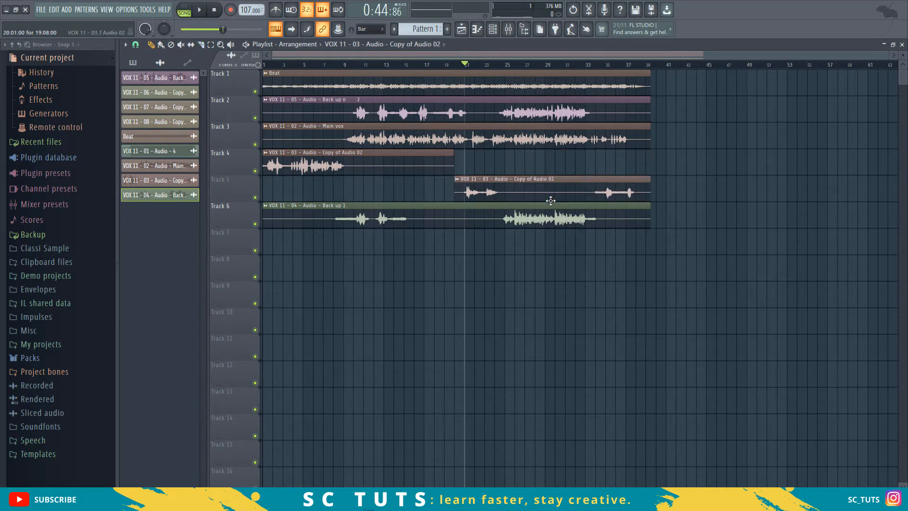
Rename the VOX 11 - 03 clip on Track 4 as INTRO VOCALS and color it pinkish red.
right_click(265, 159)
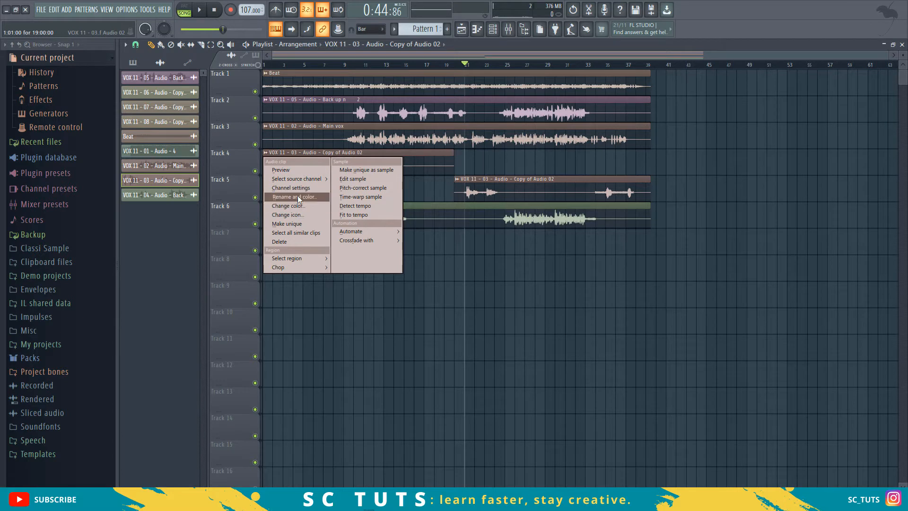
left_click(298, 197)
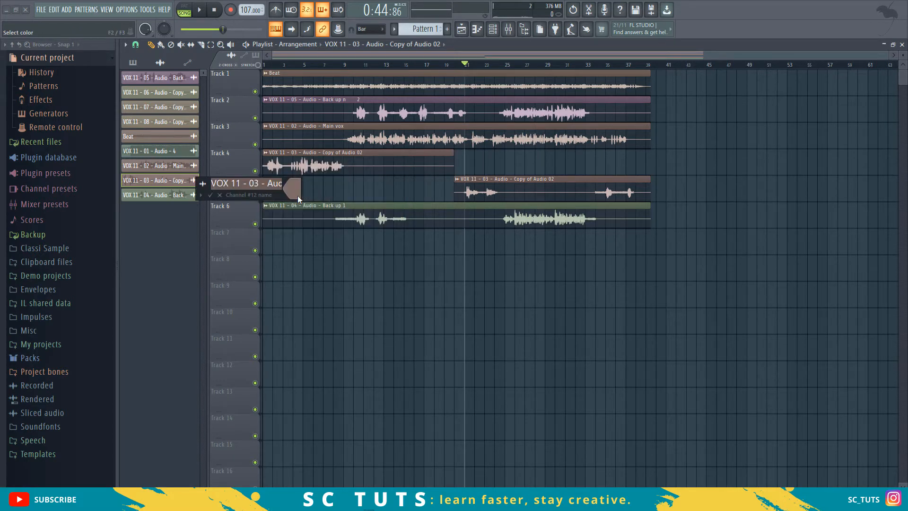
type("Bac")
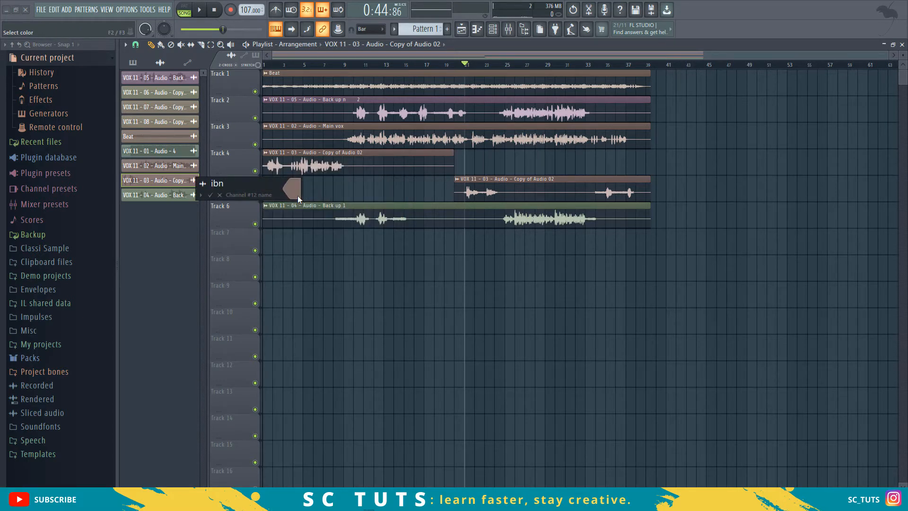
key("BackSpace")
key("BackSpace")
key("BackSpace")
type("INTRO VOCAL")
left_click(297, 195)
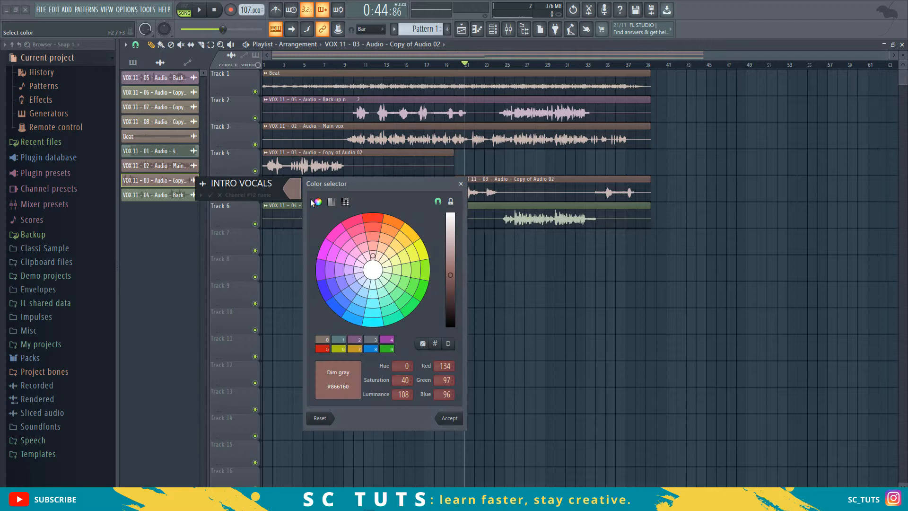
left_click(354, 222)
key("Return")
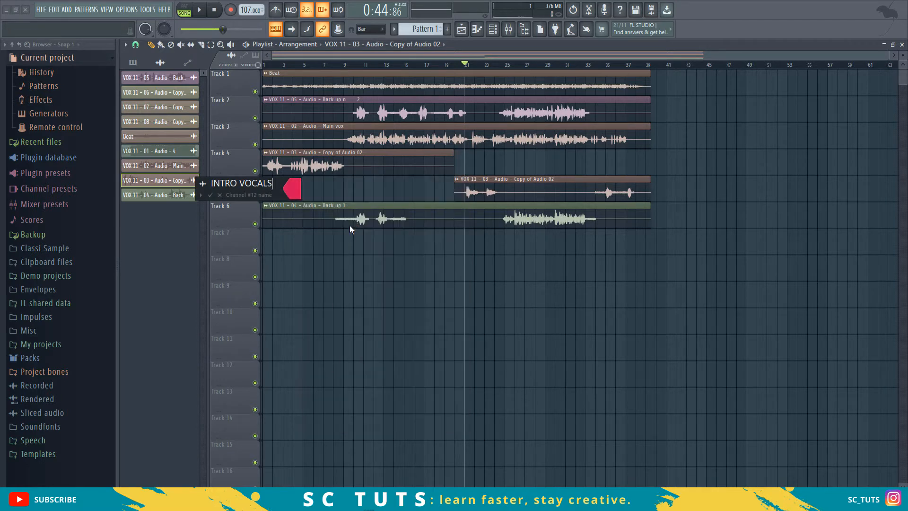
left_click(210, 194)
Make the sliced clip on Track 5 unique and rename it BACK UP 1.
left_click(457, 181)
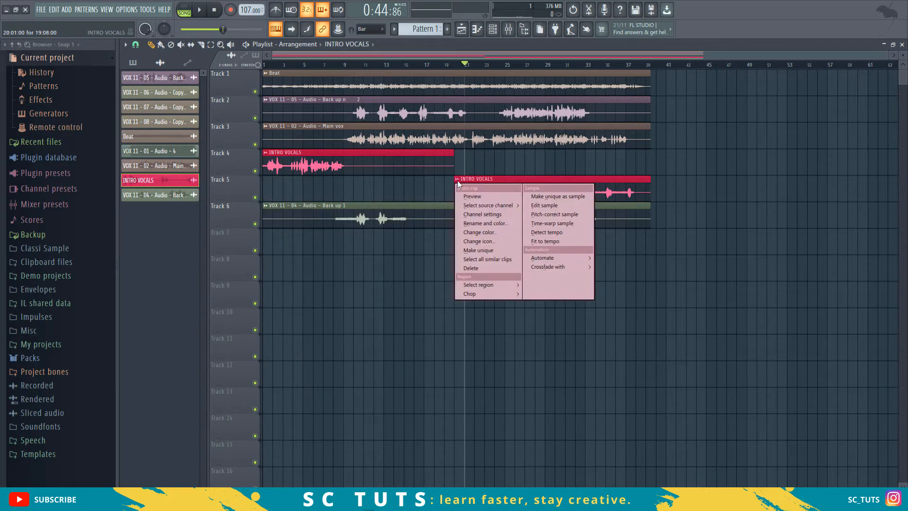
left_click(481, 249)
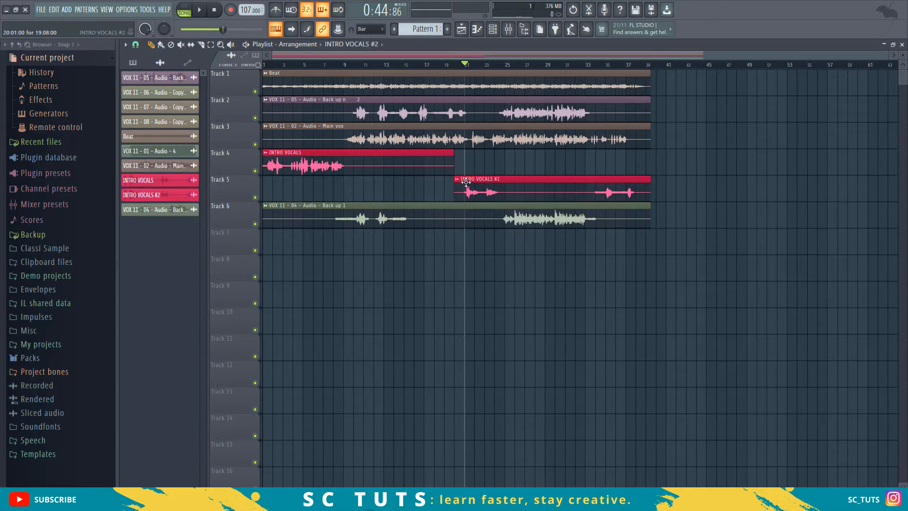
left_click(458, 180)
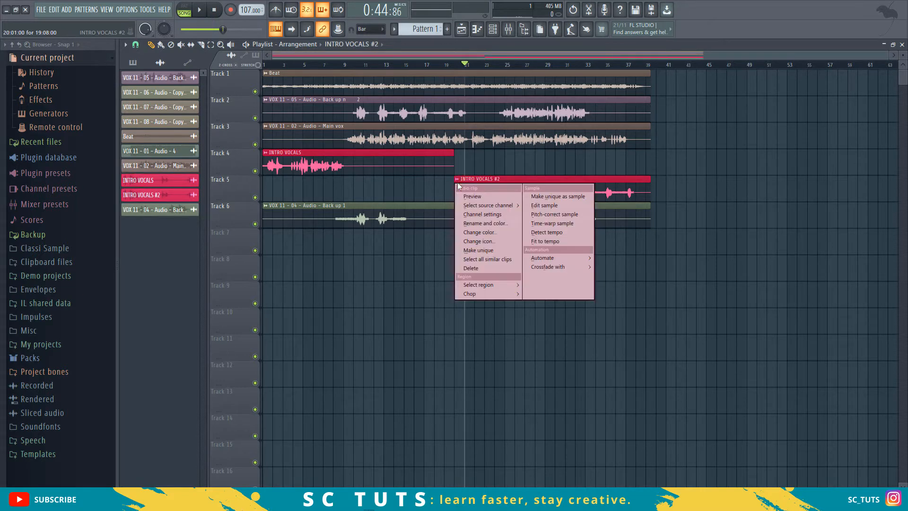
left_click(479, 222)
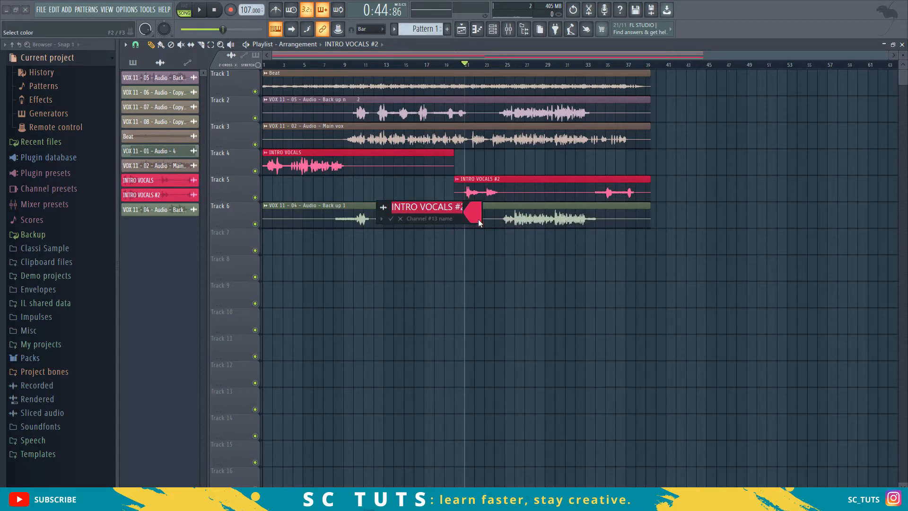
type("BACK UP 1")
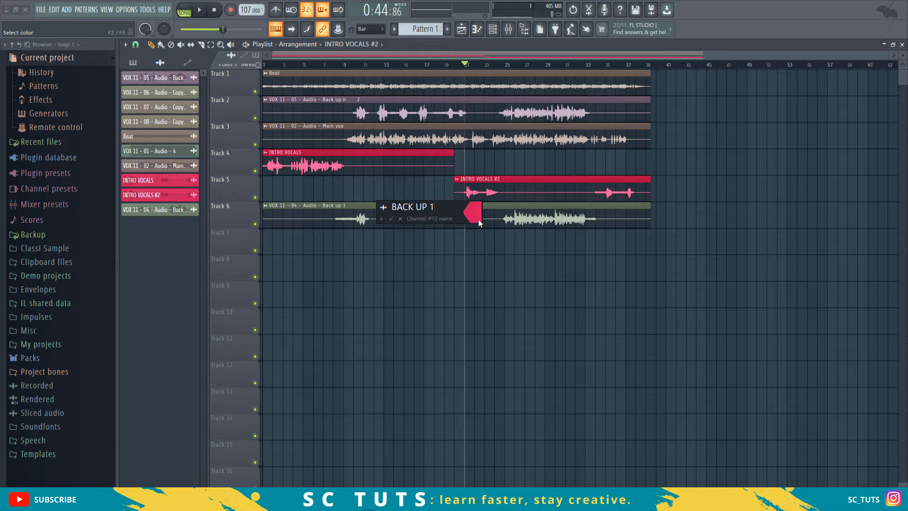
key("Return")
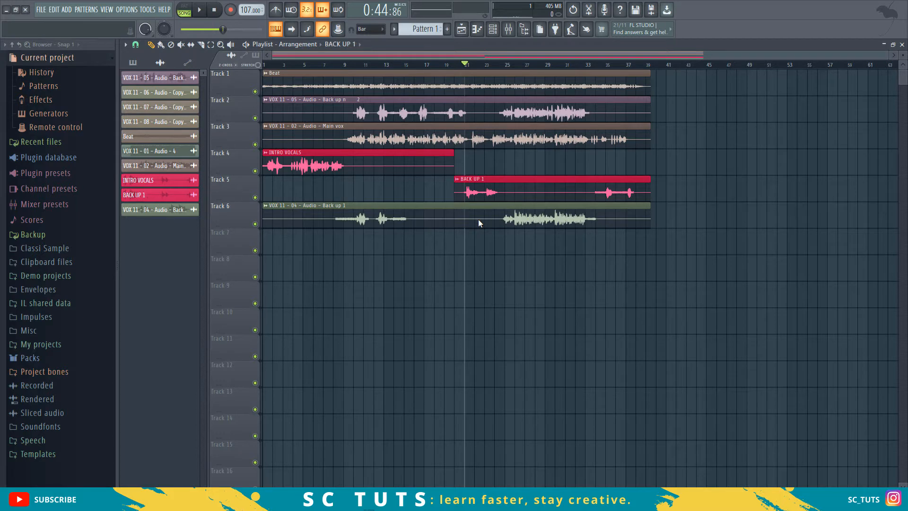
Change the color of the BACK UP 1 clip on Track 5 to crimson, #D41813.
left_click(457, 179)
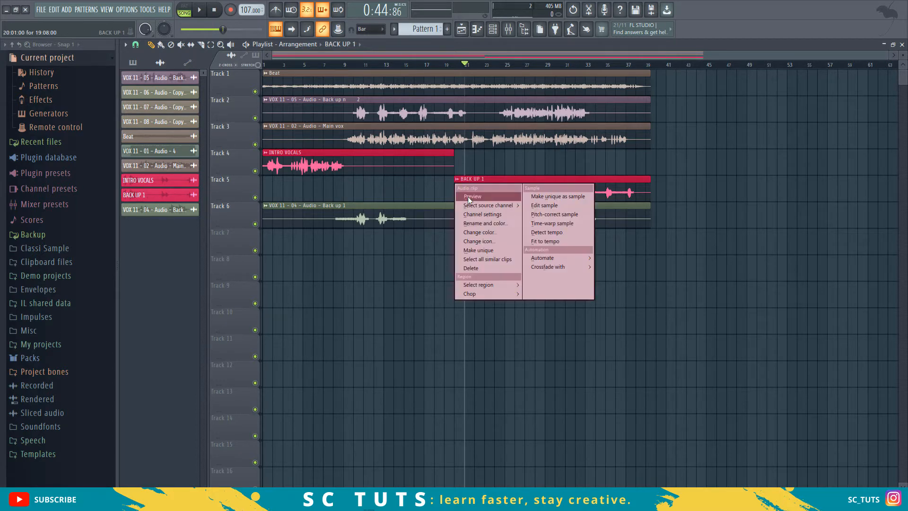
left_click(477, 222)
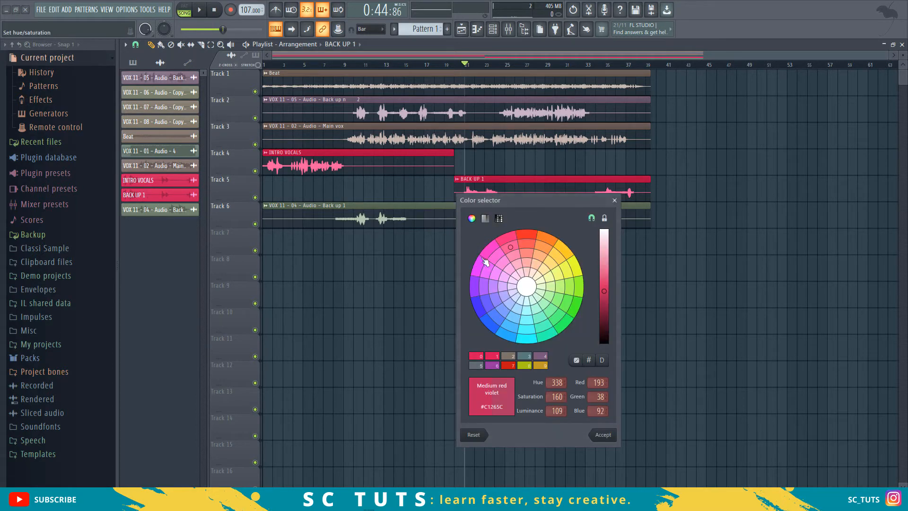
left_click(528, 237)
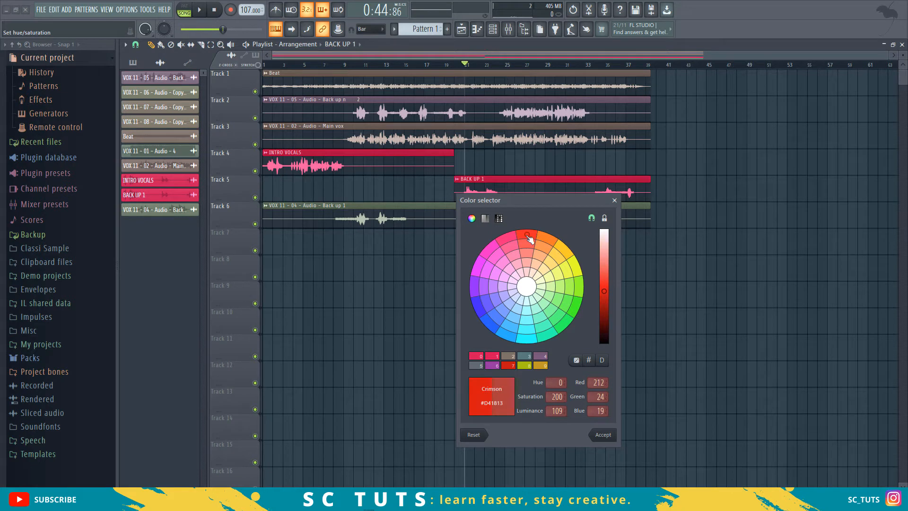
left_click(604, 435)
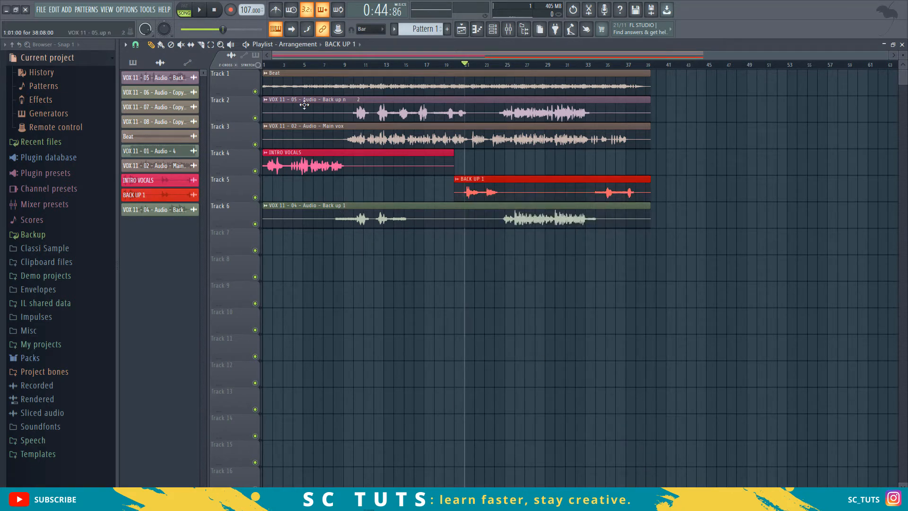
Rename the Main vox clip on Track 3 as LEAD VOCAL and color it yellow.
double_click(315, 138)
left_click(422, 125)
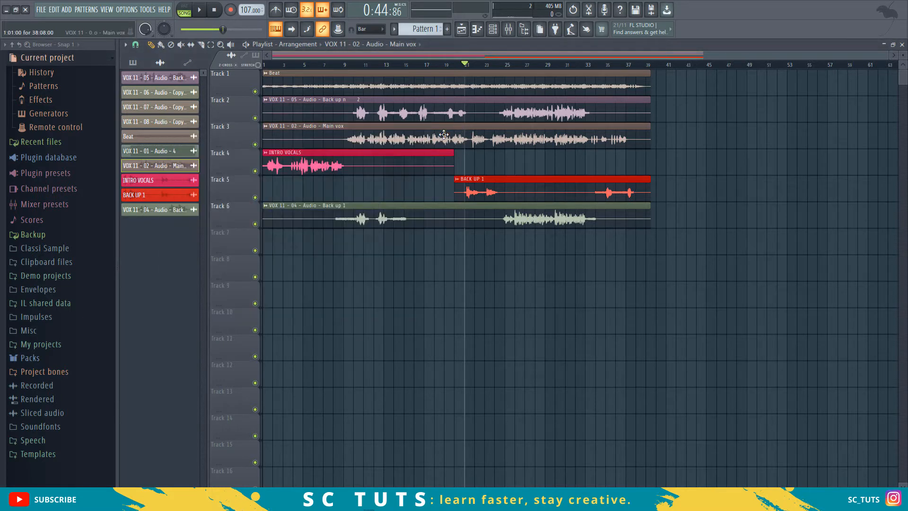
left_click(268, 127)
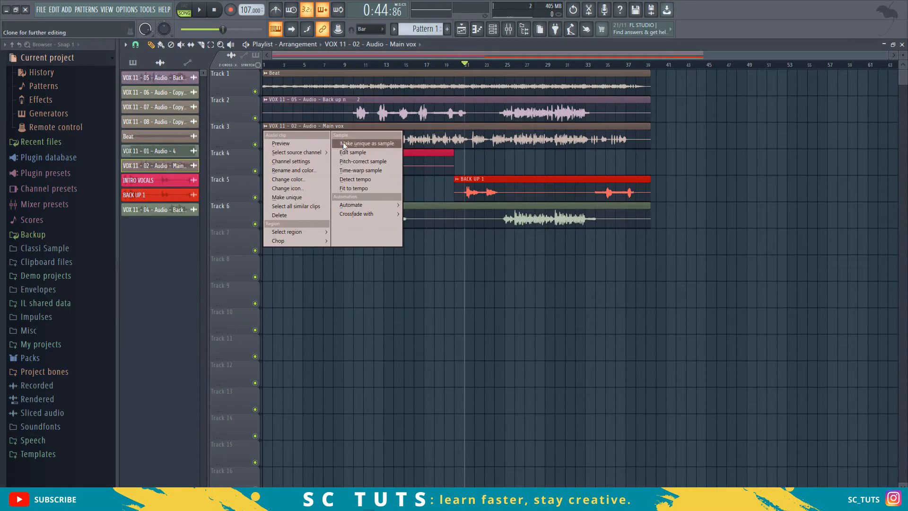
left_click(304, 170)
type("LEAD VOCAL")
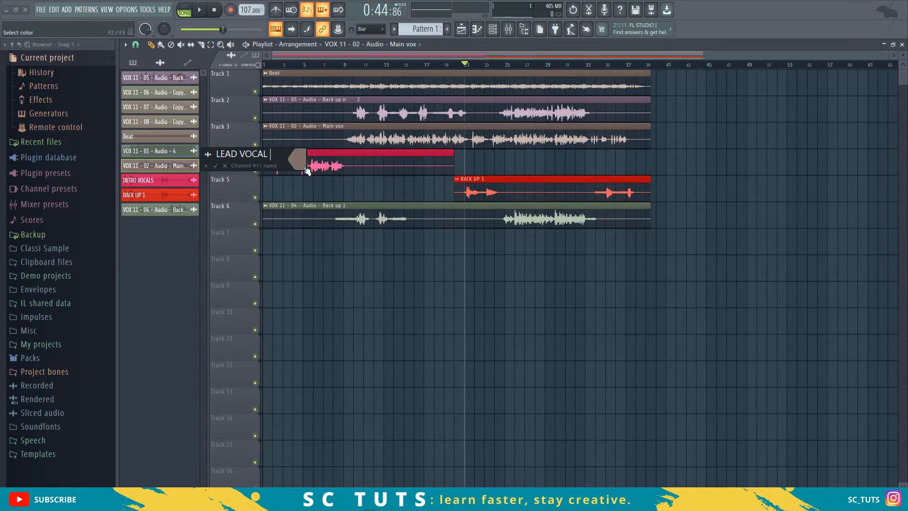
left_click(303, 166)
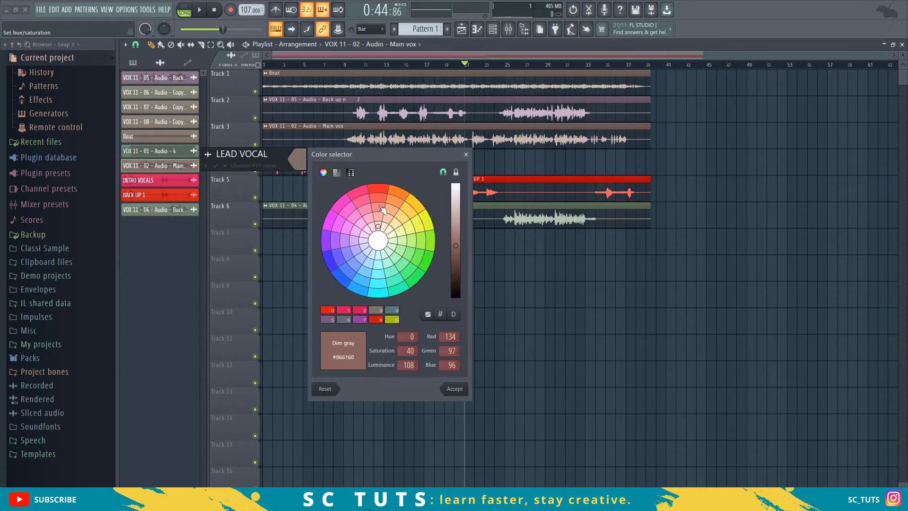
left_click(426, 221)
left_click(455, 392)
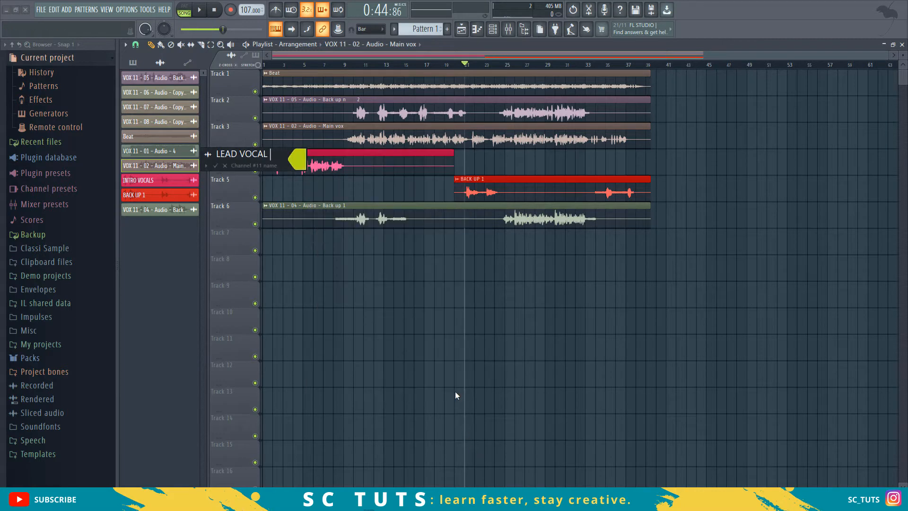
key("Return")
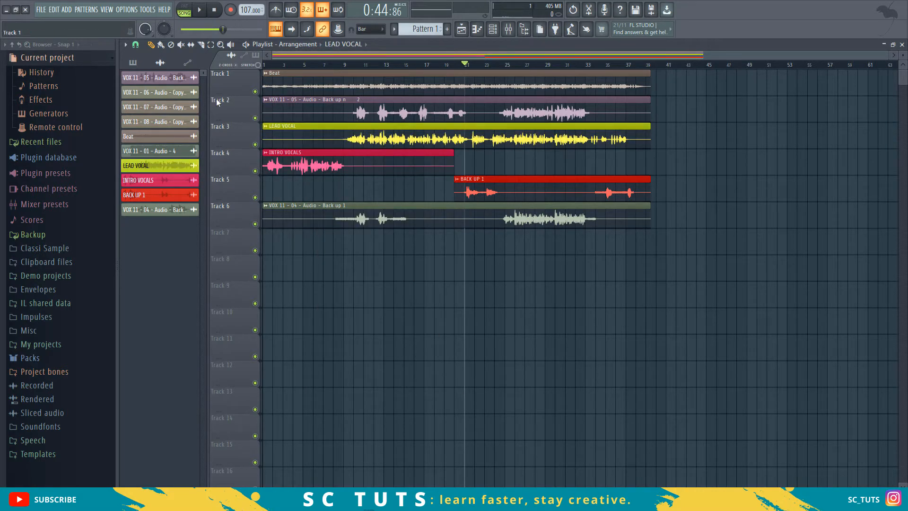
Rename the VOX 11 - 05 clip on Track 2 as BACK UP and color it blue.
left_click(265, 100)
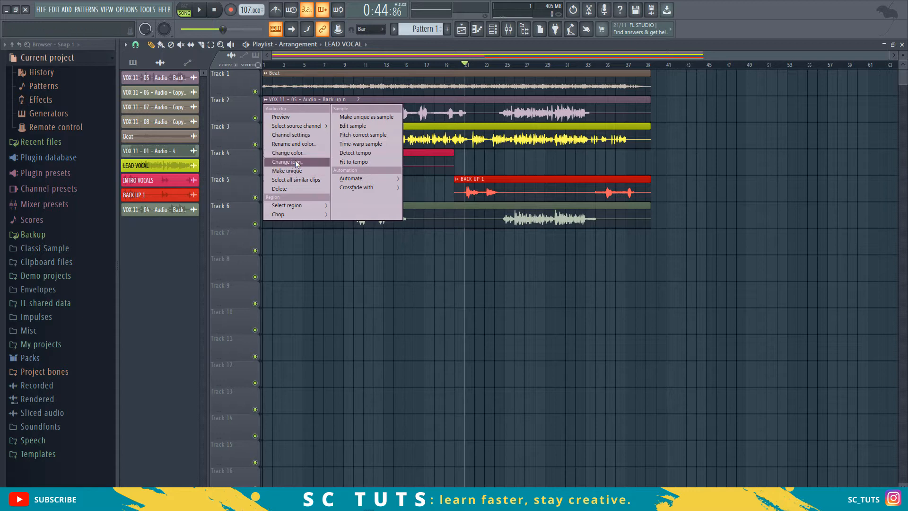
left_click(289, 145)
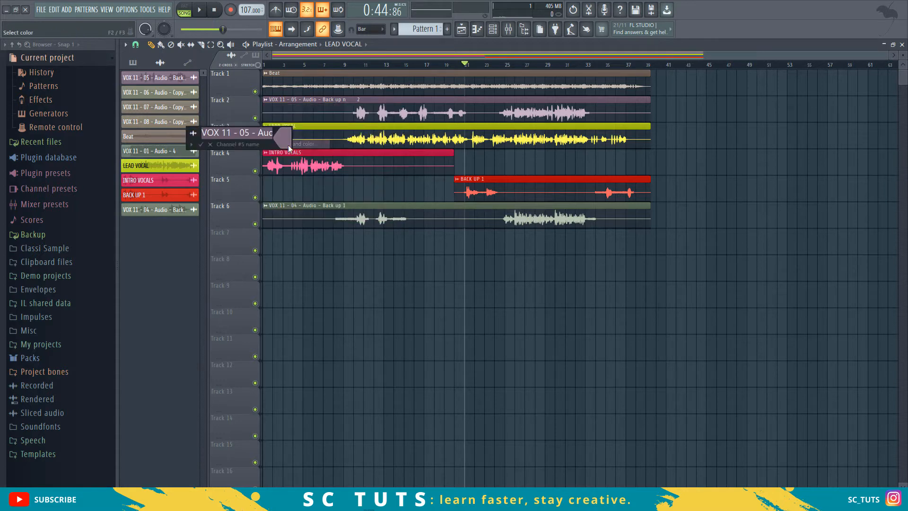
type("ABCK")
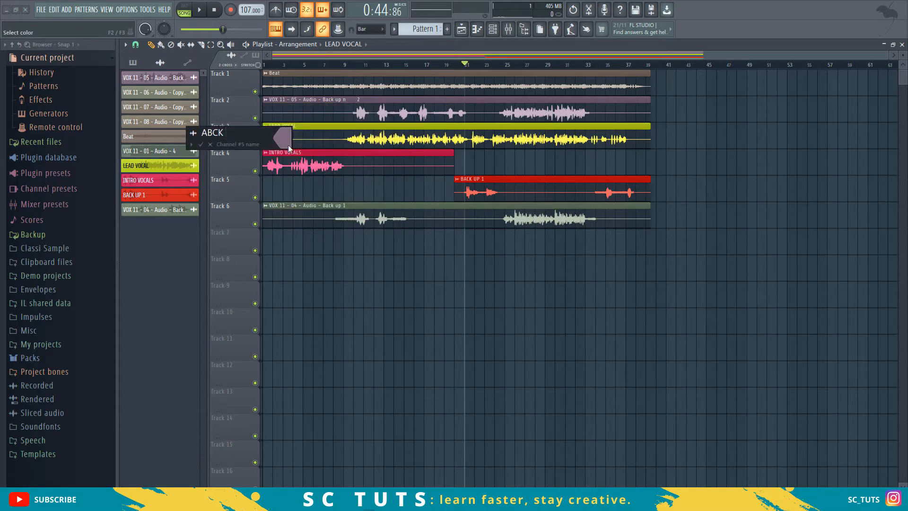
key("BackSpace")
key("BackSpace")
key("BackSpace")
key("BackSpace")
type("BACK UP")
key("Return")
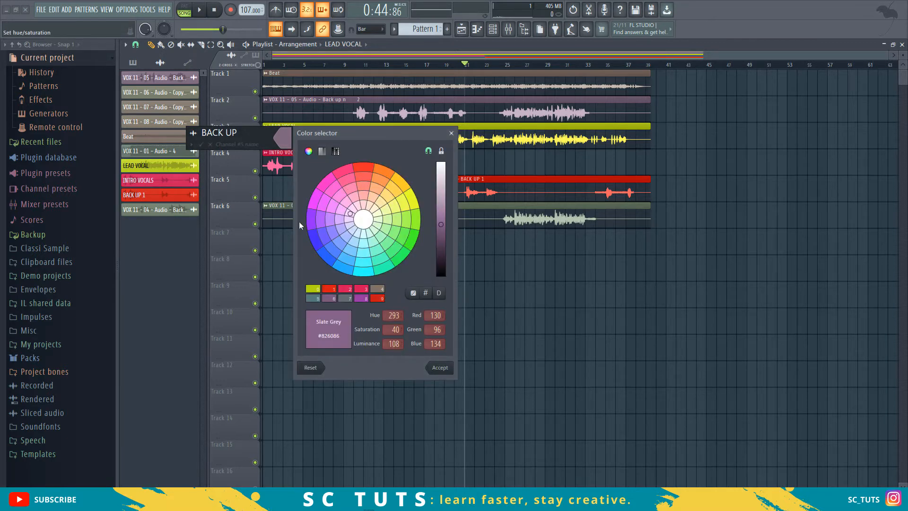
left_click(315, 200)
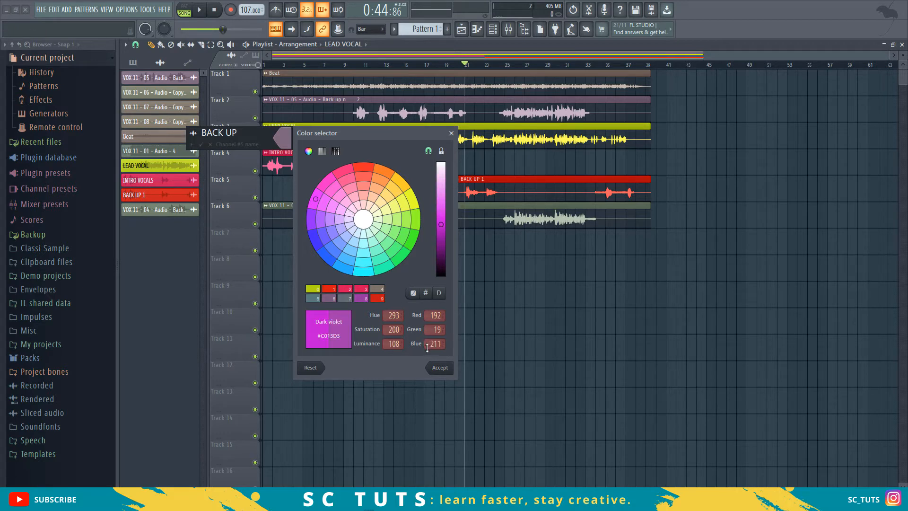
left_click(326, 255)
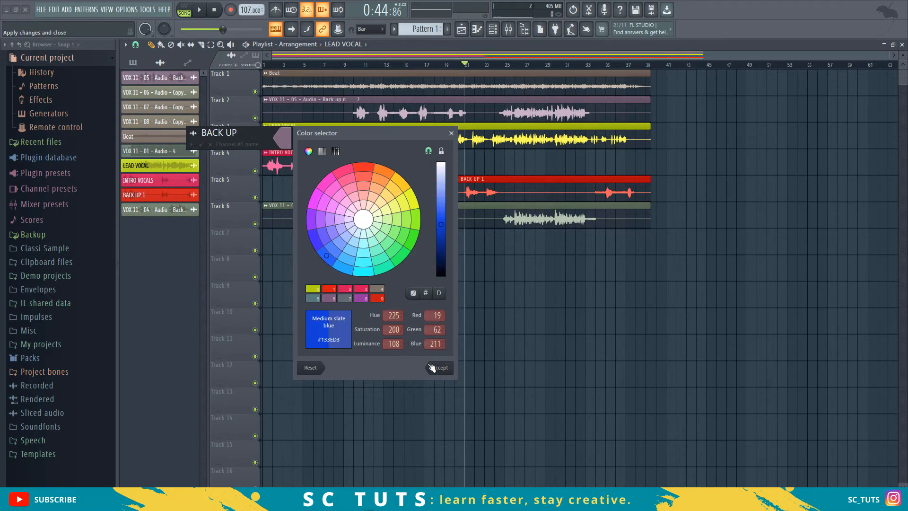
left_click(342, 270)
left_click(434, 370)
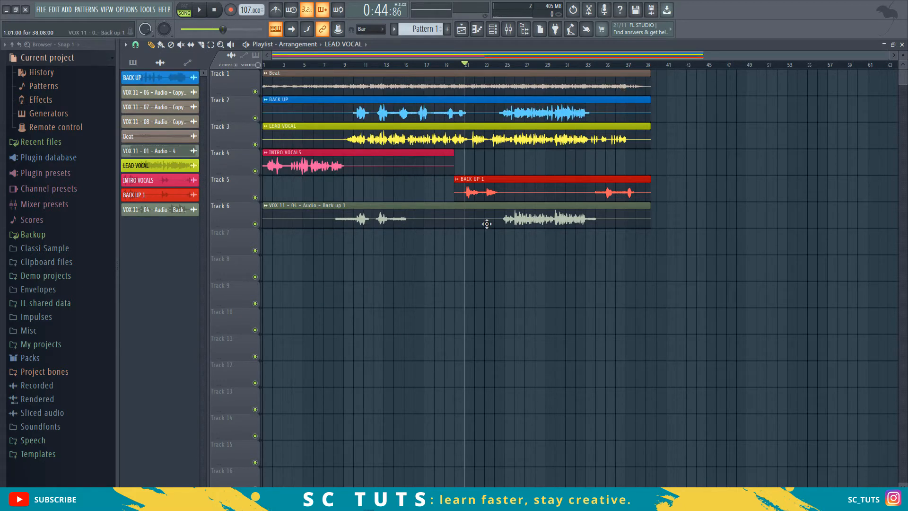
Rename the VOX 11 - 04 clip on Track 6 as BACK UP 2.
left_click(504, 218)
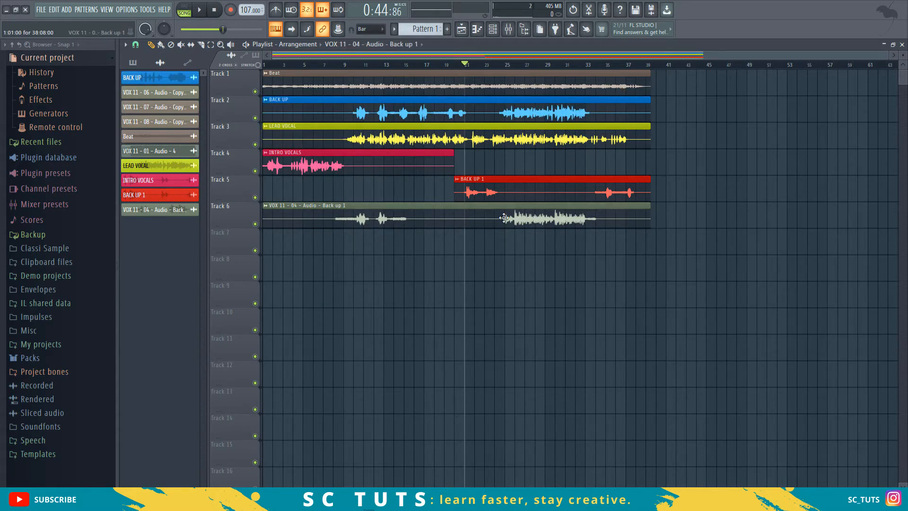
left_click(269, 207)
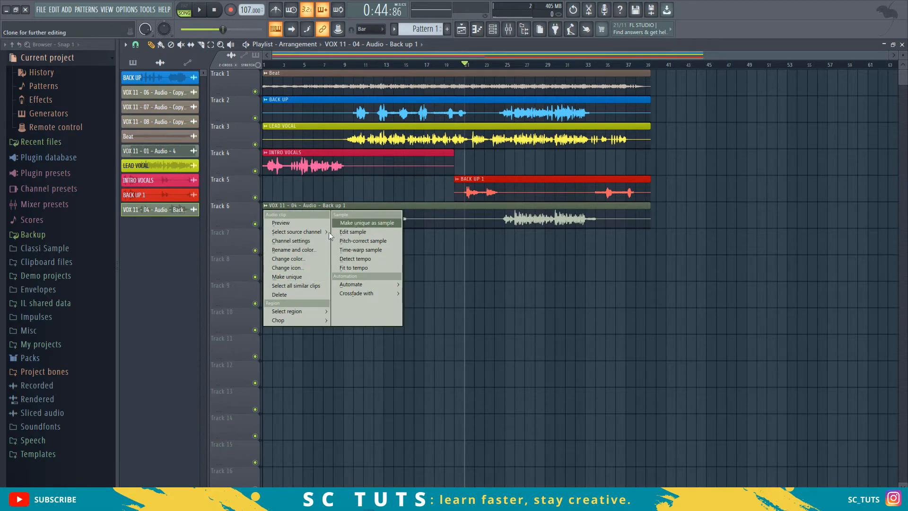
left_click(290, 249)
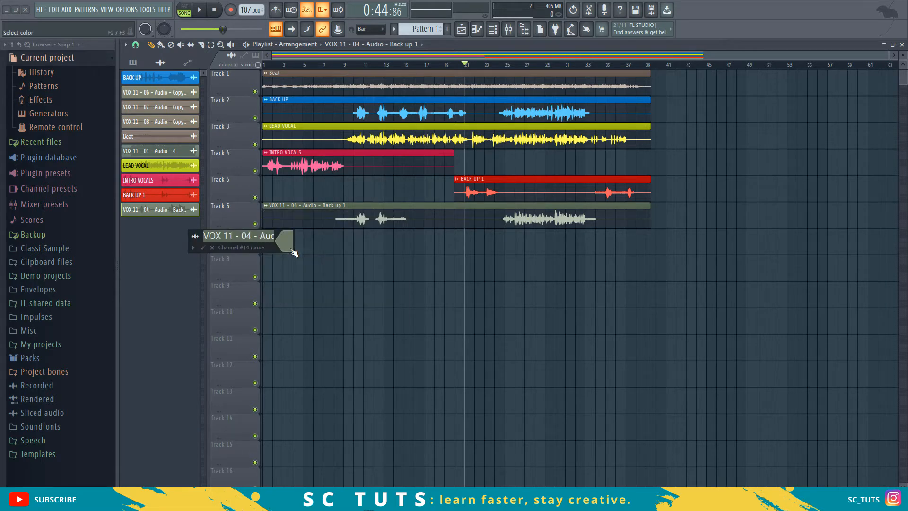
type("BACK UP 2")
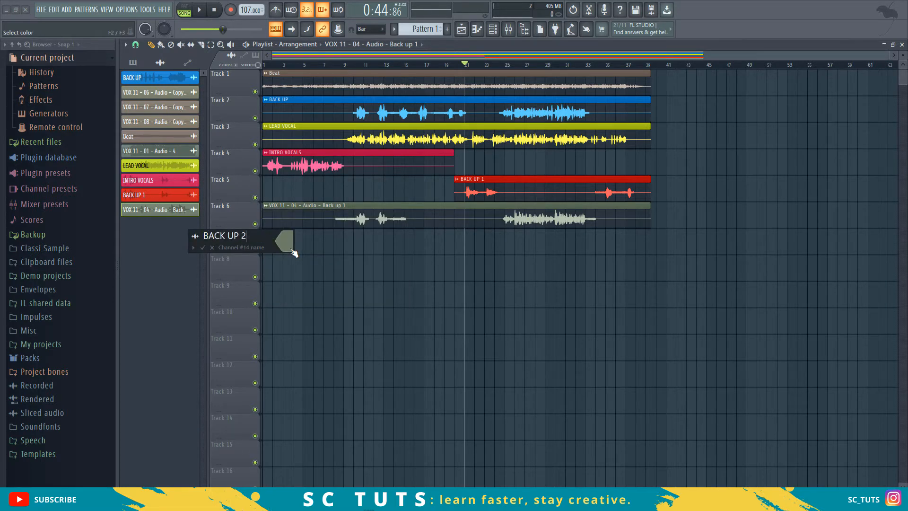
key("Return")
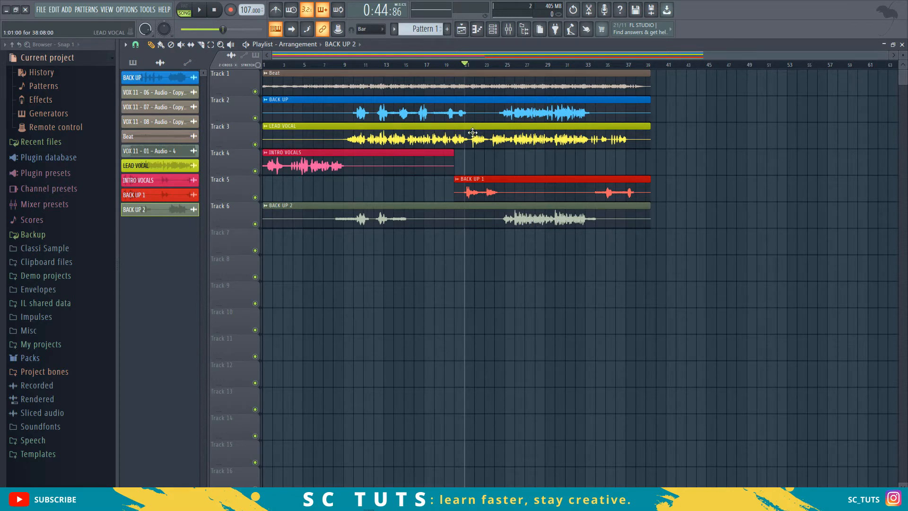
Slice the BACK UP 2 clip at bar 24, placing its second part on Track 7.
left_click(201, 44)
mouse_move(495, 207)
left_mouse_down()
mouse_move(495, 239)
mouse_move(511, 249)
left_mouse_up()
left_click(151, 44)
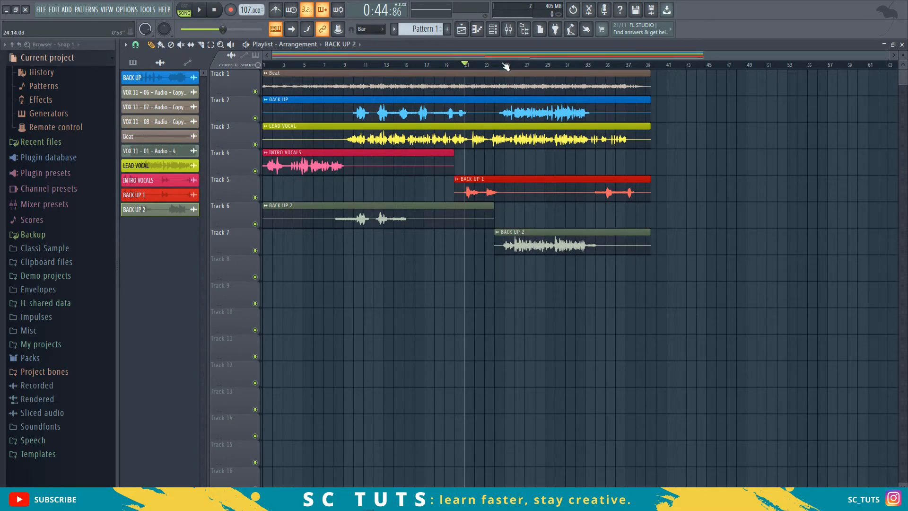
Make the sliced clip on Track 7 unique and rename it BACK UP 3.
left_click(500, 233)
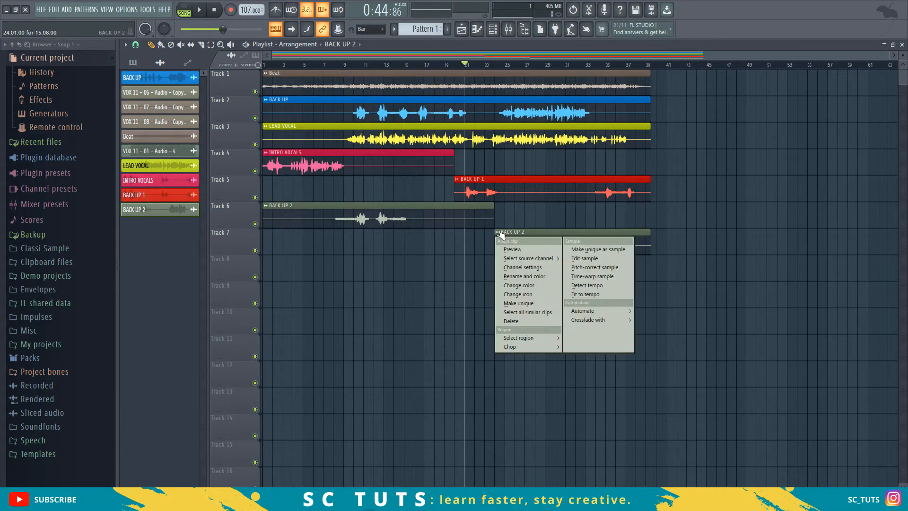
left_click(515, 303)
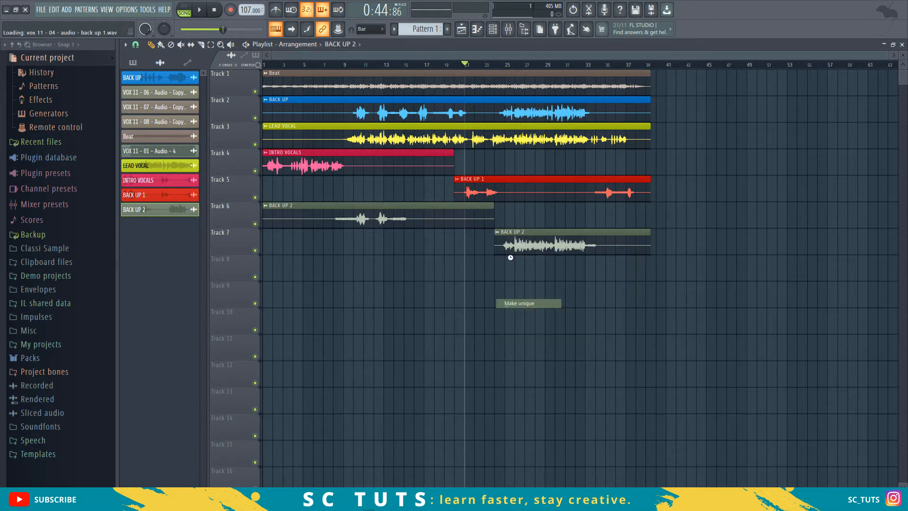
left_click(498, 232)
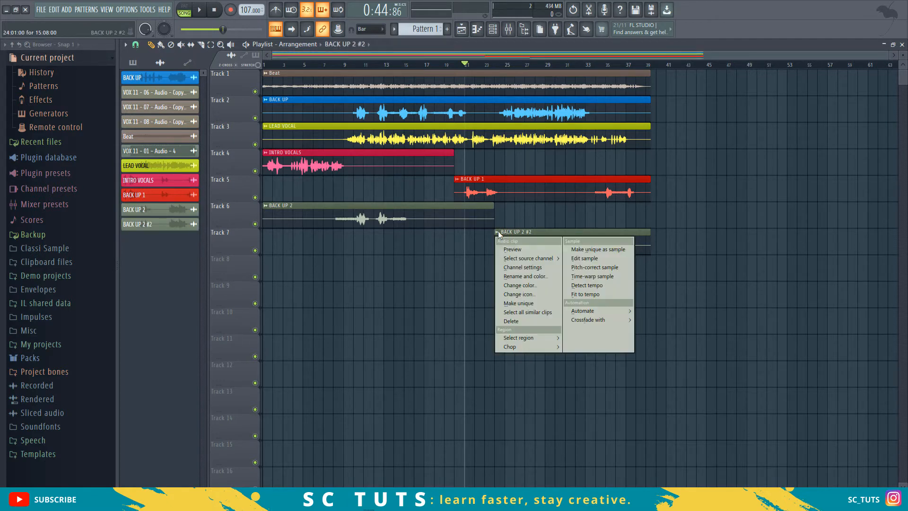
left_click(518, 276)
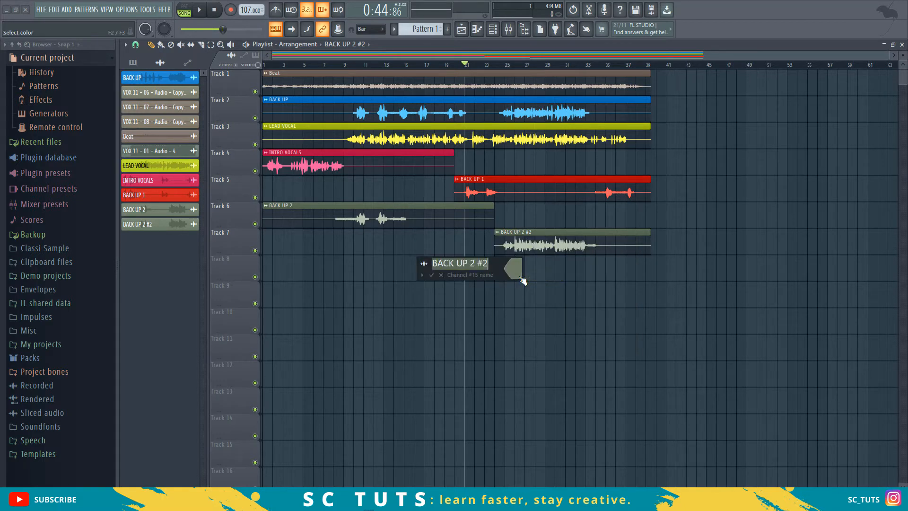
type("BACK UP ")
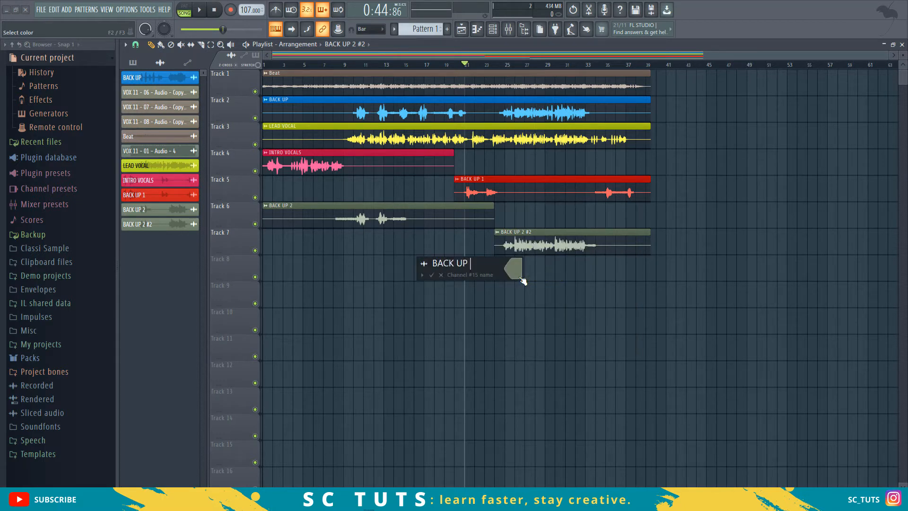
type("3")
Color the BACK UP 3 clip on Track 7 green.
left_click(521, 277)
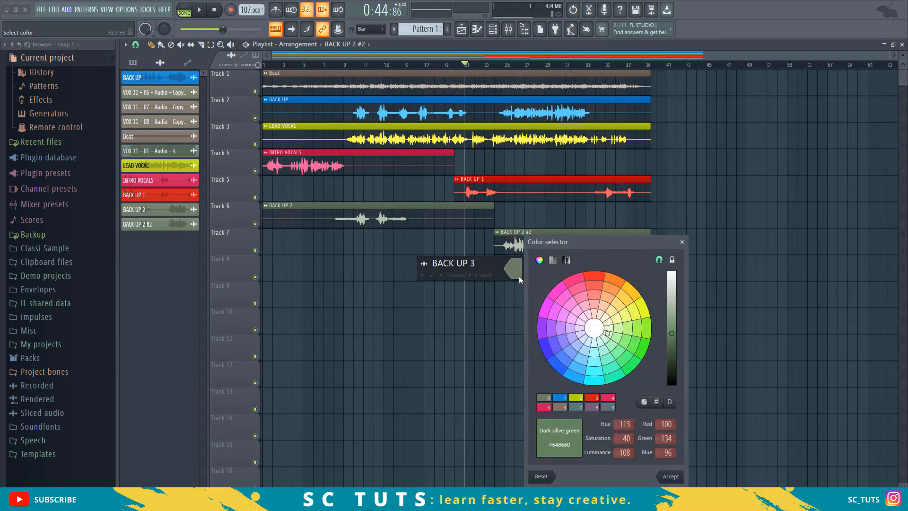
left_click(641, 348)
left_click(674, 478)
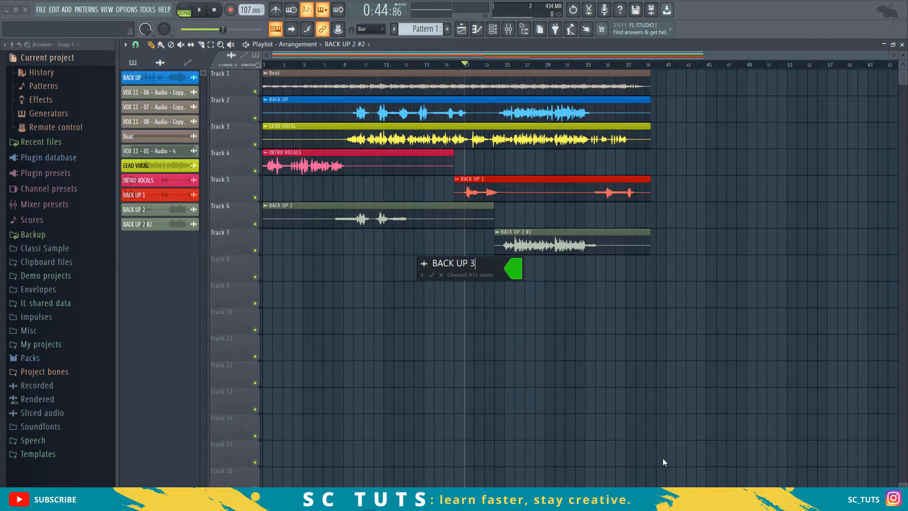
key("Return")
left_click(741, 208)
right_click(741, 208)
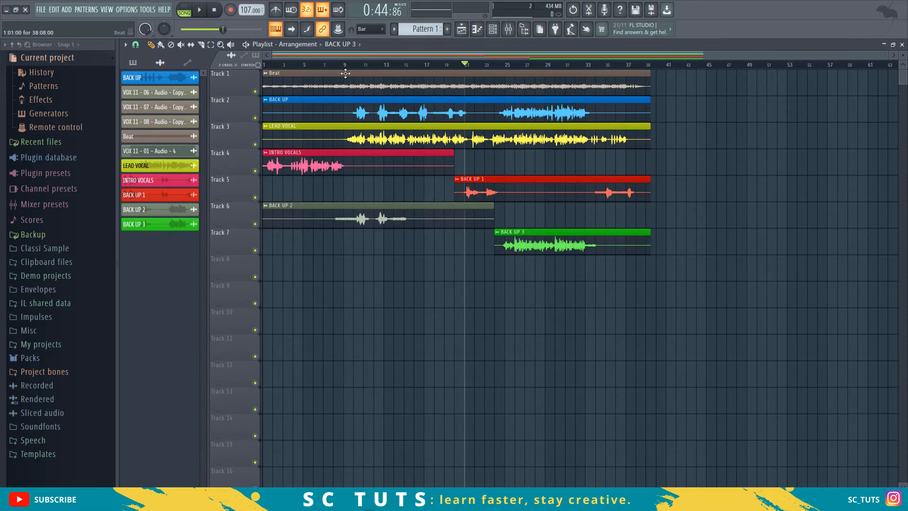
Route the BACK UP and Beat channels, plus VOX 11 - 01 through BACK UP 3, to consecutive mixer tracks starting at Insert 1.
left_click(492, 30)
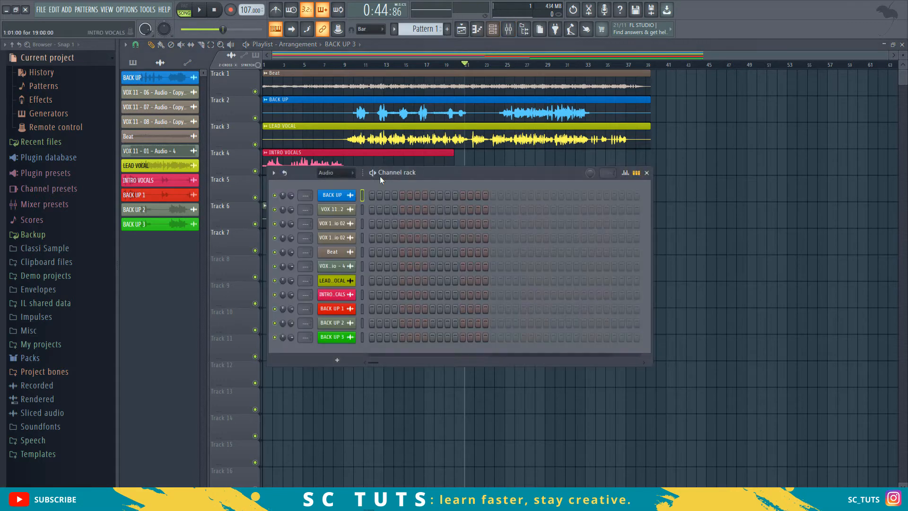
left_click(363, 199)
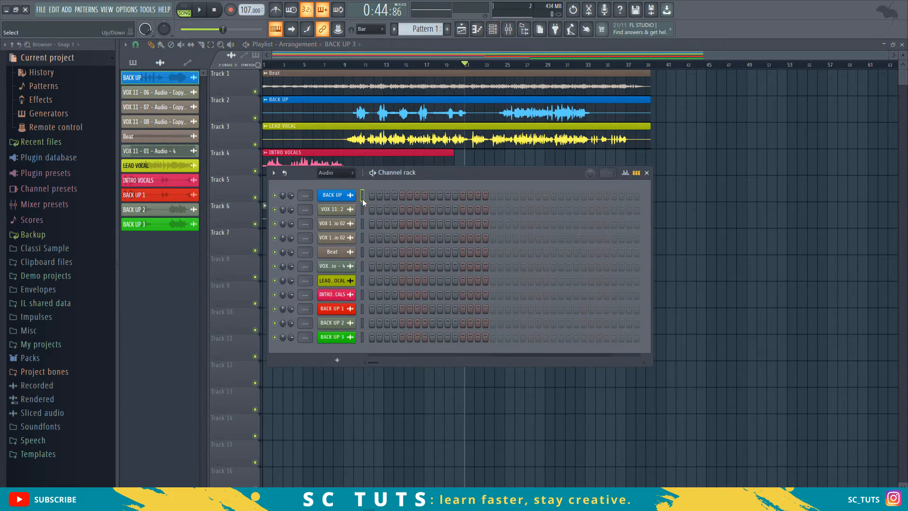
left_click(363, 252)
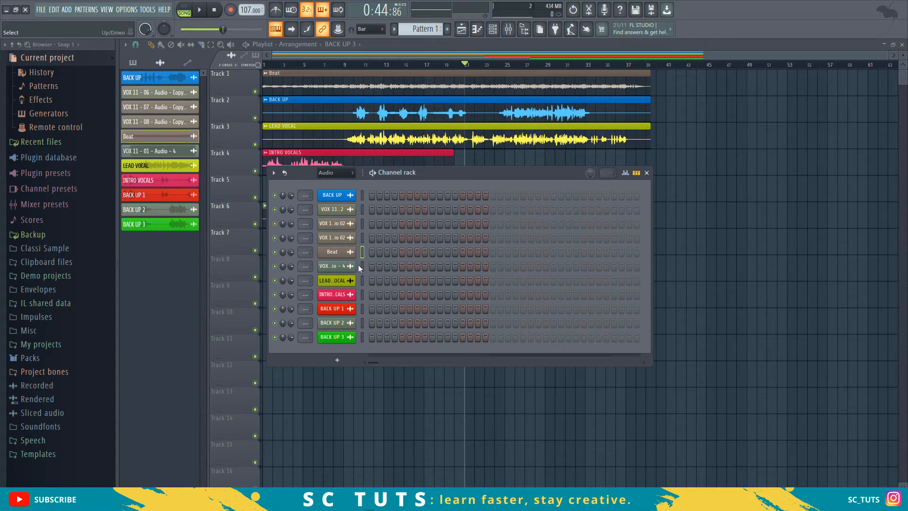
left_click_drag(363, 267, 362, 279)
left_click(361, 340)
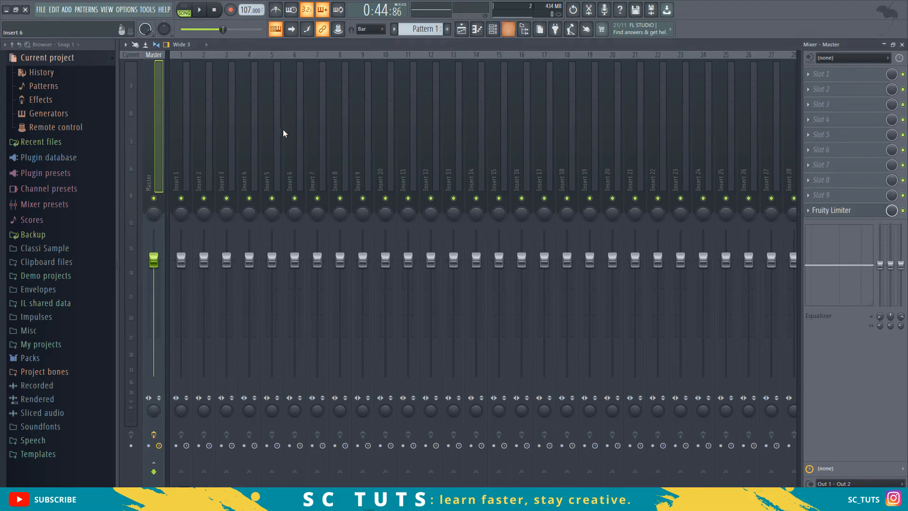
left_click(509, 29)
left_click(183, 162)
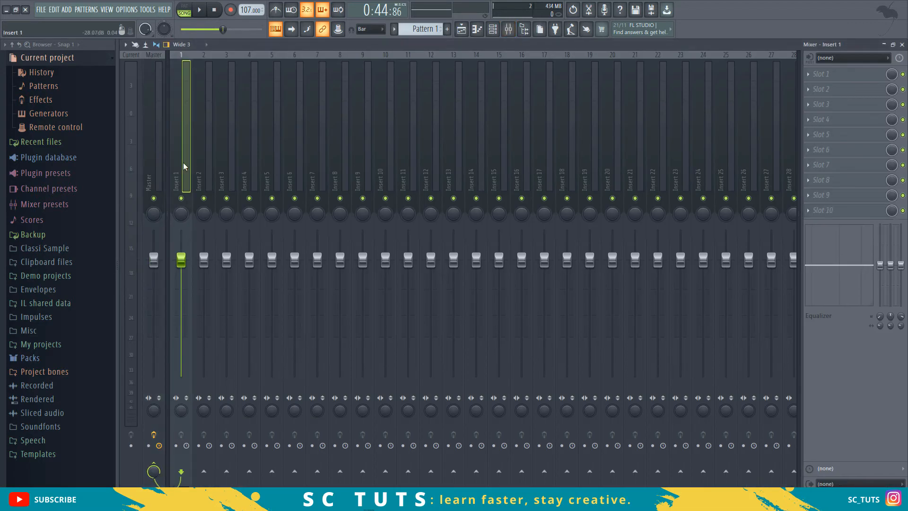
key("ctrl+l")
Reorder the mixer tracks so Beat is on insert 1 and LEAD VOCAL is on insert 2.
left_click(198, 155)
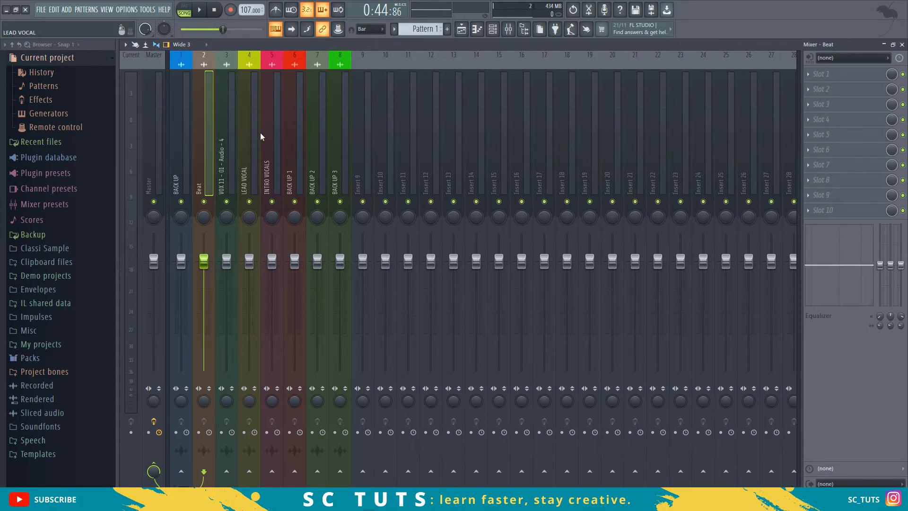
left_click(176, 110)
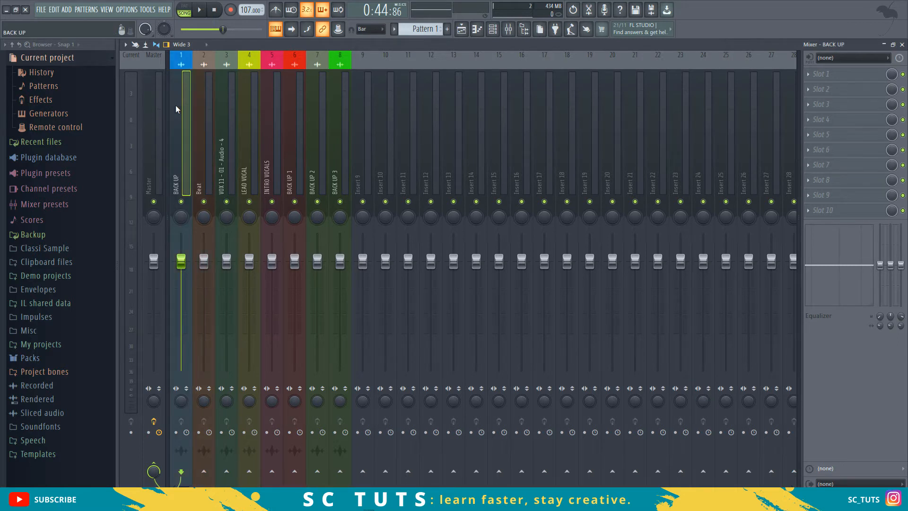
left_click(198, 120)
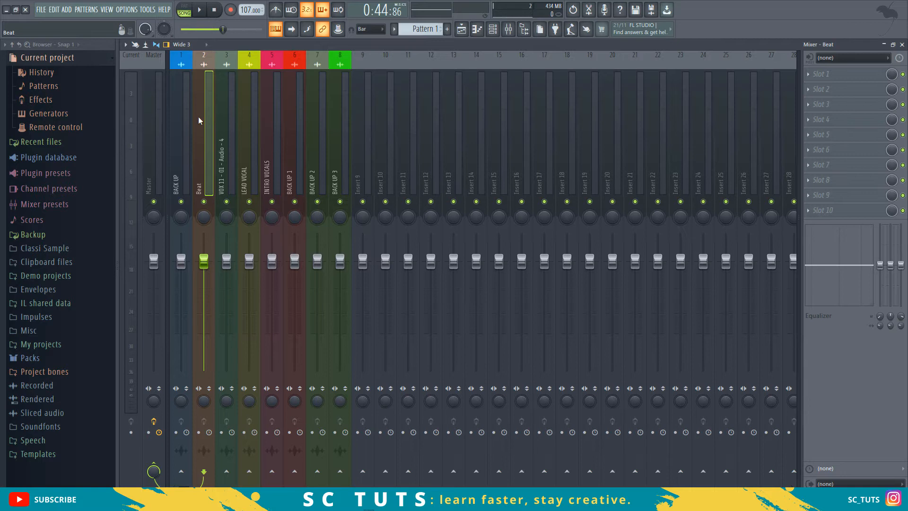
key("alt+Left")
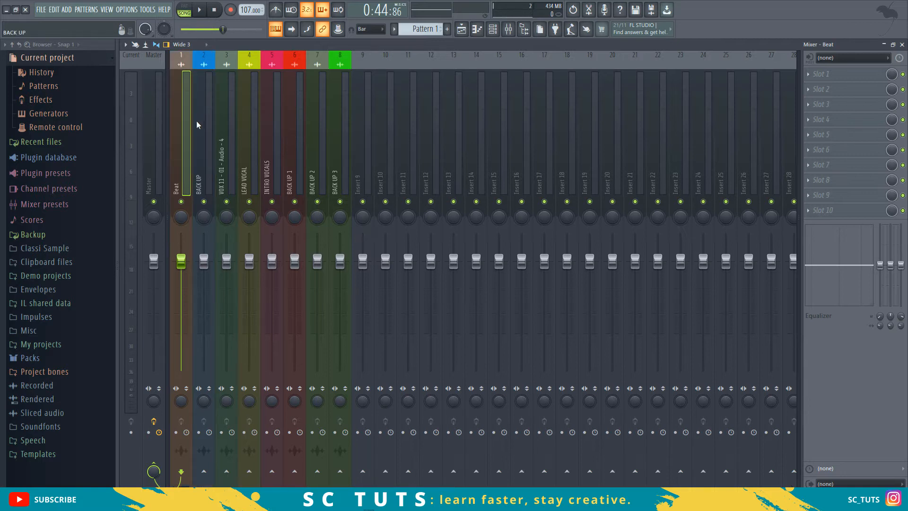
left_click(256, 151)
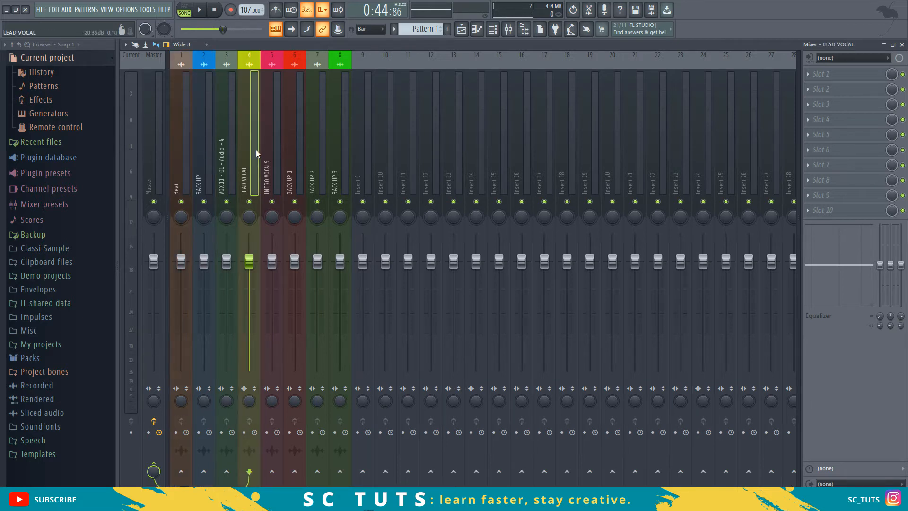
key("alt+Left")
key("alt+Left")
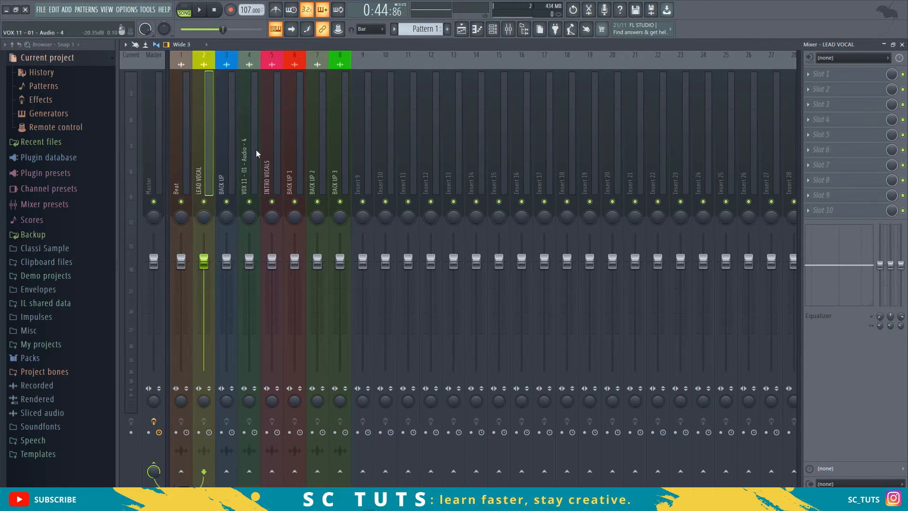
Move the BACK UP 1 mixer track to insert 4, directly after BACK UP.
left_click(233, 165)
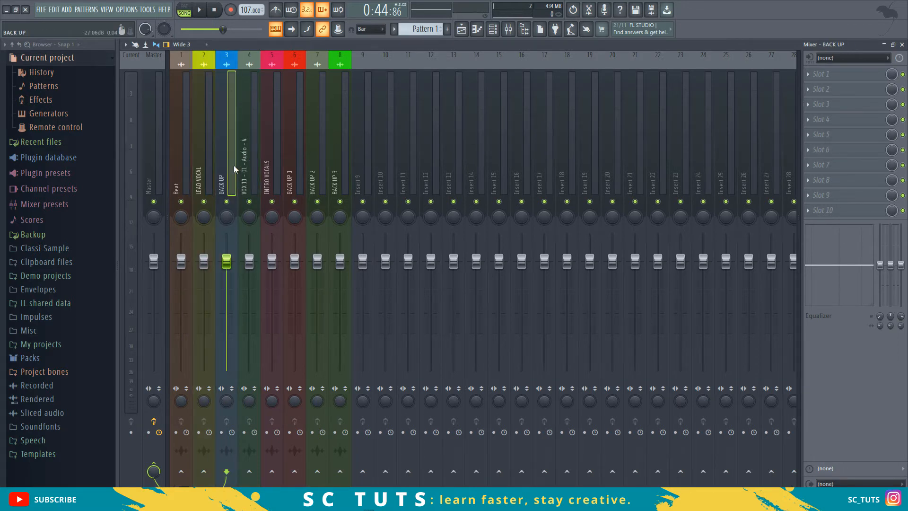
left_click(287, 174)
key("alt+Left")
key("alt+Left")
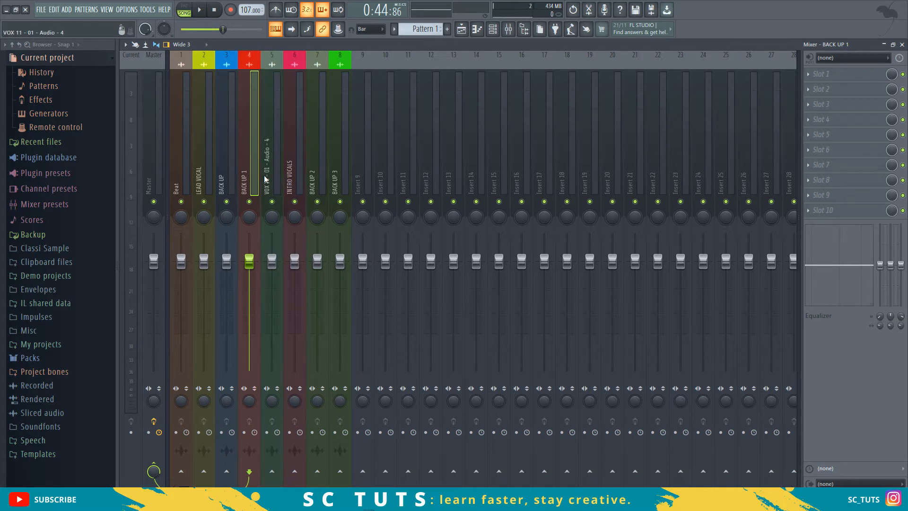
Try placing the INTRO VOCALS mixer track on insert 3, directly after LEAD VOCAL.
left_click(292, 179)
key("alt+Left")
key("alt+Left")
key("alt+Left")
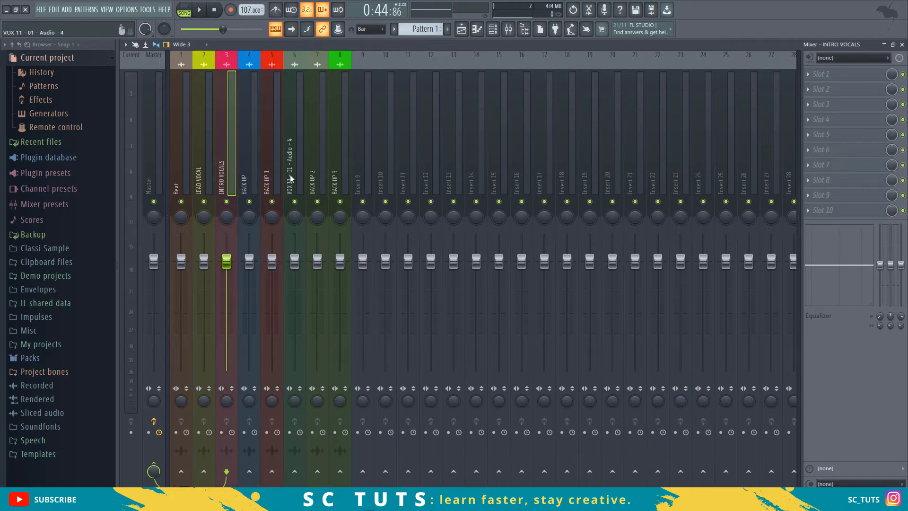
Move the INTRO VOCALS mixer track to insert 8, directly after BACK UP 3.
key("alt+Right")
key("alt+Right")
key("alt+Right")
key("alt+Right")
key("alt+Right")
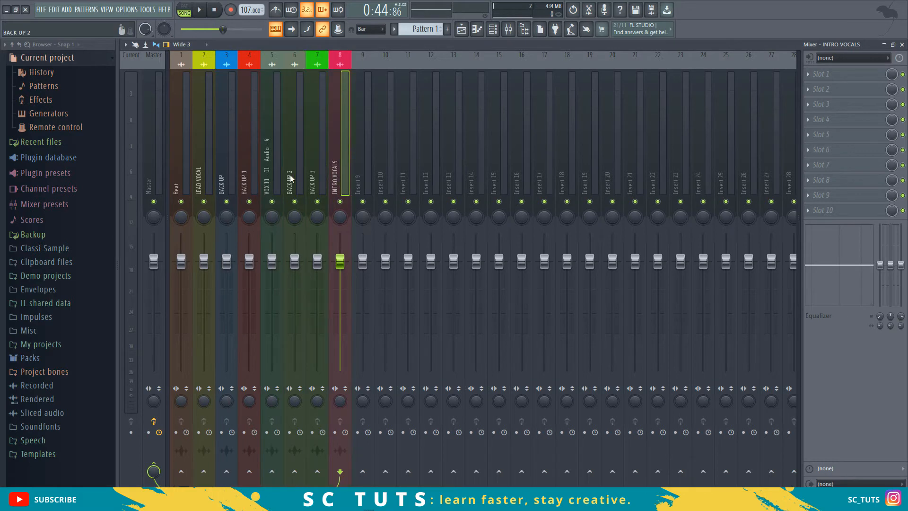
Move the BACK UP 2 and BACK UP 3 mixer tracks together to inserts 5 and 6, directly after BACK UP 1.
left_click(308, 188)
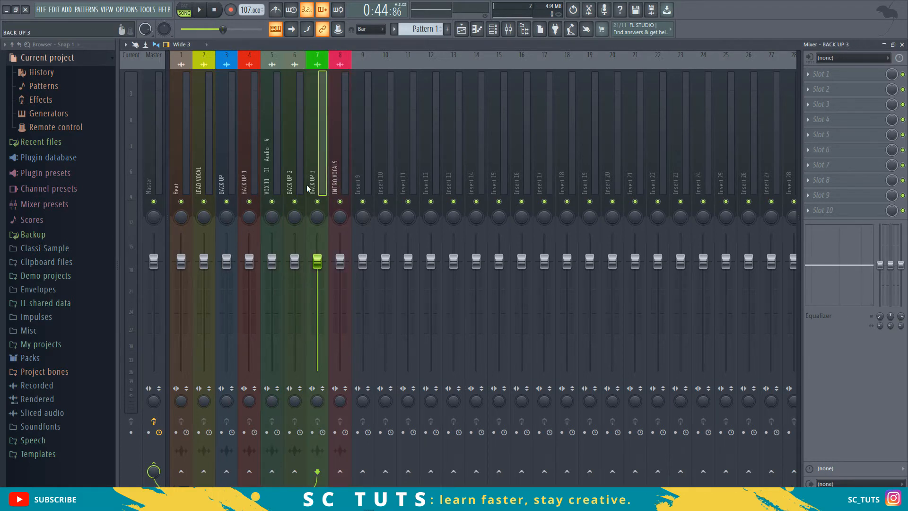
left_click(286, 184, "ctrl")
key("alt+Left")
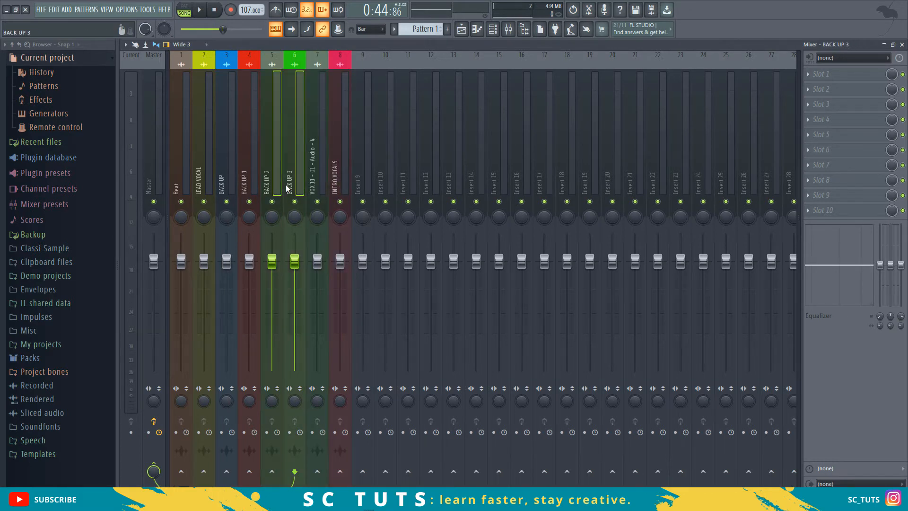
Move the VOX 11 - 01 - Audio - 4 mixer track to insert 8, after INTRO VOCALS, and return to the playlist.
left_click(307, 155)
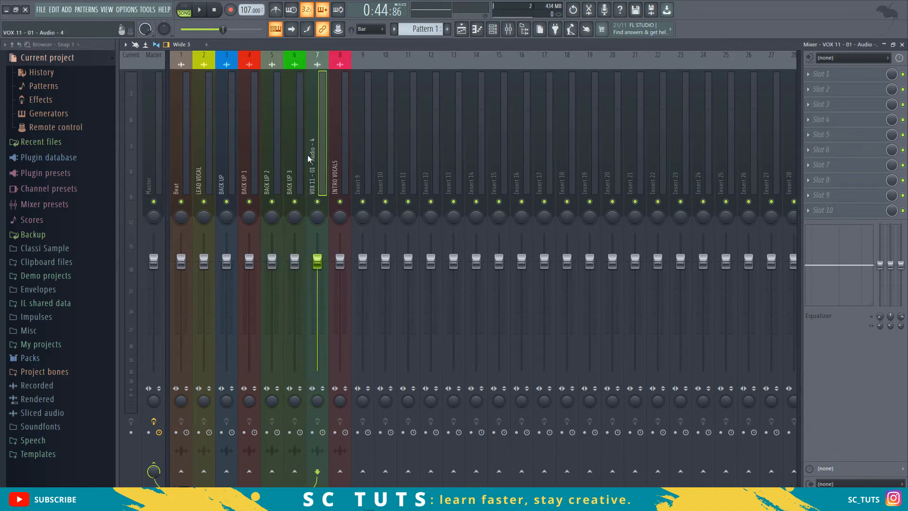
key("alt+Right")
key("Left")
key("Left")
key("Left")
key("Left")
key("Left")
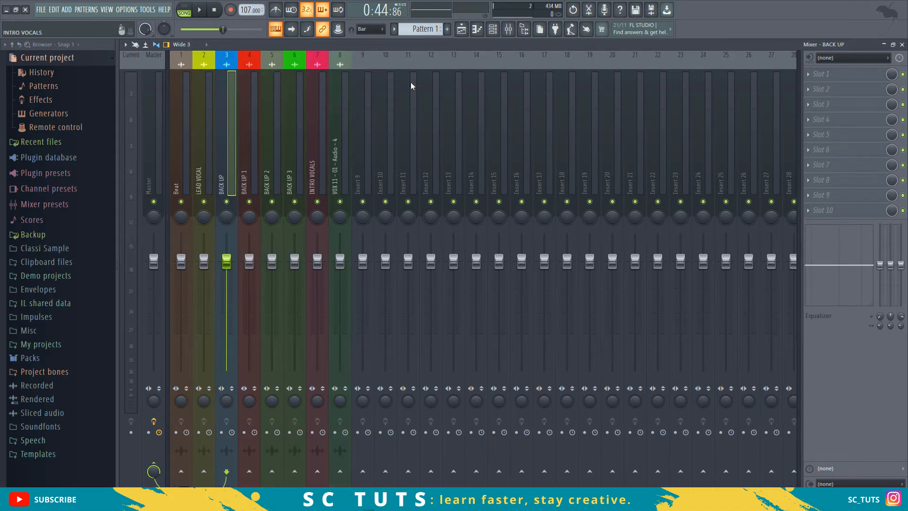
left_click_drag(274, 137, 200, 145)
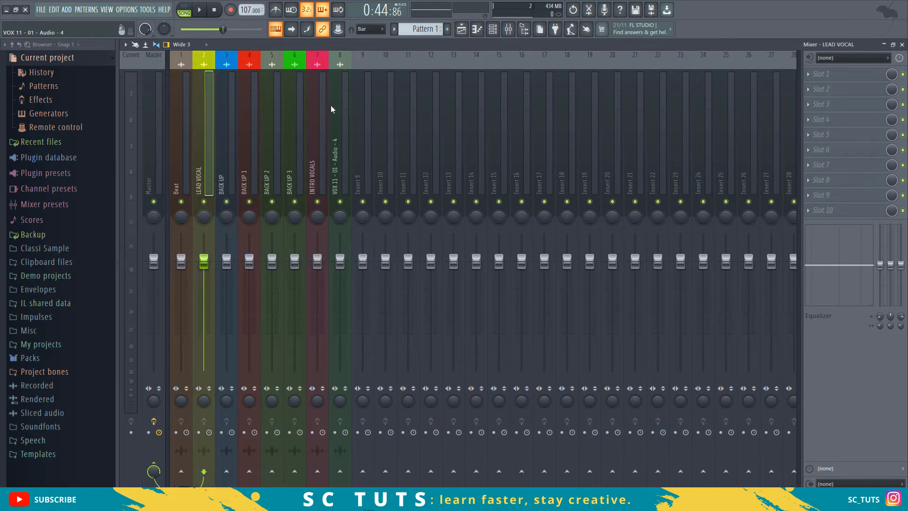
left_click(461, 29)
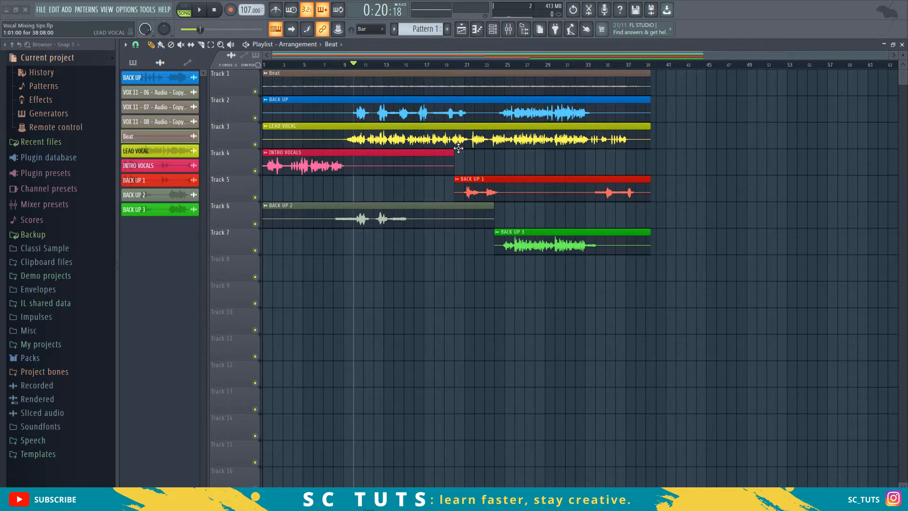
Normalize the Beat clip and check the Normalize setting of the BACK UP, LEAD VOCAL, INTRO VOCALS and BACK UP 1 to 3 clips.
double_click(329, 90)
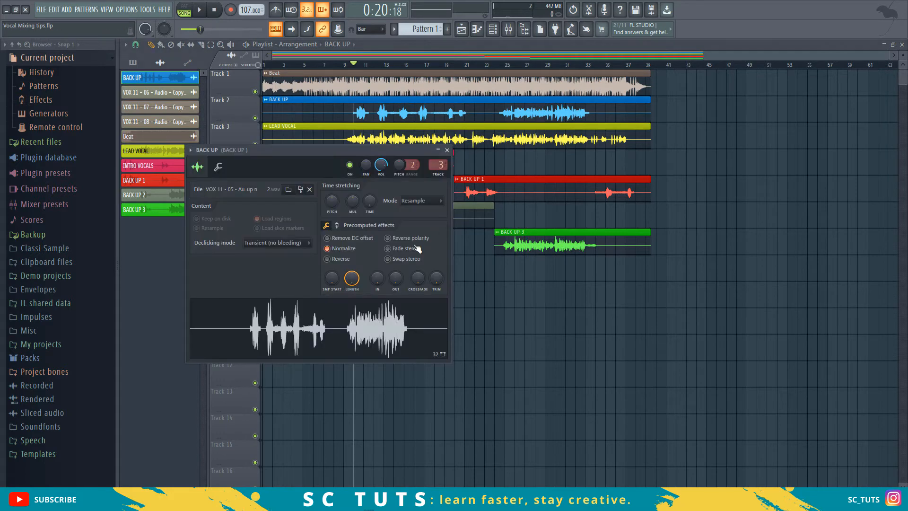
double_click(514, 138)
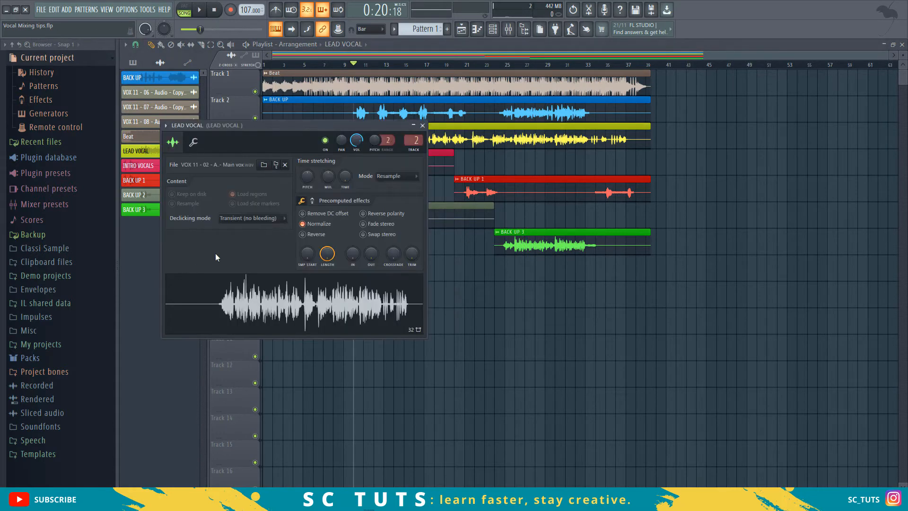
left_click(303, 225)
double_click(430, 165)
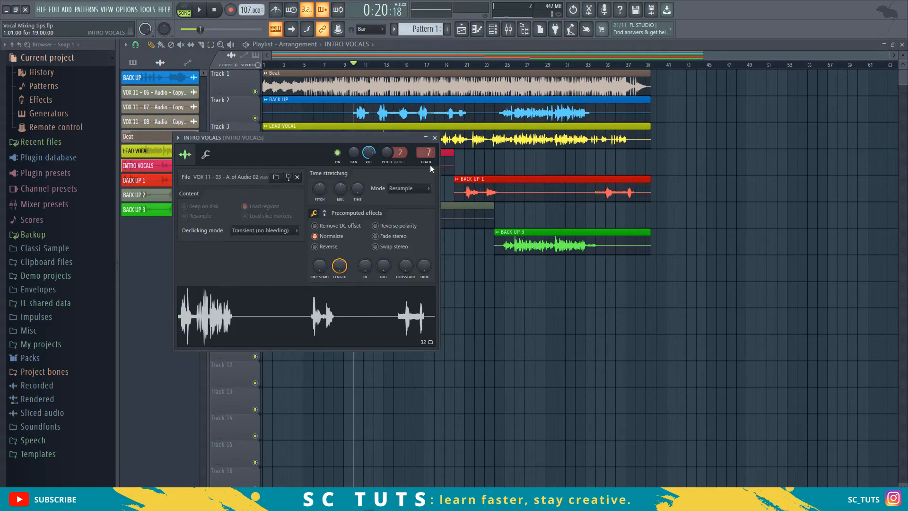
double_click(534, 196)
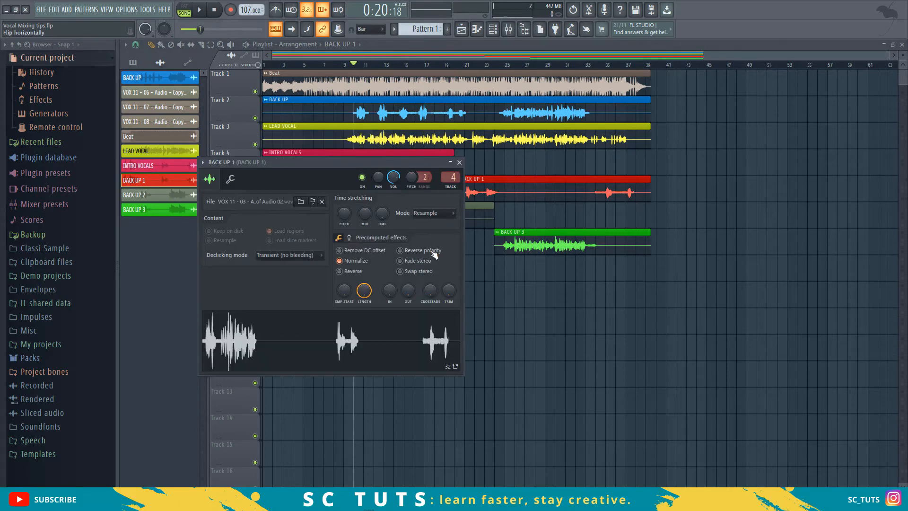
double_click(468, 217)
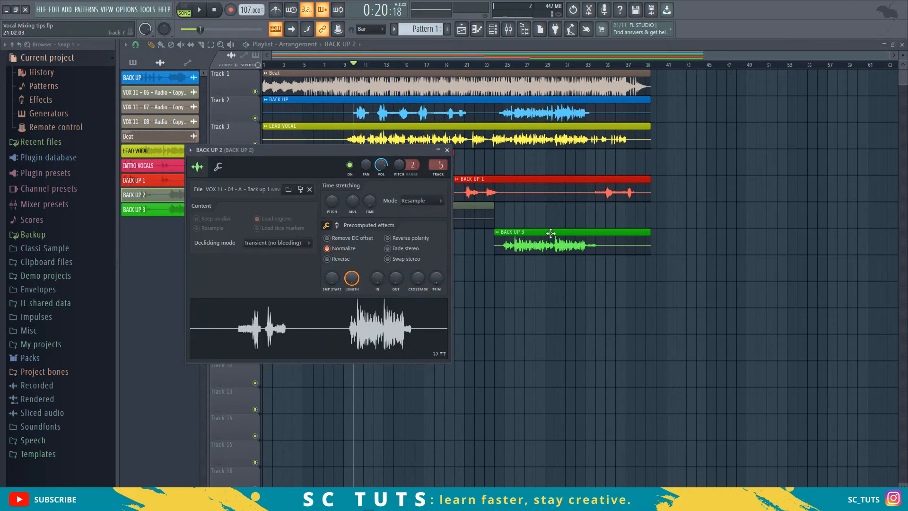
double_click(552, 241)
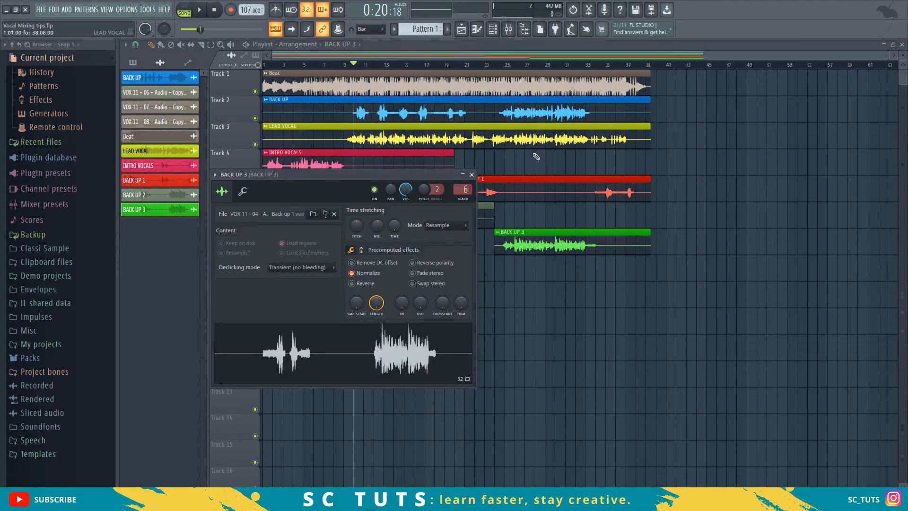
left_click(468, 117)
double_click(390, 84)
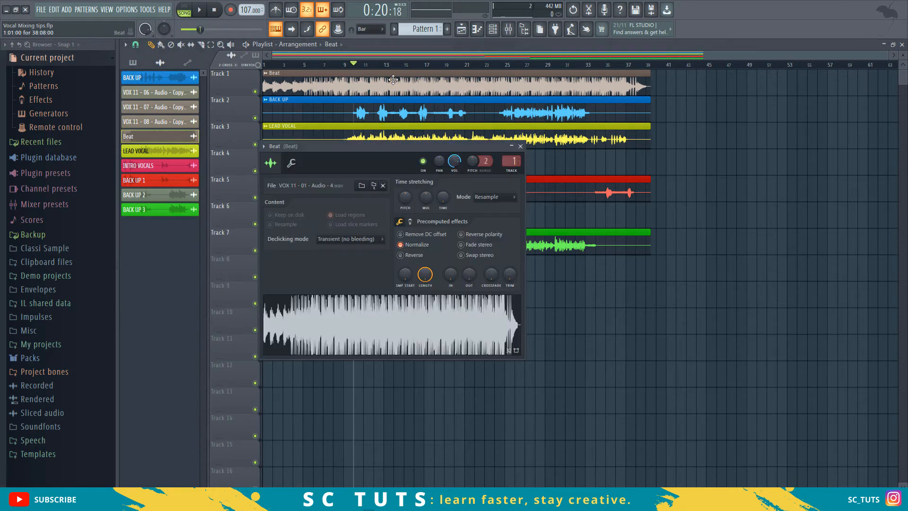
Play the song with the mixer open to check the levels of all tracks.
left_click(506, 30)
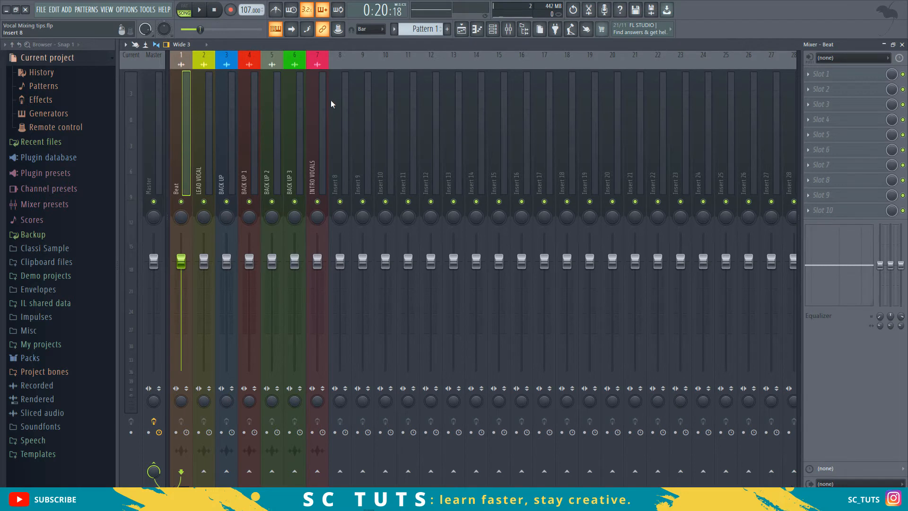
key("space")
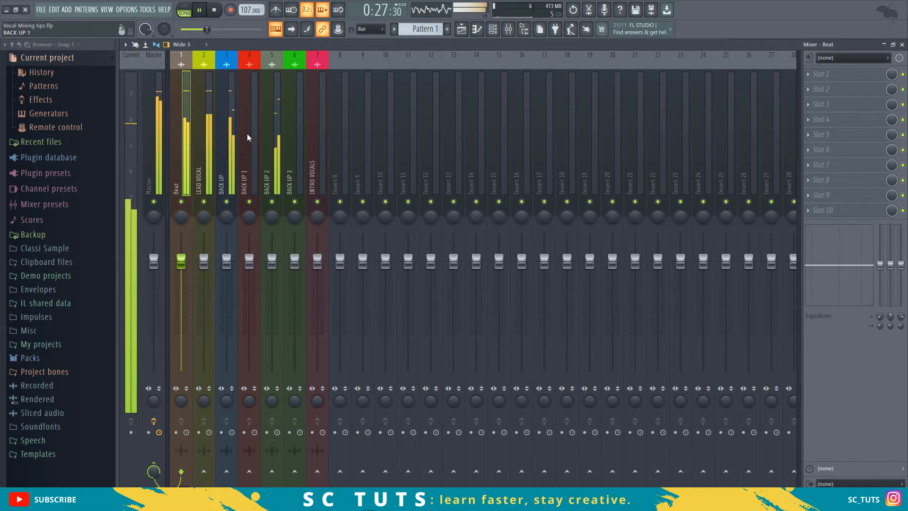
key("space")
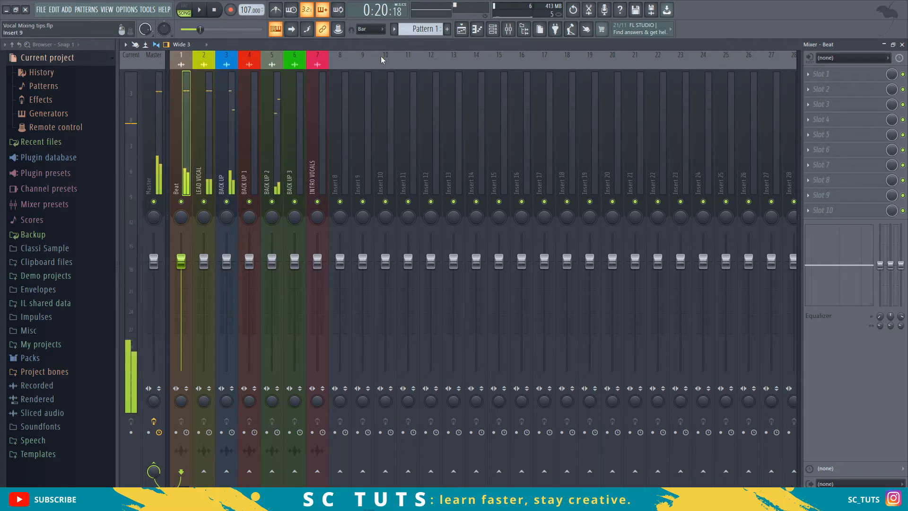
Move the playback start to bar 11 and lower the Beat mixer track's volume to about -4.7 dB during playback.
left_click(462, 29)
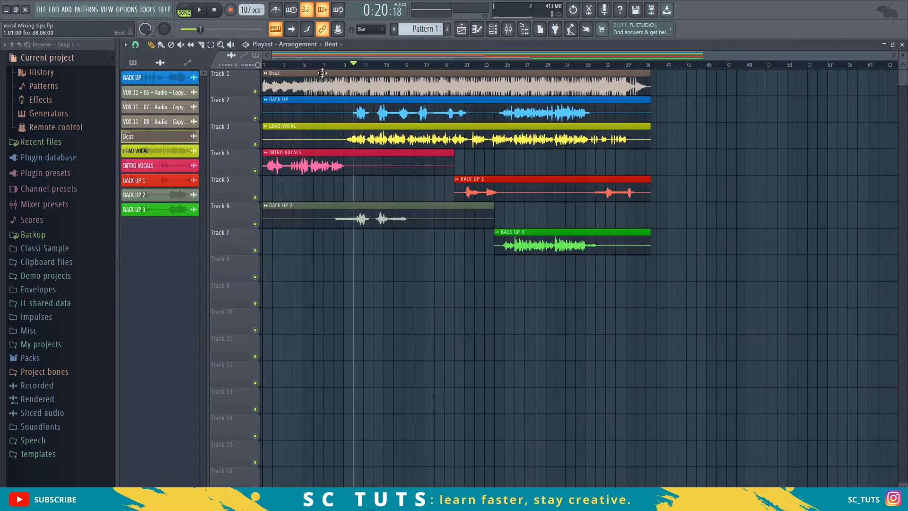
left_click_drag(314, 71, 363, 70)
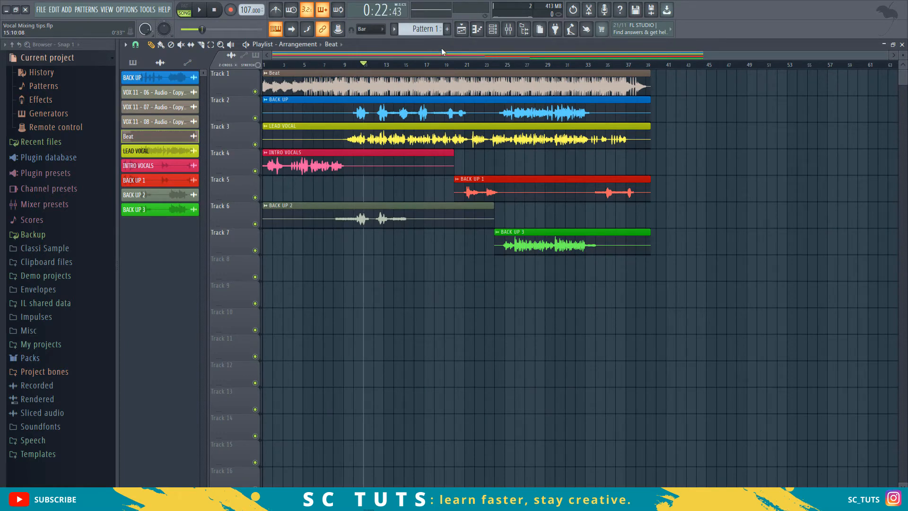
left_click(509, 29)
key("space")
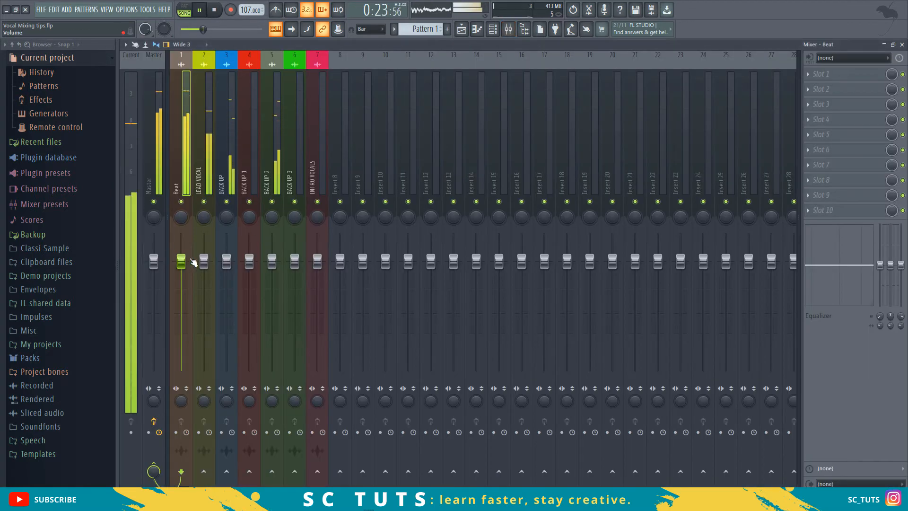
left_click_drag(181, 260, 182, 283)
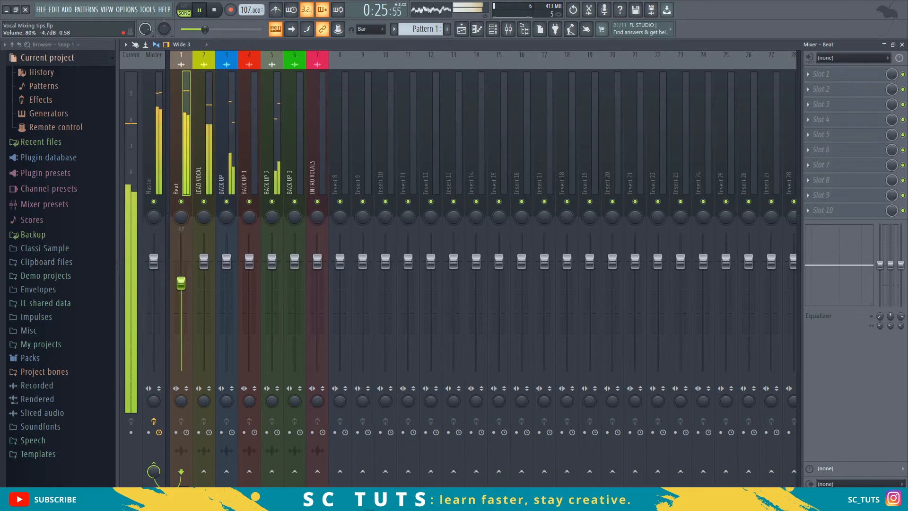
key("space")
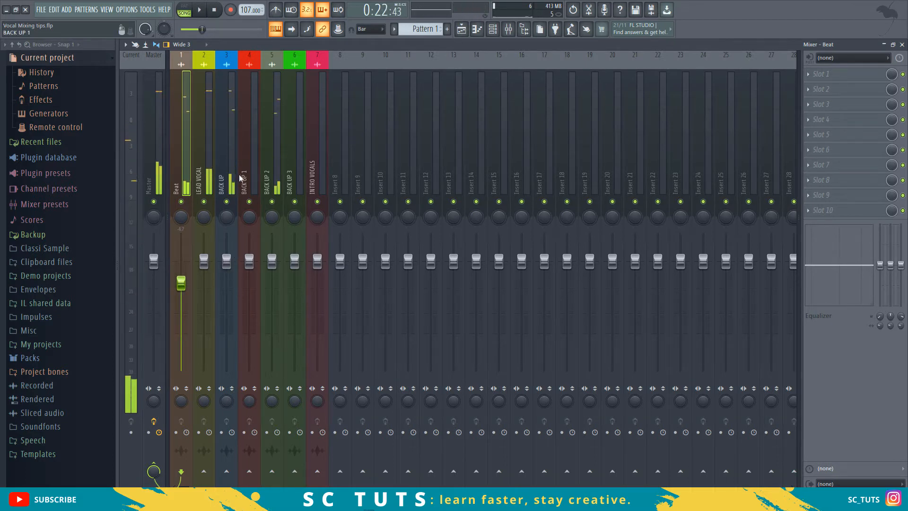
Mute the BACK UP, BACK UP 1, BACK UP 2, BACK UP 3 and INTRO VOCALS mixer tracks.
left_click(232, 256)
left_click(249, 201)
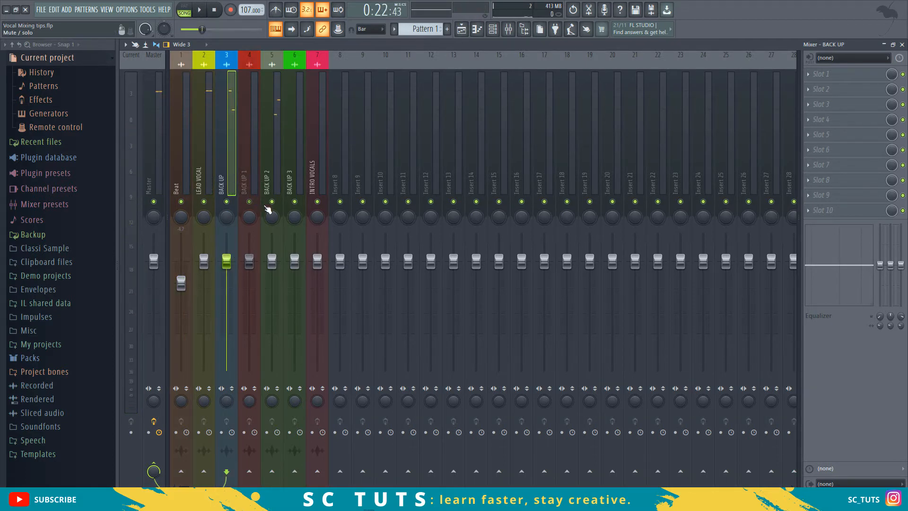
left_click(295, 201)
left_click(270, 203)
left_click(314, 207)
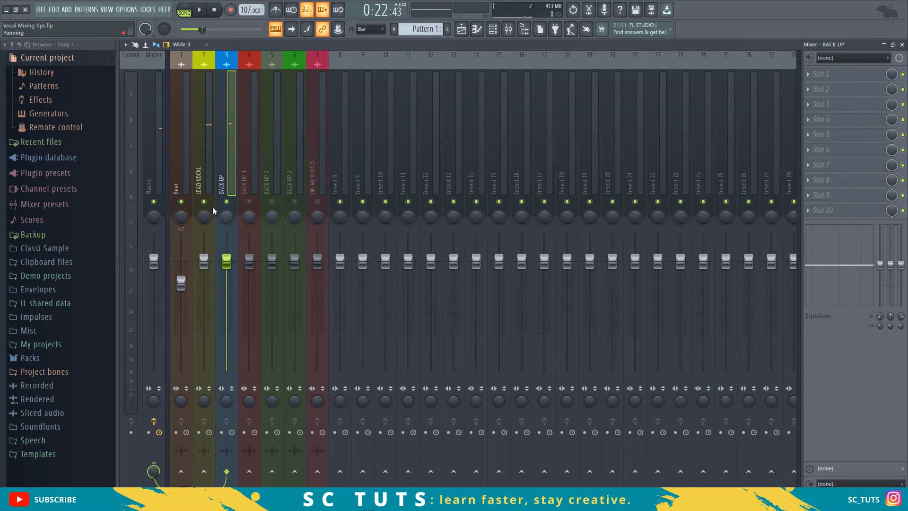
key("space")
left_click(227, 201)
Balance the beat against the lead vocal, setting Beat to about -6.4 dB and LEAD VOCAL to about -1.3 dB.
left_click_drag(181, 283, 181, 291)
key("space")
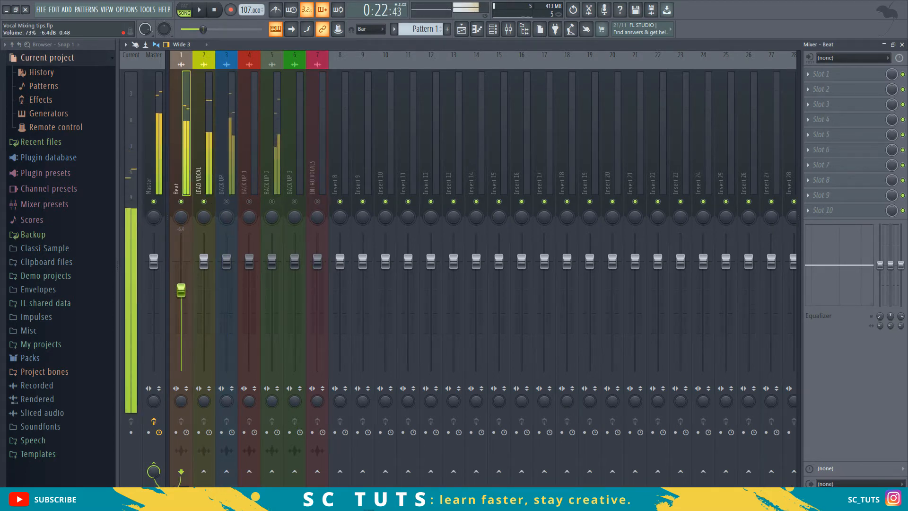
left_click_drag(204, 260, 204, 244)
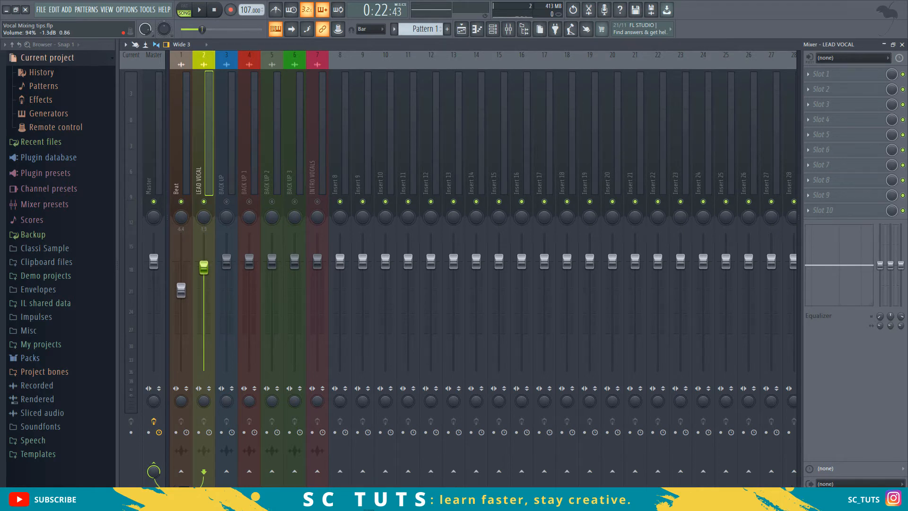
key("space")
mouse_move(181, 289)
left_mouse_down()
mouse_move(181, 304)
mouse_move(181, 286)
left_mouse_up()
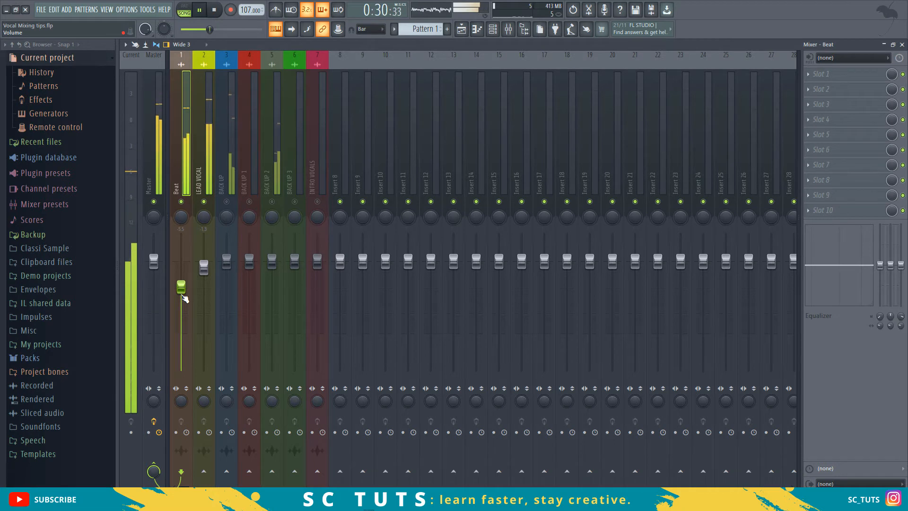
left_click_drag(182, 293, 181, 298)
key("space")
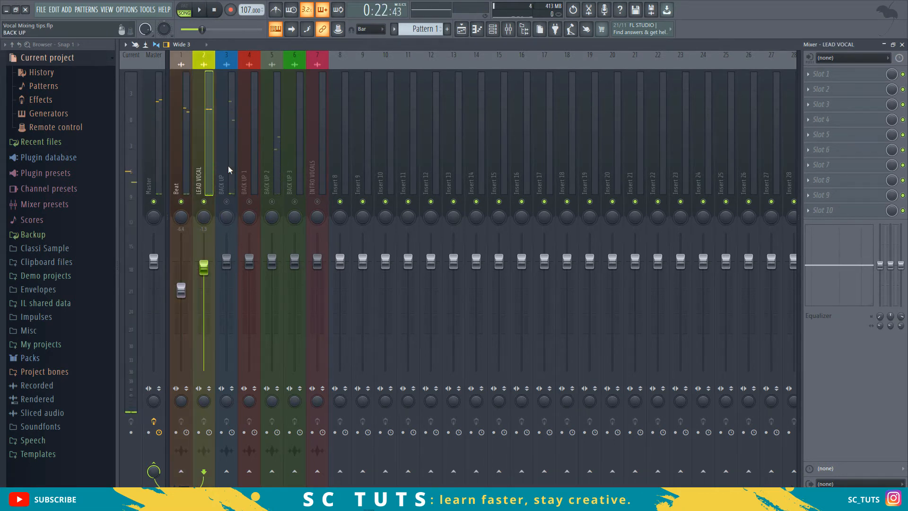
Unmute the BACK UP mixer track and lower its volume to about -8 dB during playback.
left_click(228, 200)
key("space")
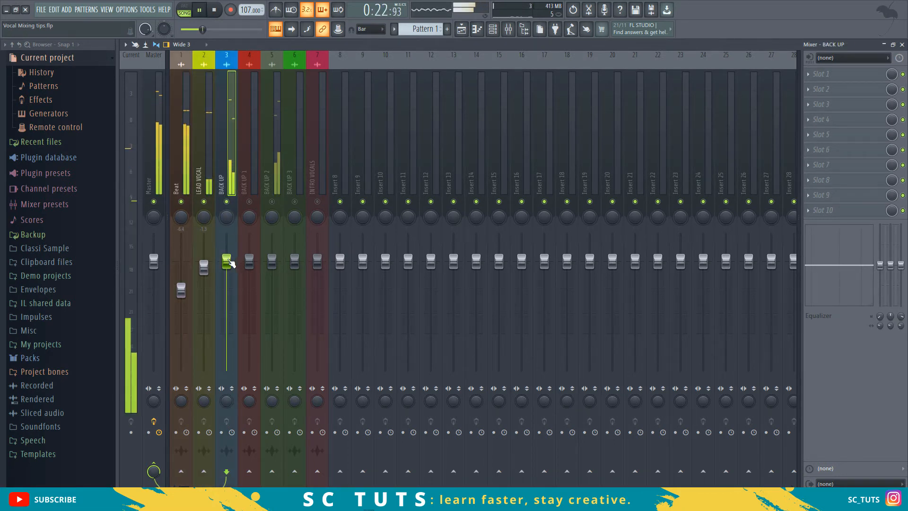
left_click_drag(229, 260, 229, 284)
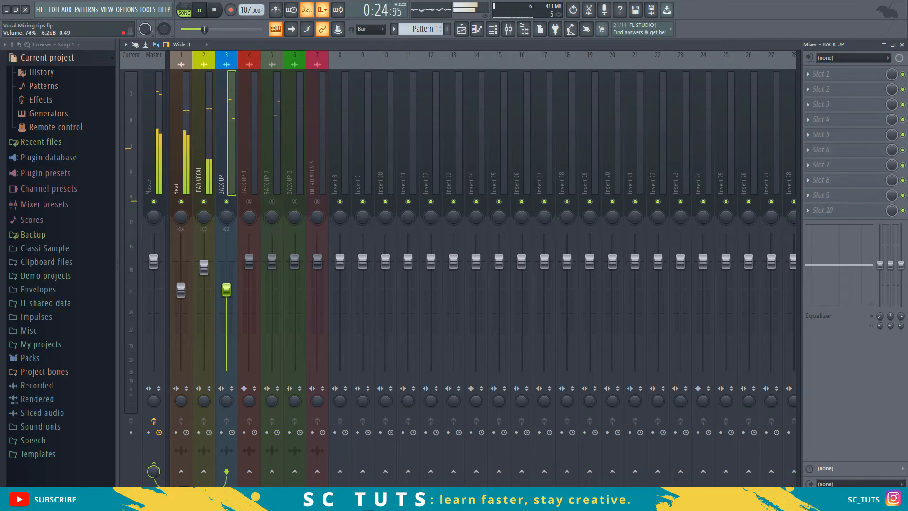
left_click_drag(227, 319, 227, 297)
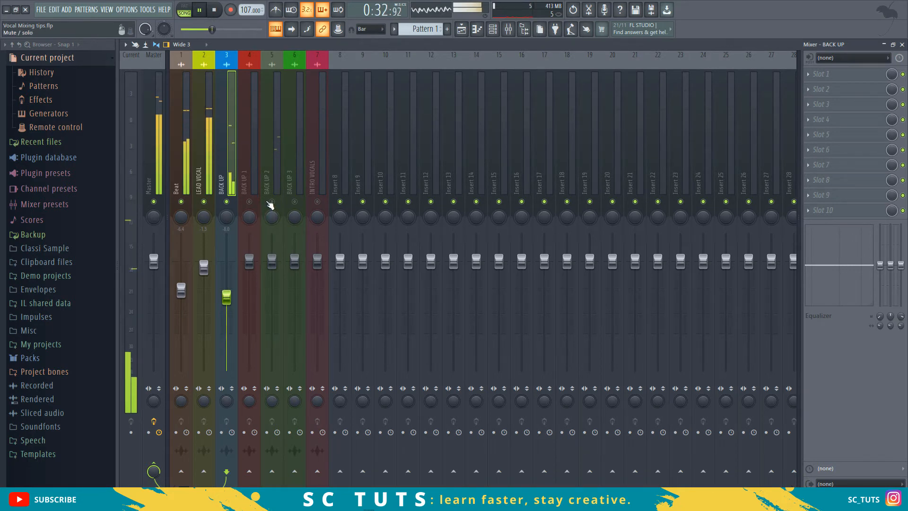
Unmute the BACK UP 2 mixer track and lower its volume to about -5.7 dB during playback.
left_click(272, 261)
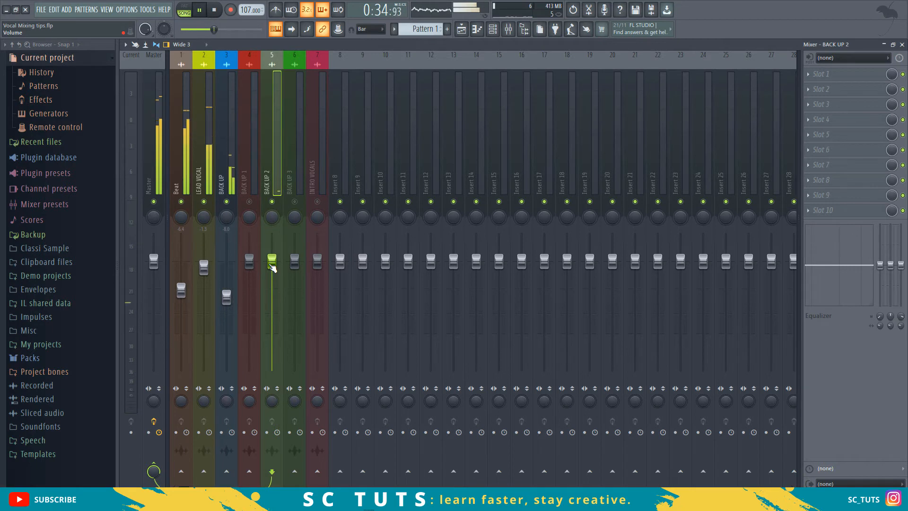
key("space")
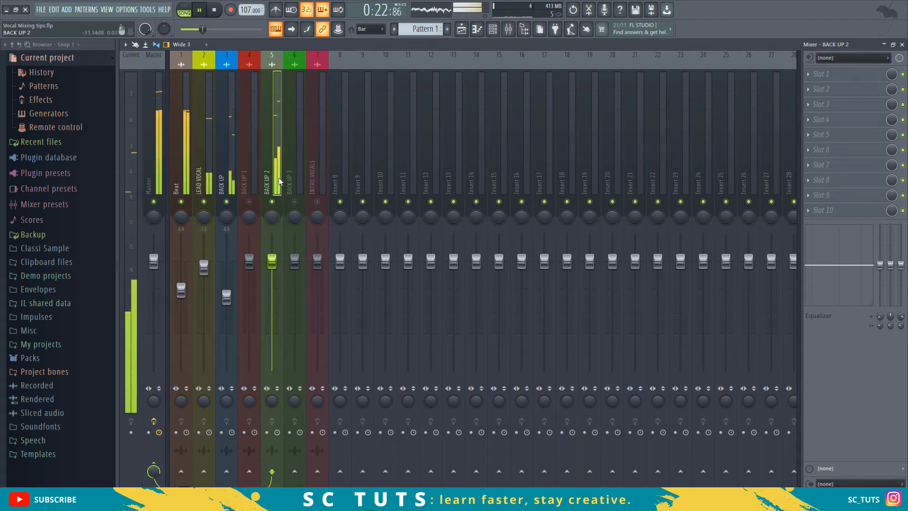
left_click_drag(271, 263, 272, 294)
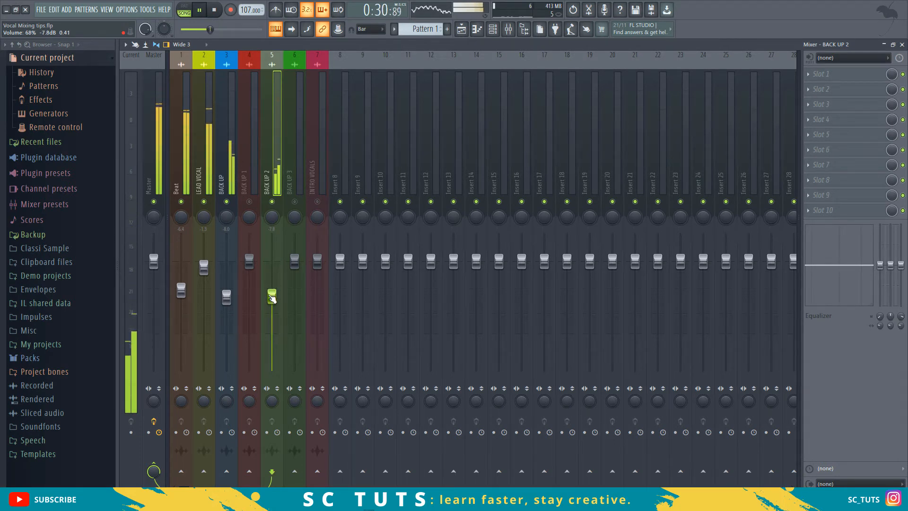
left_click_drag(272, 298, 272, 287)
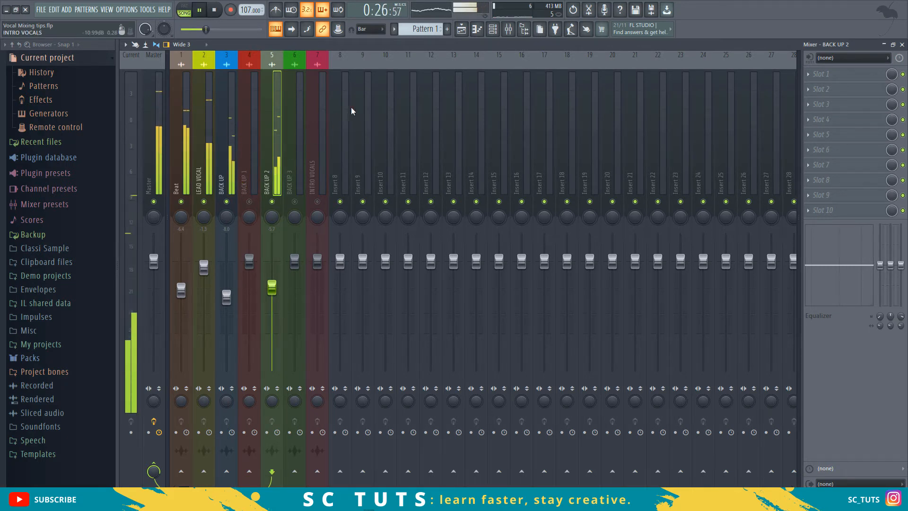
key("space")
Move the playback start to the beginning of the song and unmute the INTRO VOCALS mixer track.
left_click(461, 29)
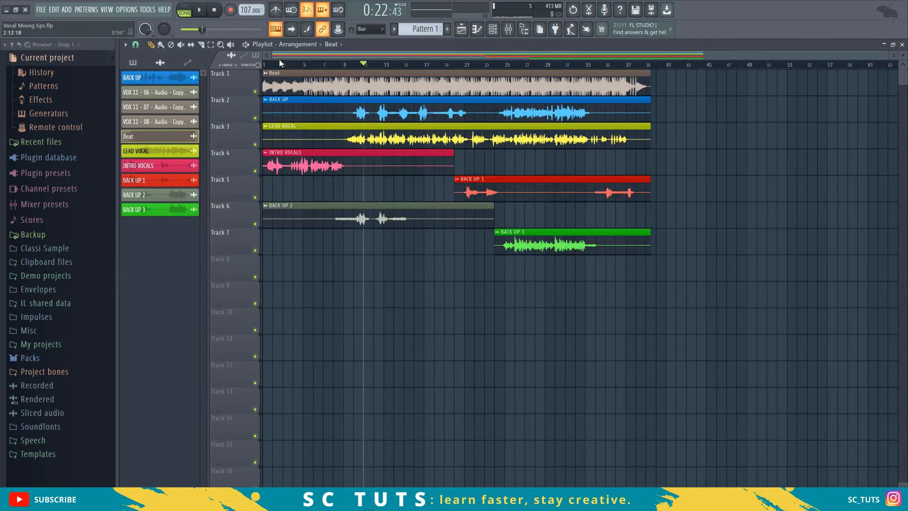
left_click_drag(275, 64, 265, 69)
key("space")
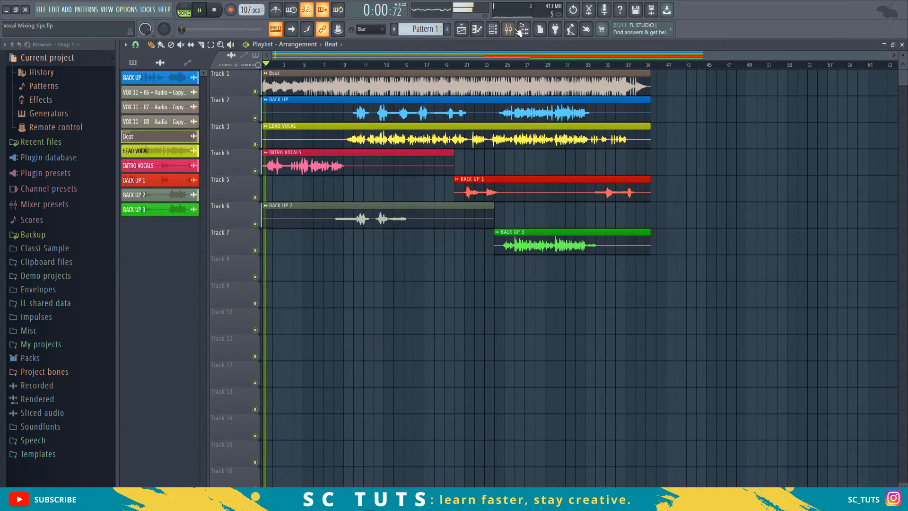
left_click(510, 30)
key("space")
left_click(317, 201)
left_click(323, 191)
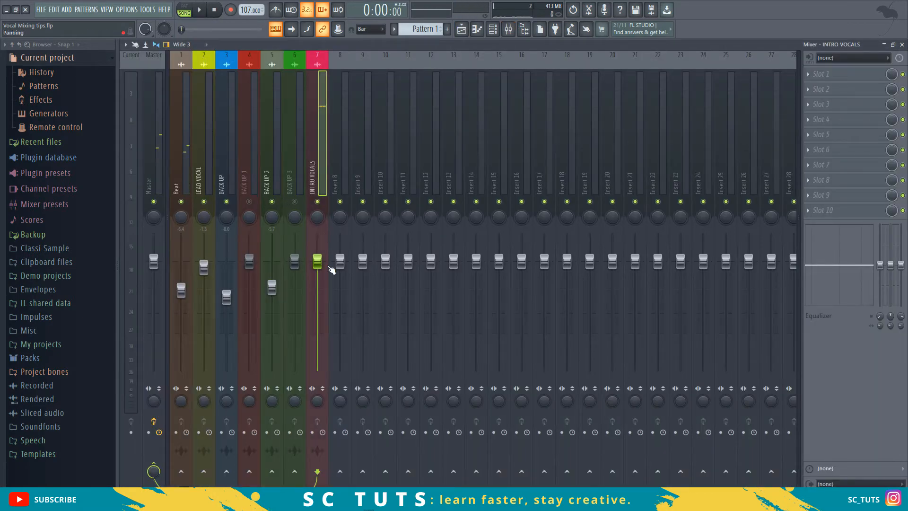
Lower the INTRO VOCALS mixer track's volume to about -5.8 dB while playing the intro.
key("space")
left_click_drag(318, 262, 317, 287)
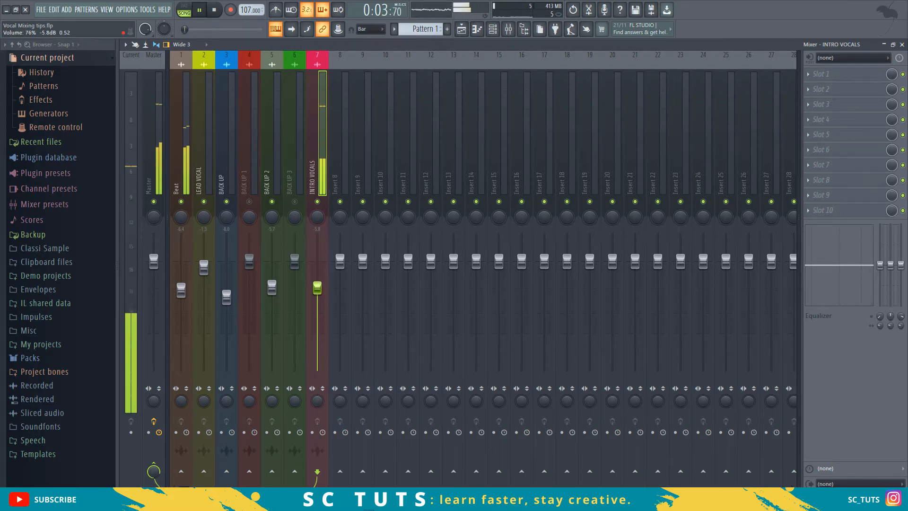
key("space")
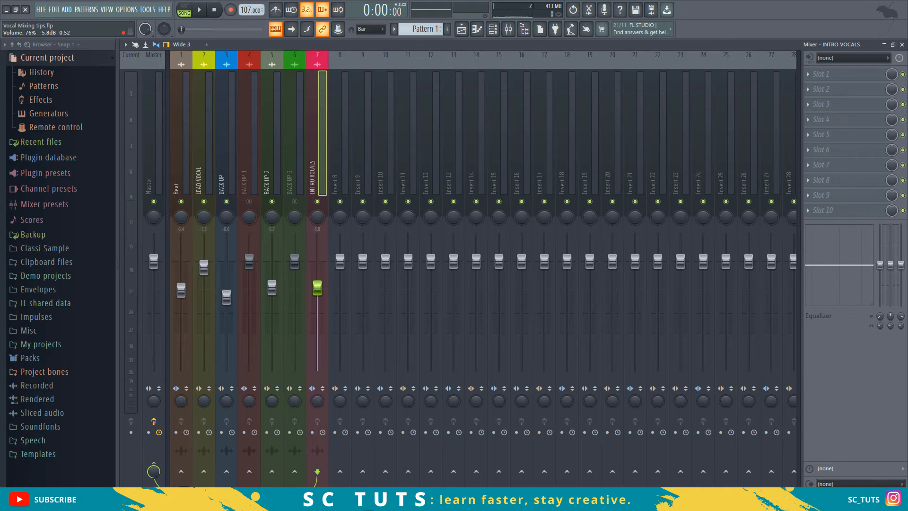
key("space")
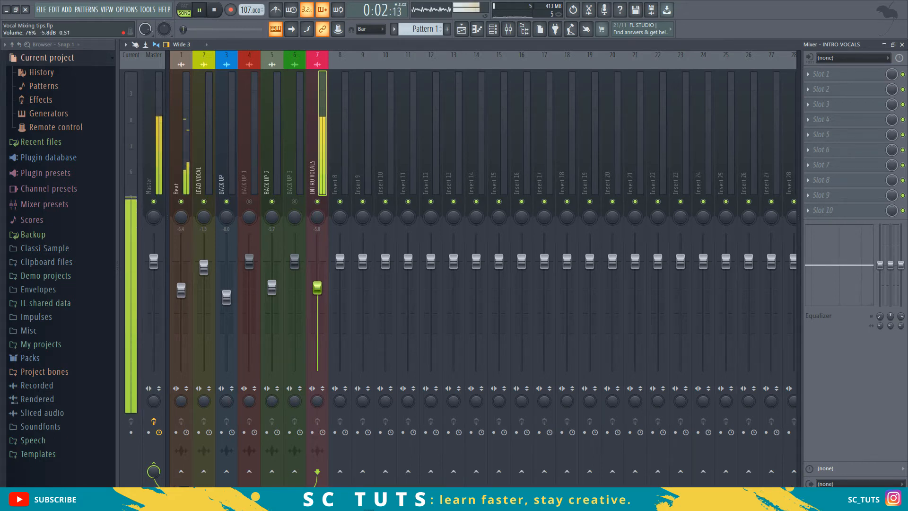
left_click_drag(317, 287, 318, 287)
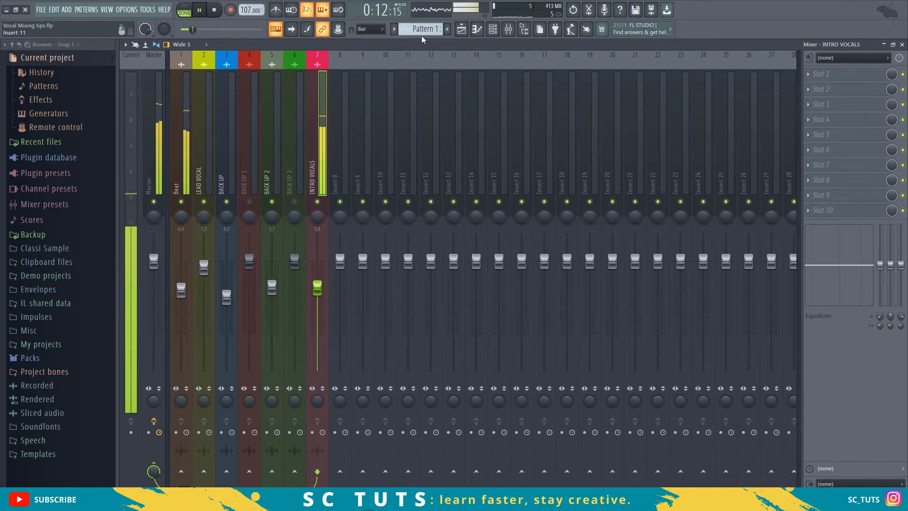
Start playback at about bar 21 and unmute the BACK UP 1 mixer track.
key("F5")
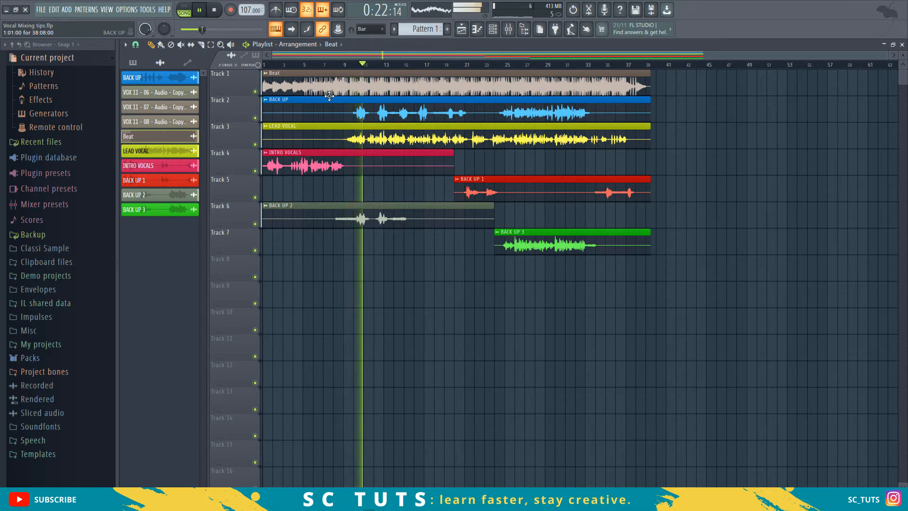
key("space")
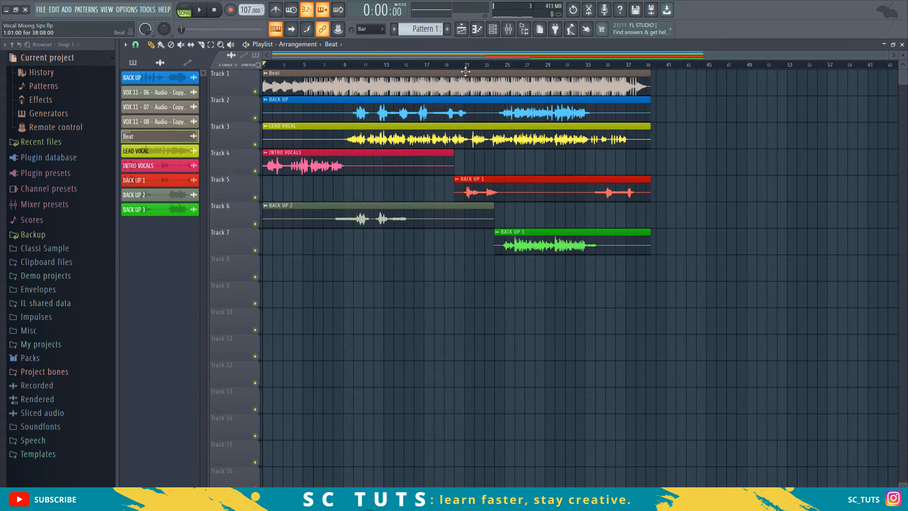
left_click(466, 66)
key("space")
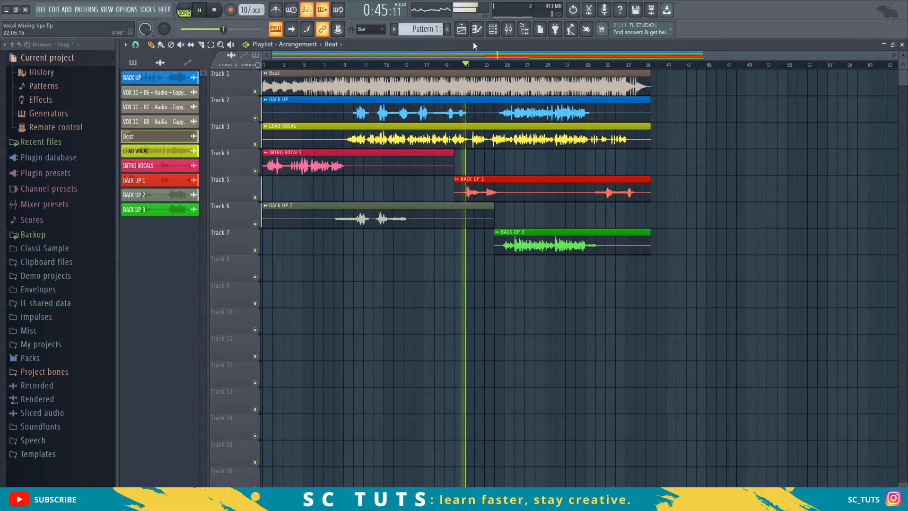
left_click(508, 29)
key("space")
key("space")
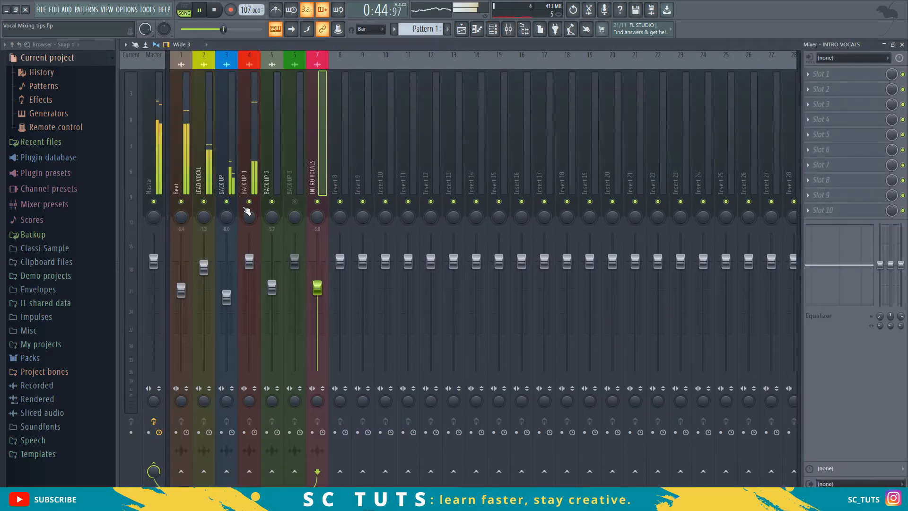
Lower the BACK UP 1 mixer track's volume to about -5.4 dB during playback.
left_click_drag(250, 260, 249, 285)
key("space")
key("space")
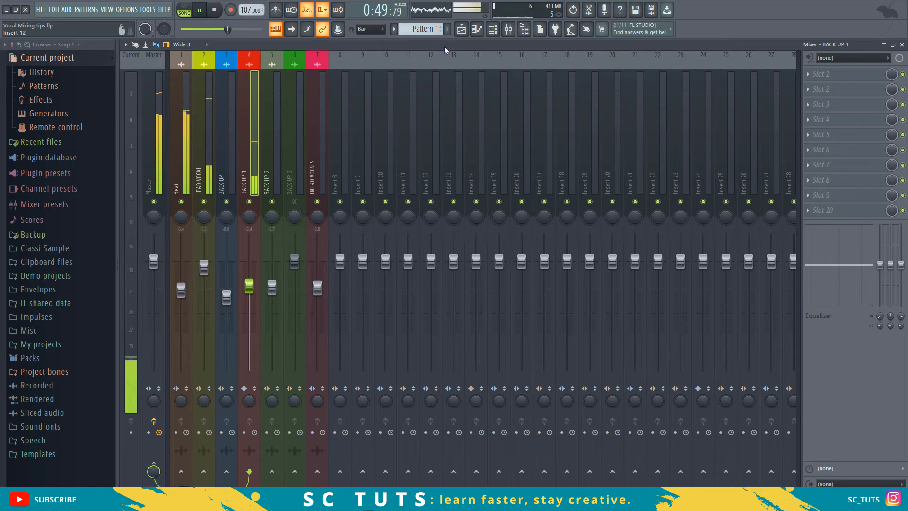
Open the BACK UP 3 clip's channel settings and unmute the BACK UP 3 mixer track.
left_click(462, 33)
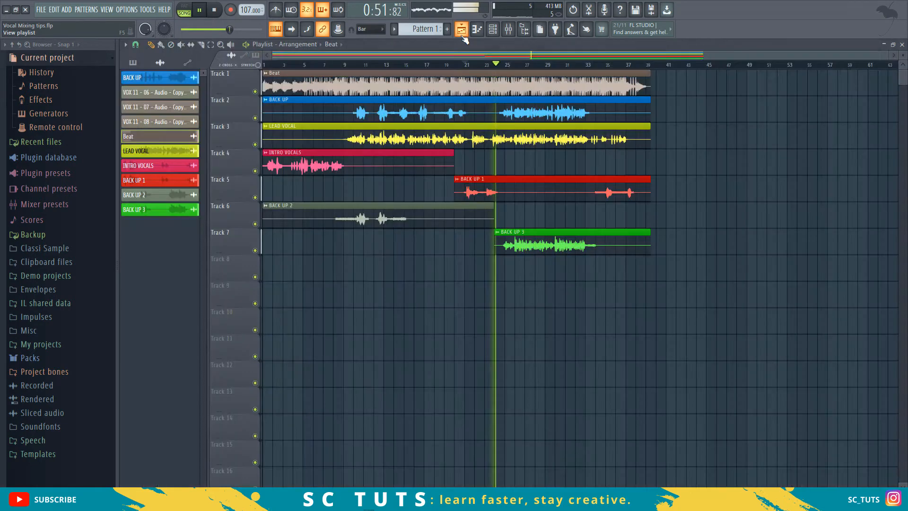
double_click(544, 235)
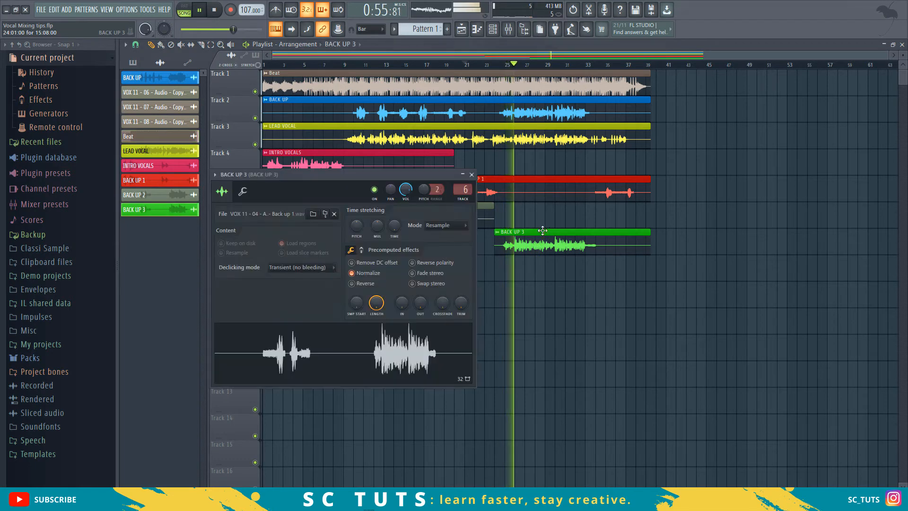
left_click(509, 30)
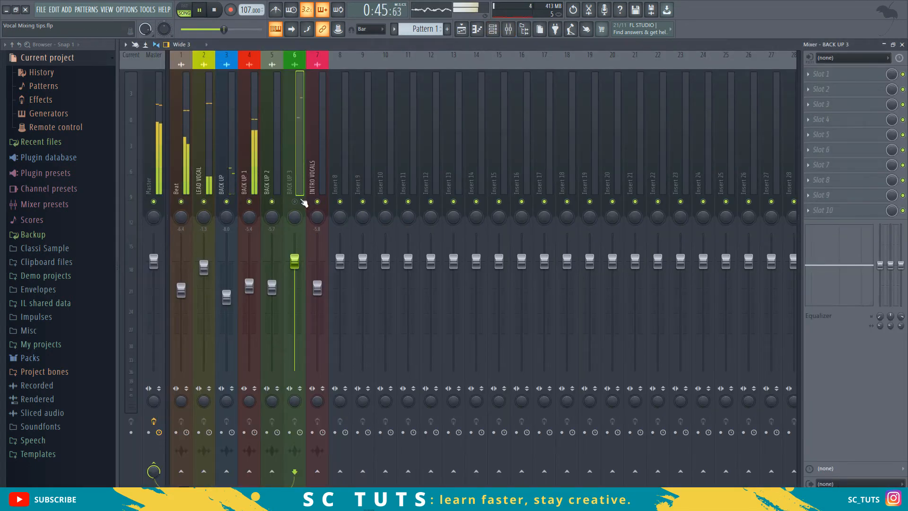
left_click(299, 200)
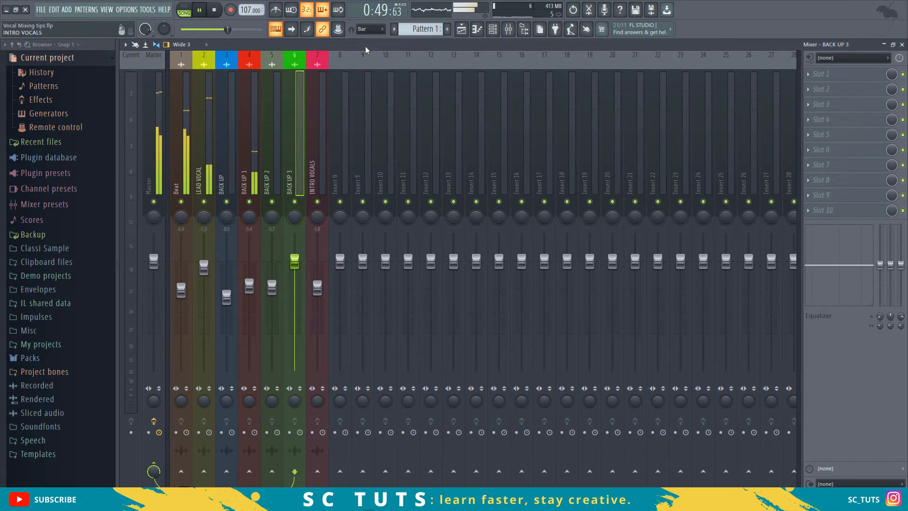
Play from bar 25 and lower the BACK UP 3 mixer track's volume to about -9.6 dB.
left_click(462, 29)
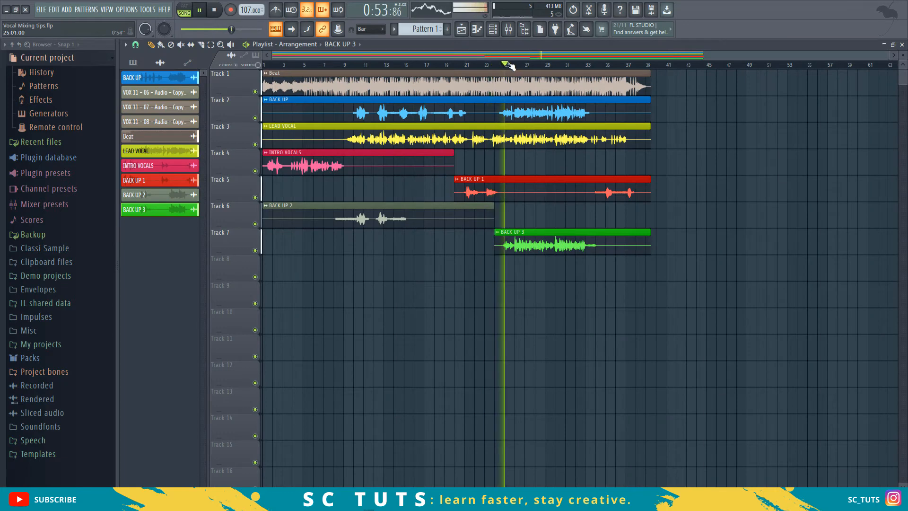
left_click(508, 29)
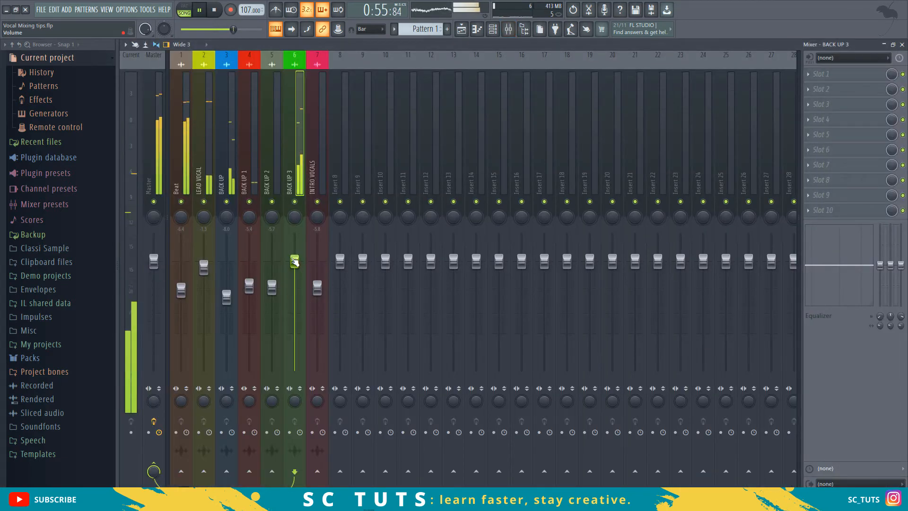
left_click_drag(301, 273, 295, 304)
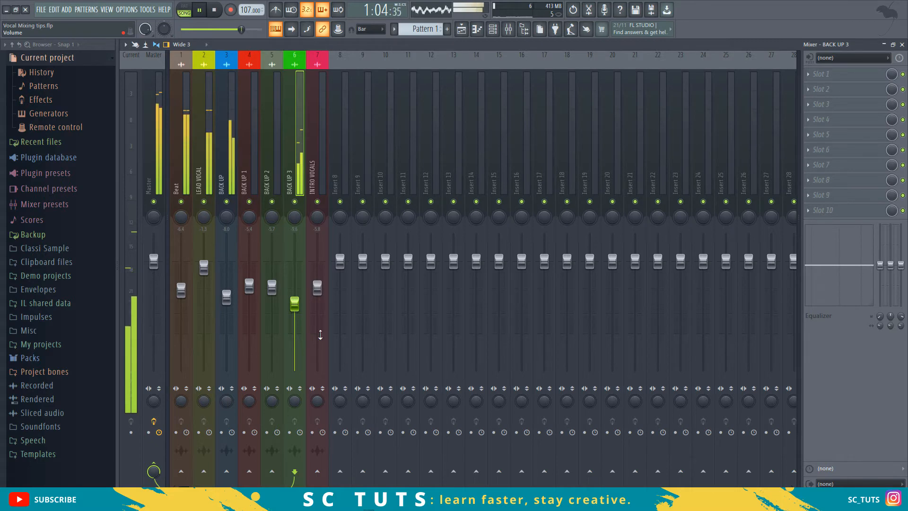
key("space")
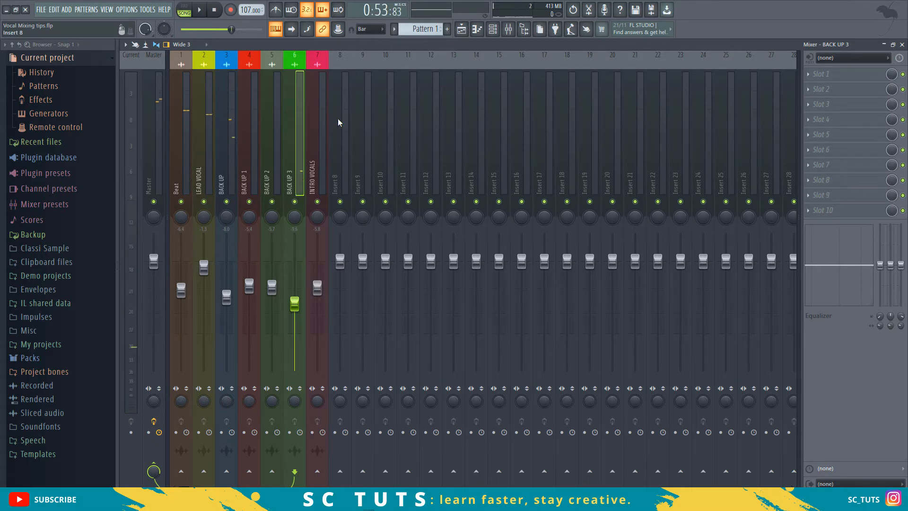
Play the song from the beginning and from about bar 8 to check the balance between the vocals and the beat.
double_click(463, 38)
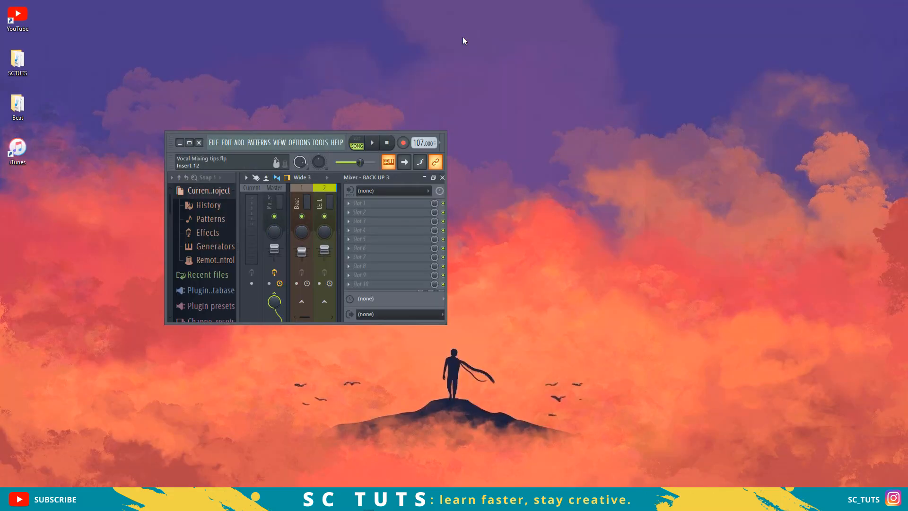
left_click(189, 143)
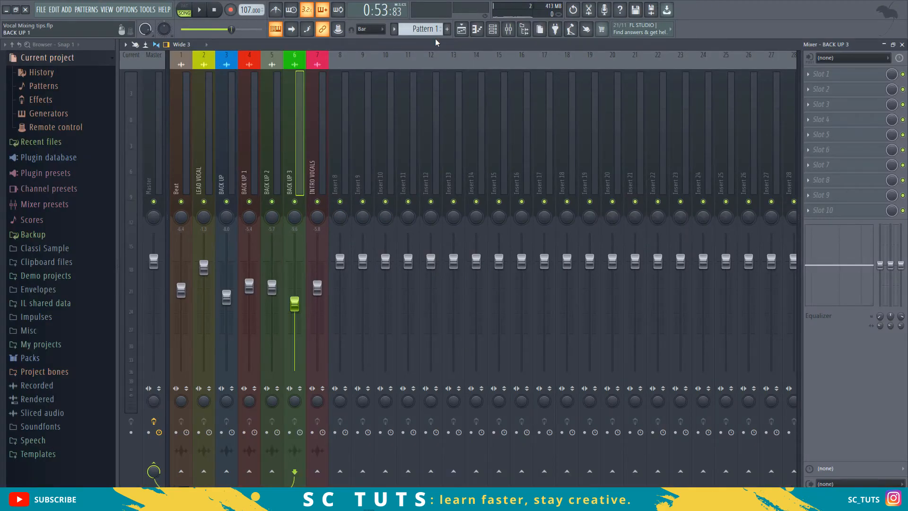
left_click(462, 32)
left_click(264, 66)
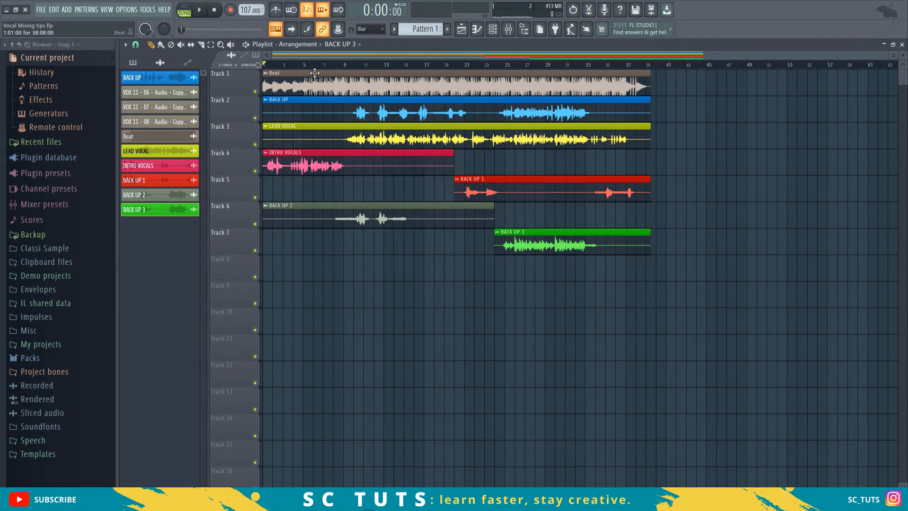
key("space")
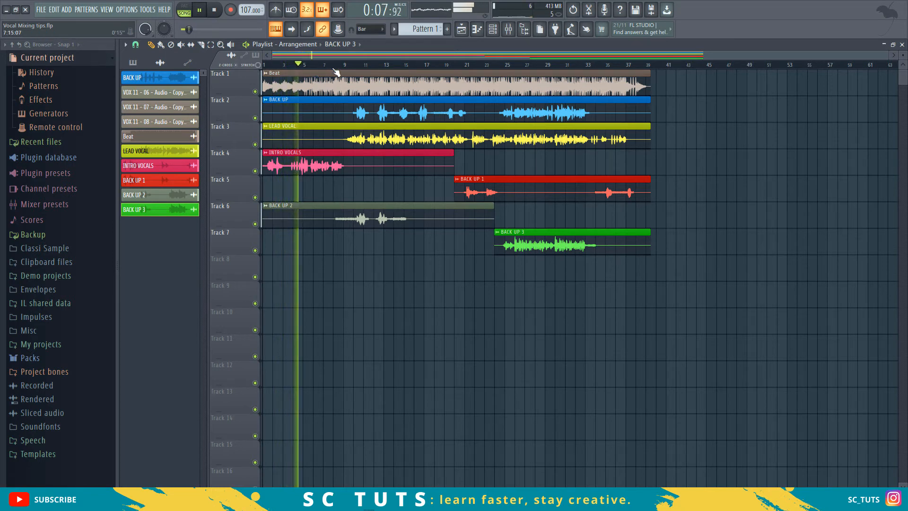
left_click(336, 67)
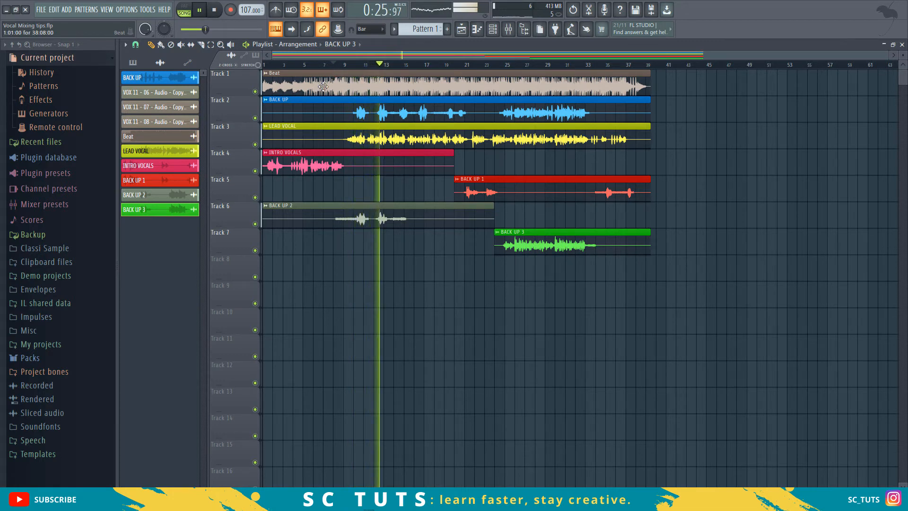
key("space")
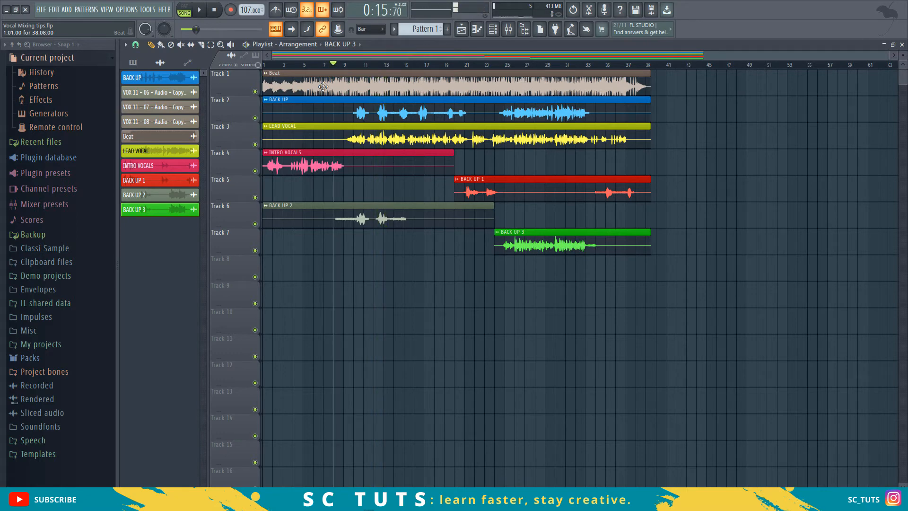
left_click(508, 30)
Solo the LEAD VOCAL playlist track, listen to it for noise, and move the playback start to bar 9.
left_click(463, 30)
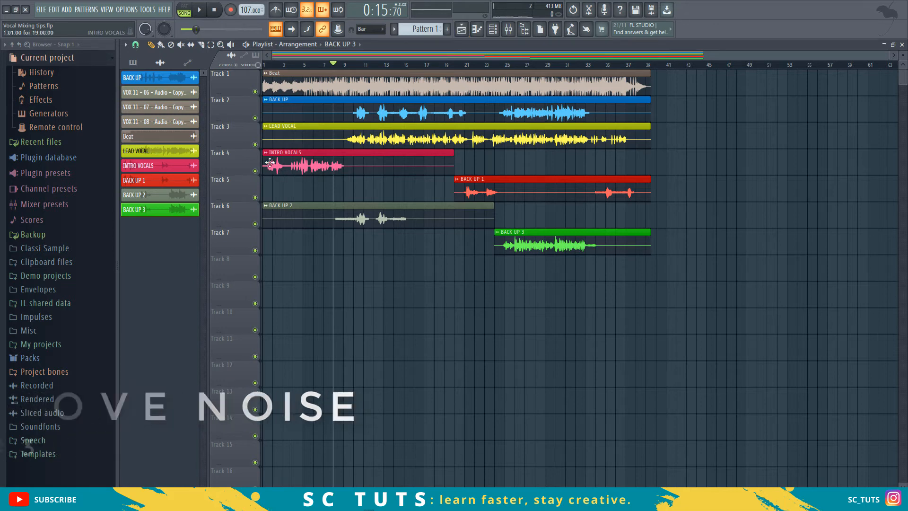
right_click(255, 144)
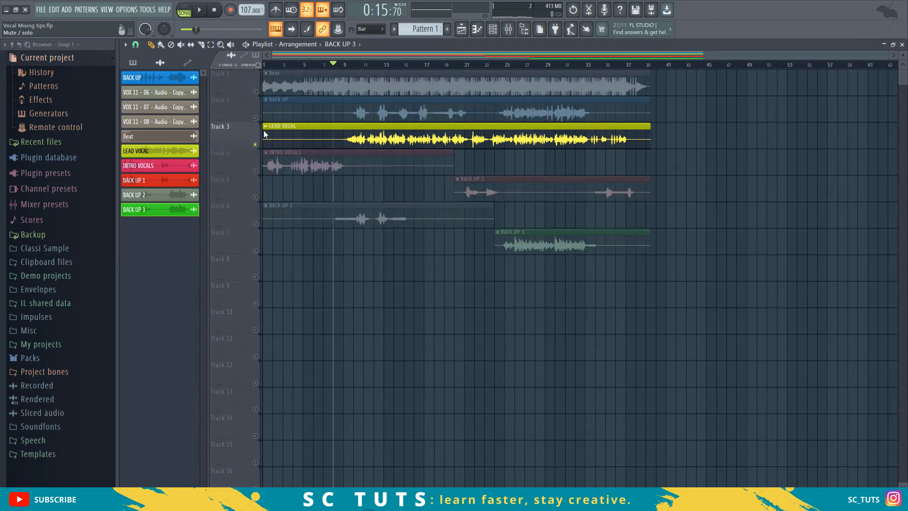
key("space")
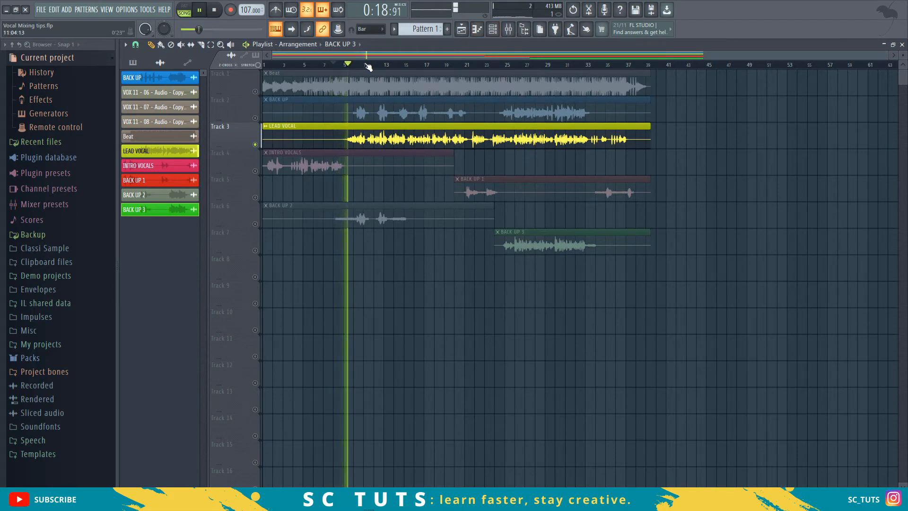
scroll(365, 66, "up", 2)
scroll(365, 66, "up", 3)
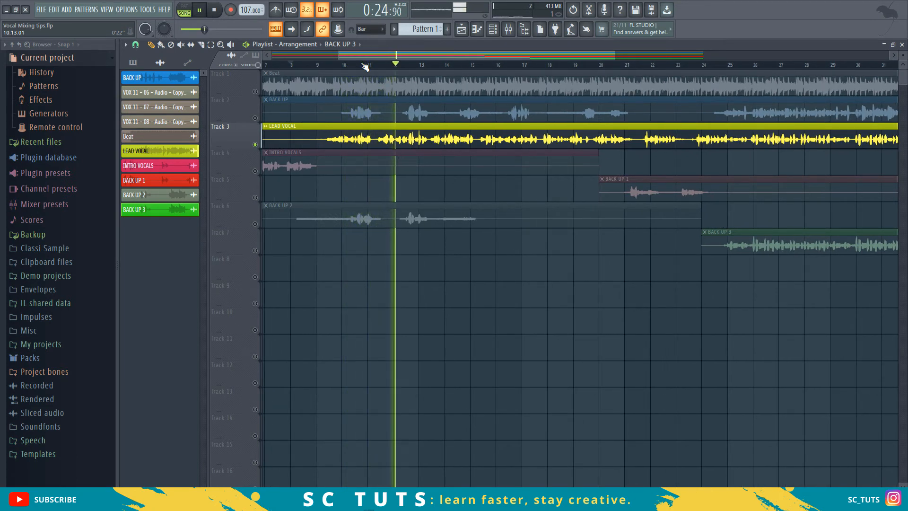
key("space")
left_click(335, 69)
Load RX 7 Voice De-noise into the first effect slot of the LEAD VOCAL mixer track.
left_click(507, 32)
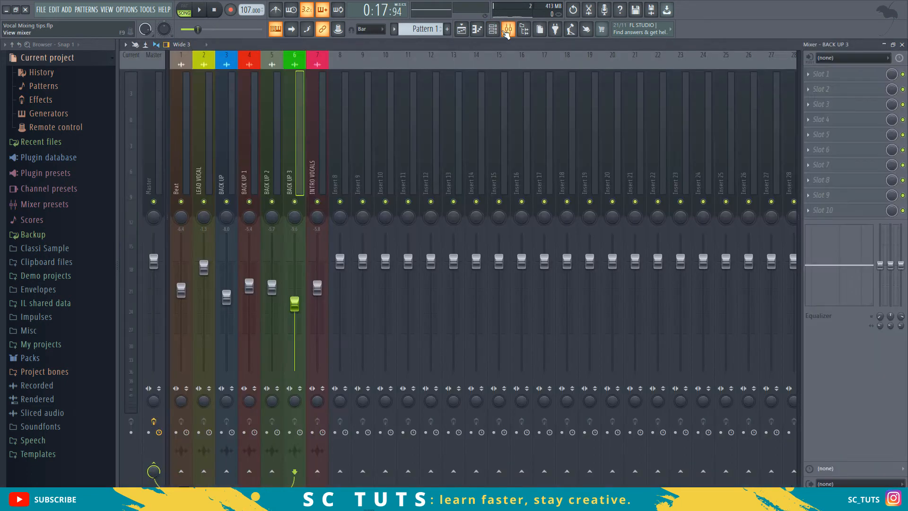
left_click(198, 177)
key("space")
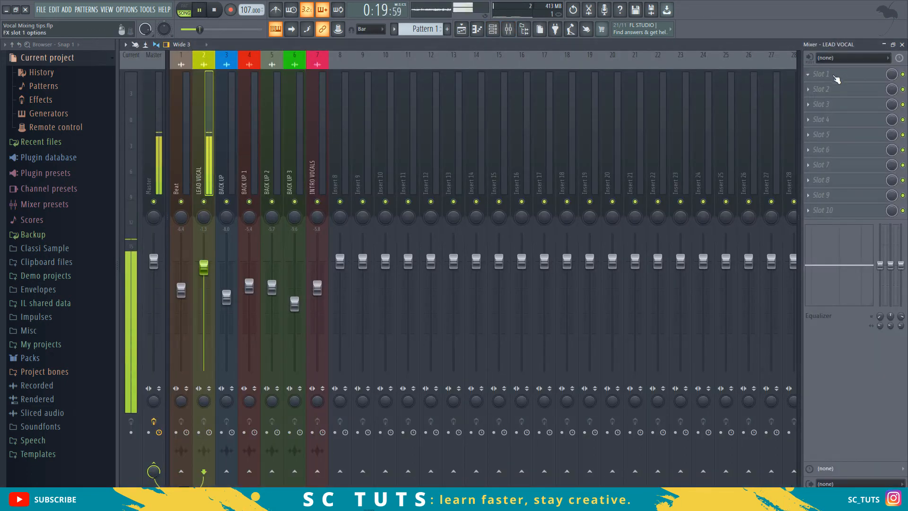
key("space")
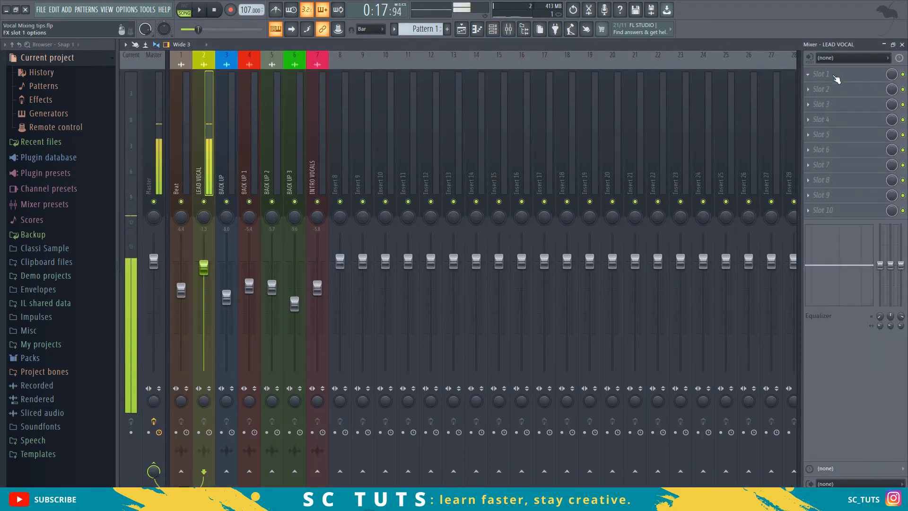
left_click(810, 75)
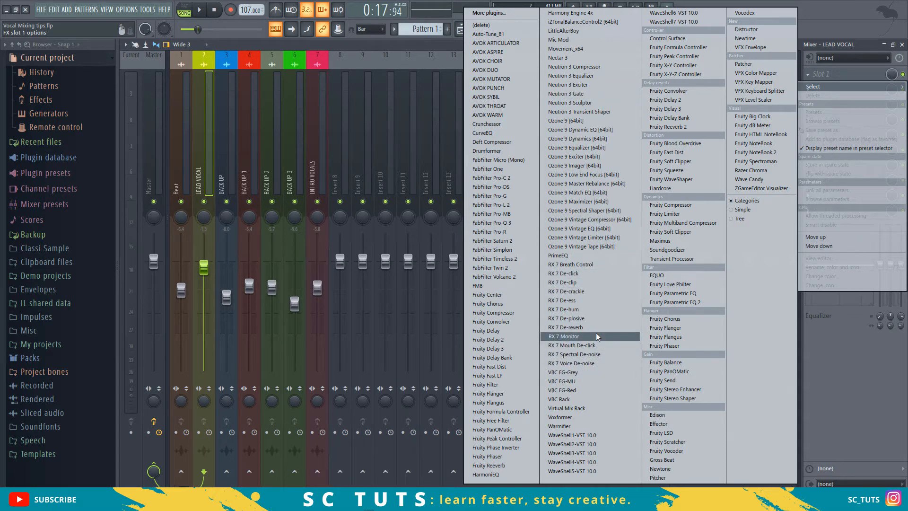
left_click(577, 362)
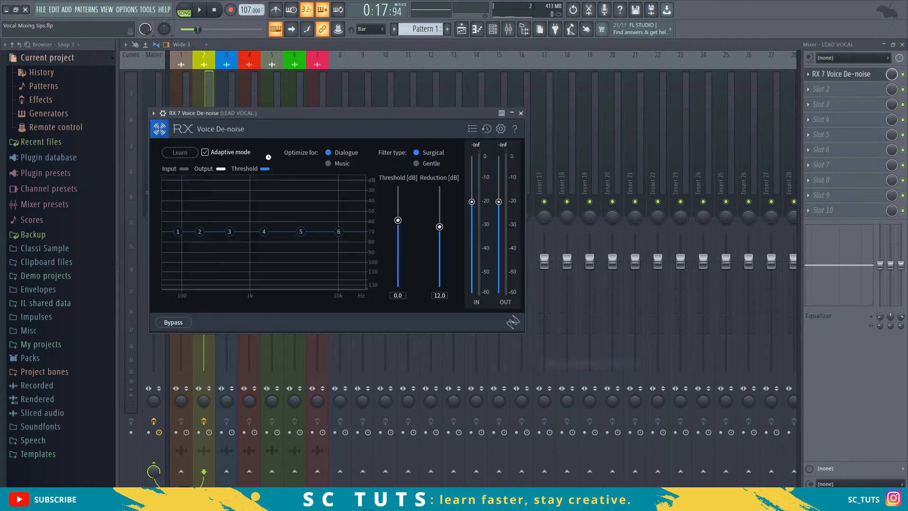
left_click_drag(273, 115, 379, 92)
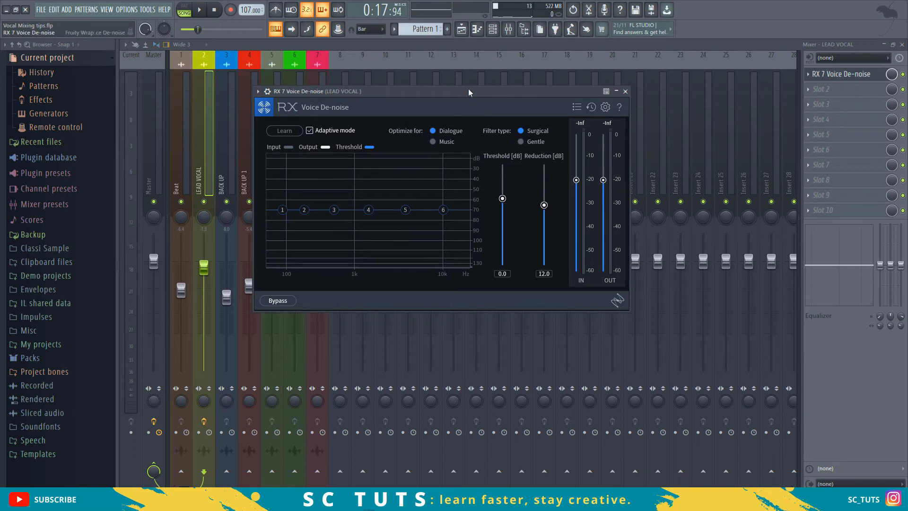
Play the lead vocal with RX 7 Voice De-noise enabled and disabled to compare the noise, leaving the effect enabled.
key("space")
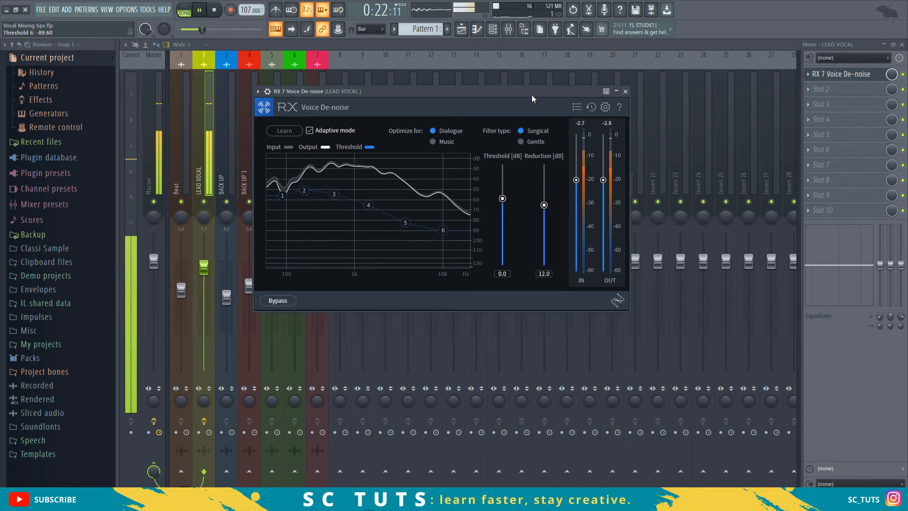
key("space")
left_click(903, 74)
key("space")
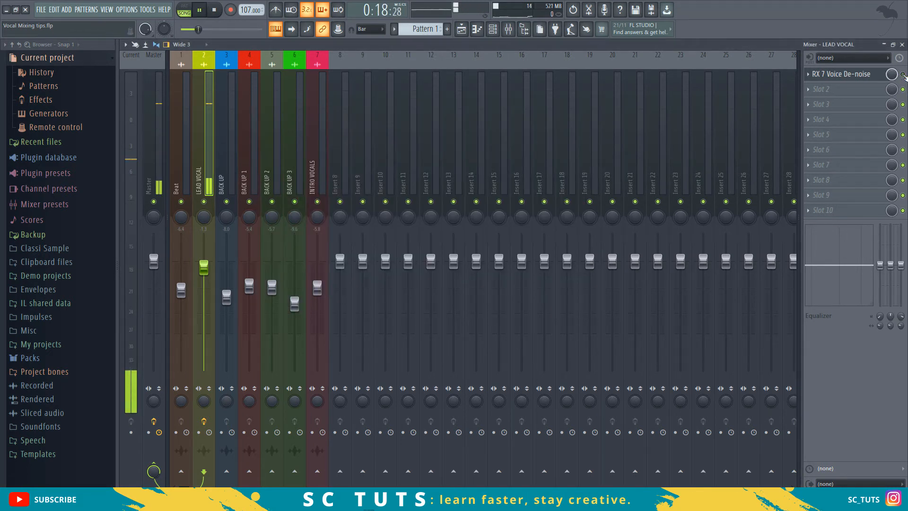
key("space")
key("space")
key("space")
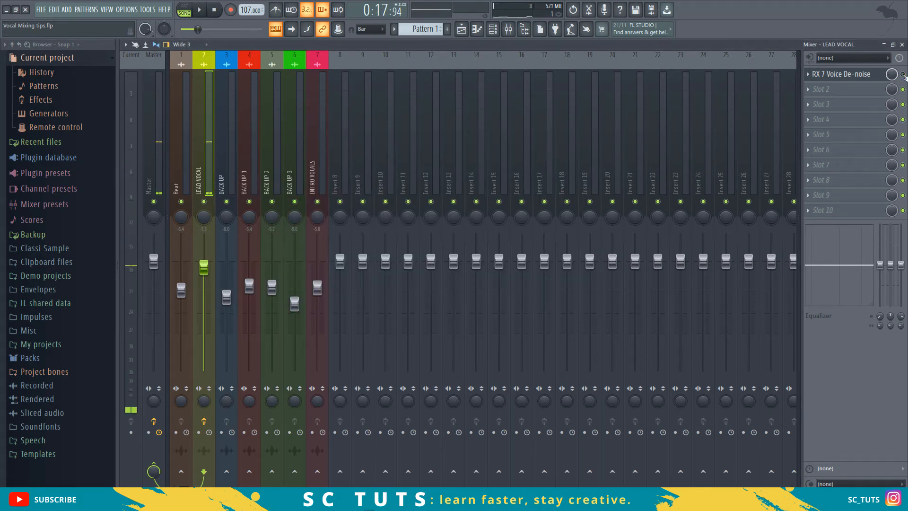
key("space")
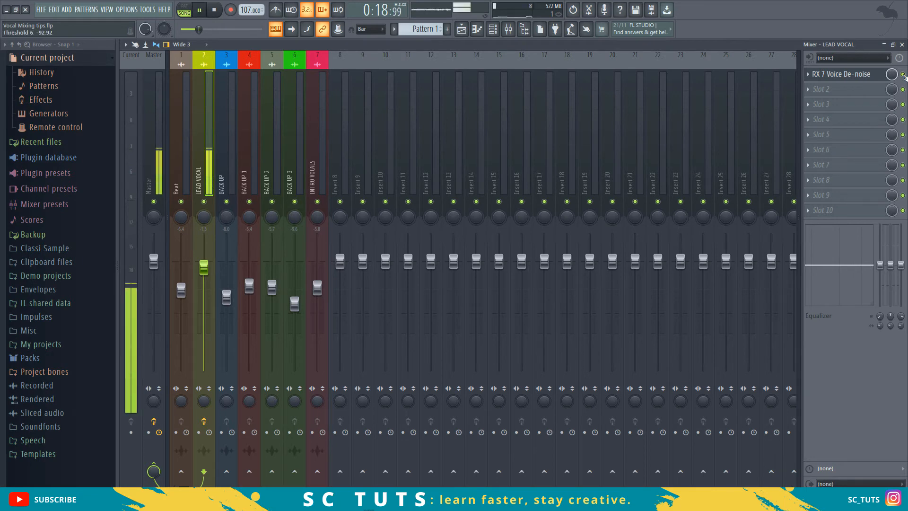
key("space")
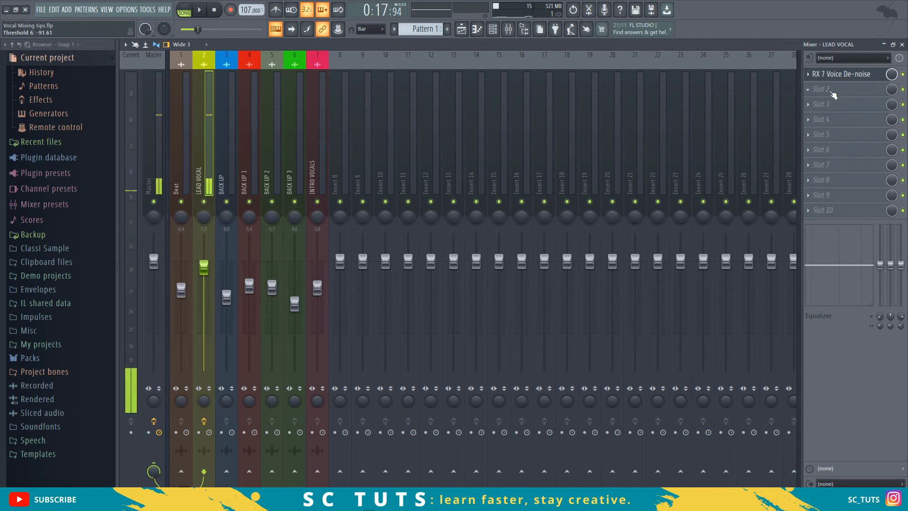
Load RX 7 De-hum into the second effect slot of the LEAD VOCAL mixer track.
left_click(872, 90)
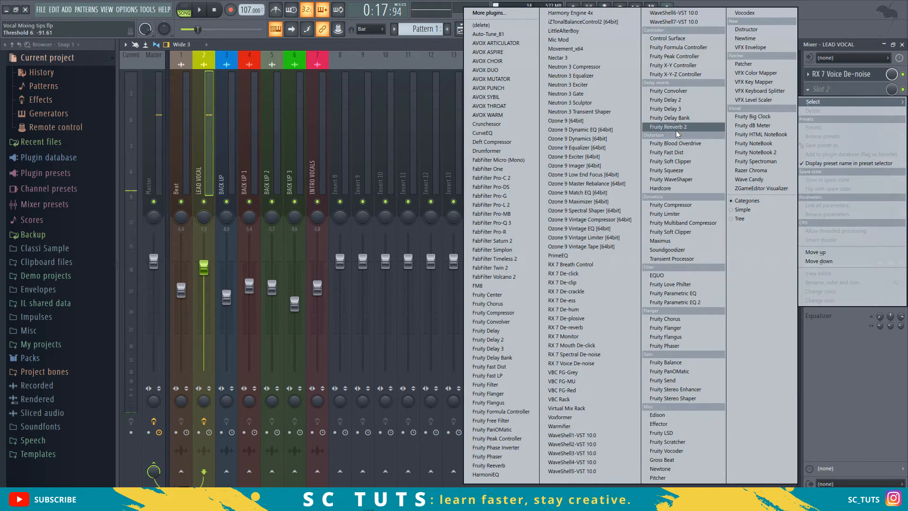
left_click(581, 310)
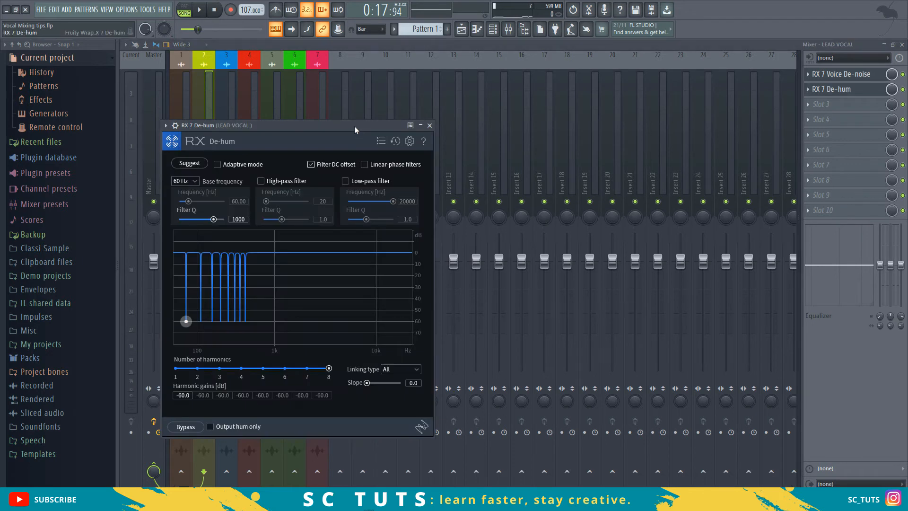
left_click_drag(353, 125, 385, 120)
Play the lead vocal with RX 7 De-hum enabled and disabled to compare the hum, leaving the effect enabled.
key("space")
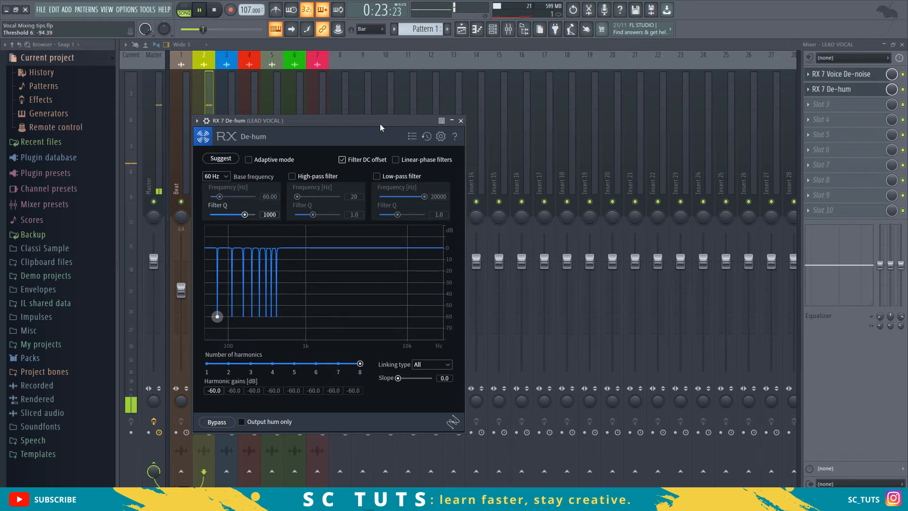
key("space")
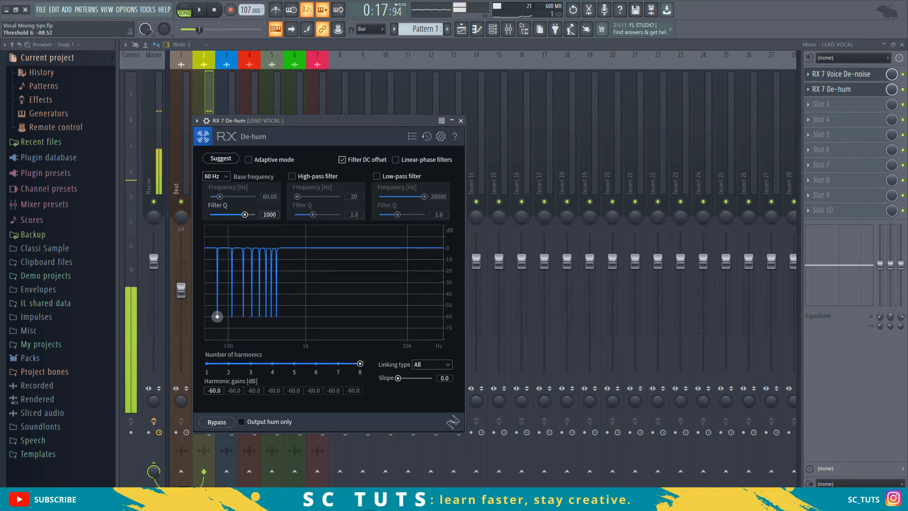
left_click(903, 89)
key("space")
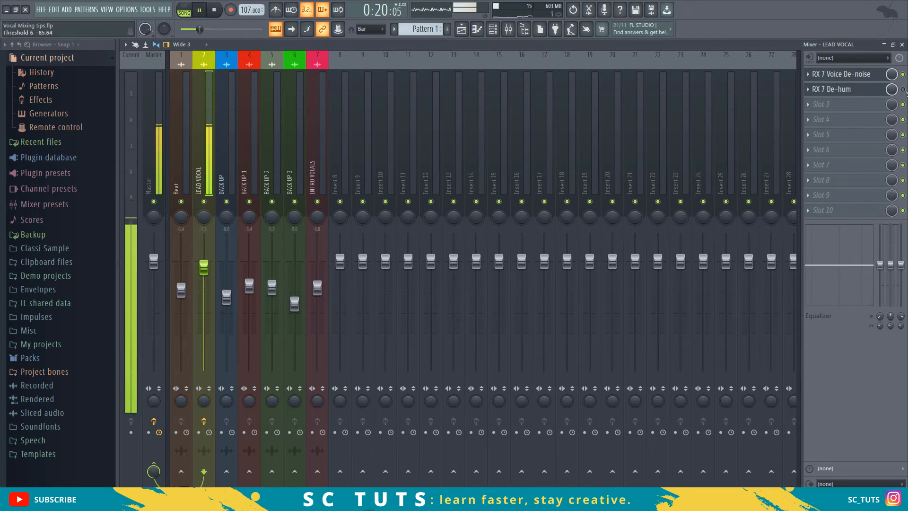
key("space")
key("space")
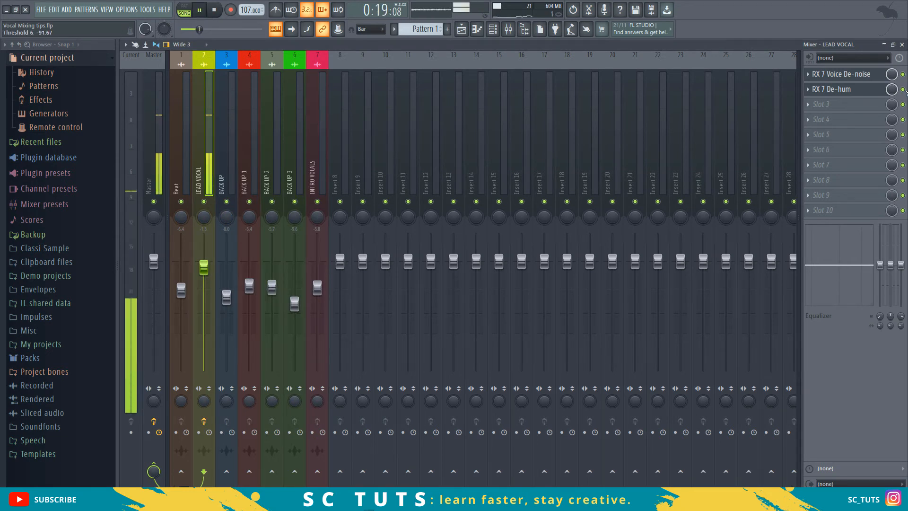
key("space")
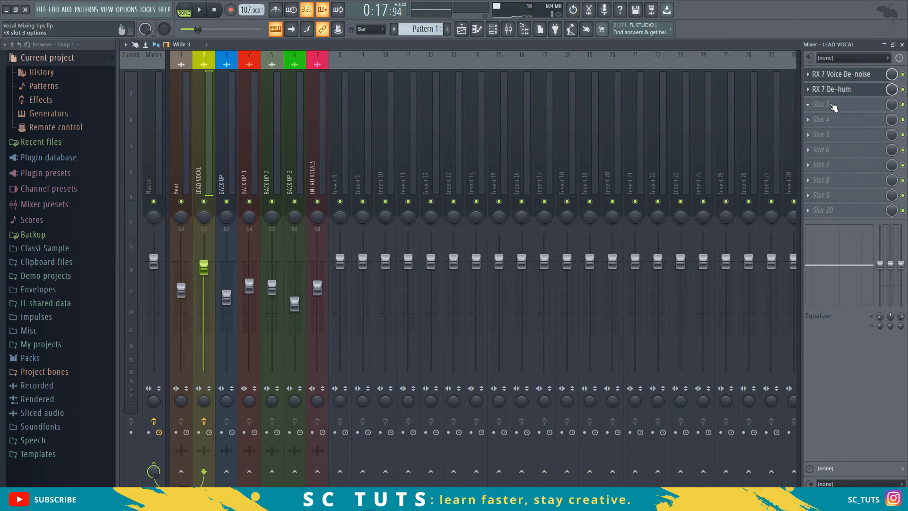
Load RX 7 Breath Control into the third LEAD VOCAL slot and set target level -91.5 dBFS and sensitivity 84.9 while checking playback.
left_click(831, 105)
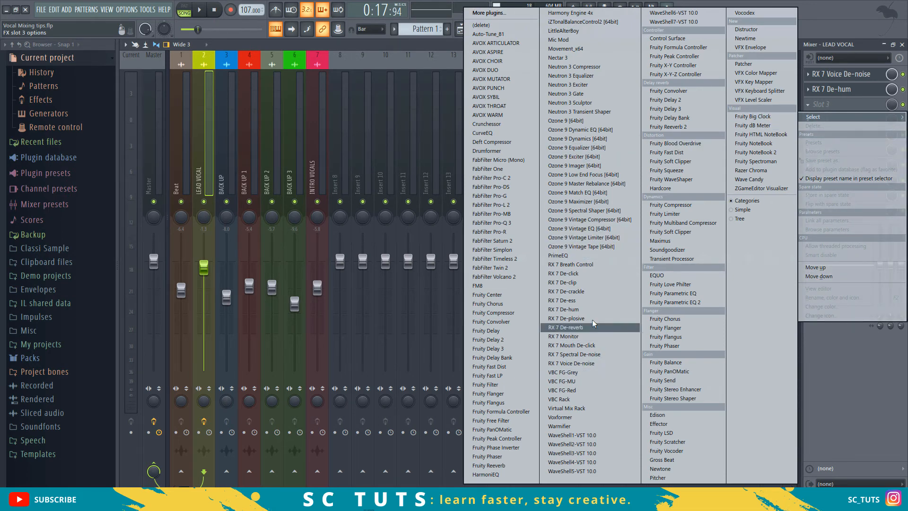
left_click(595, 267)
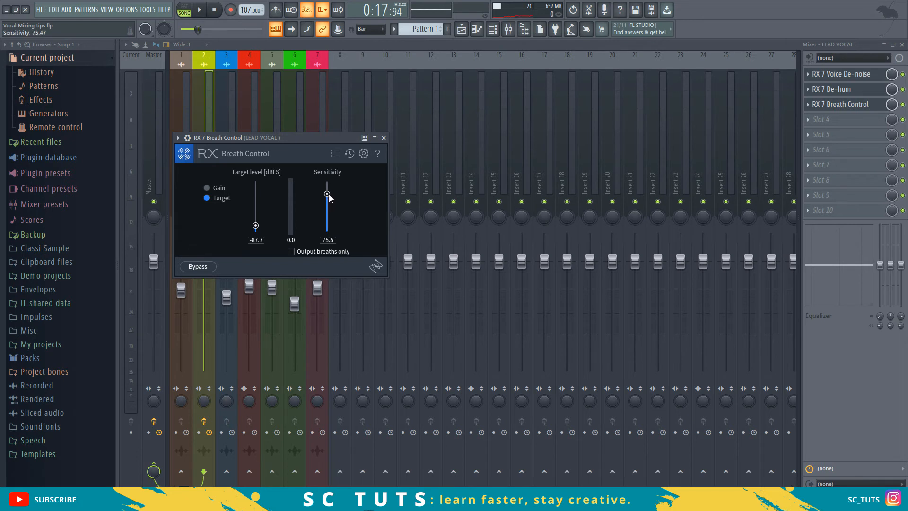
left_click_drag(330, 194, 331, 191)
key("space")
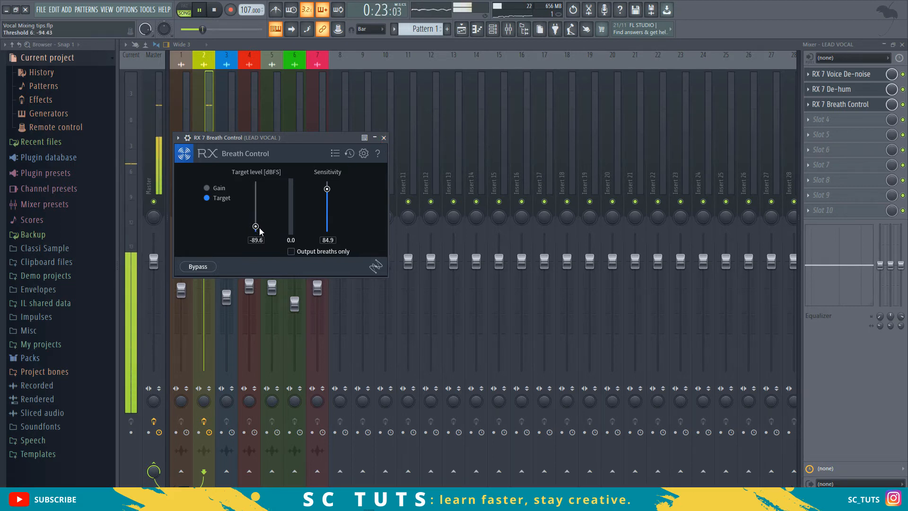
left_click_drag(259, 229, 258, 230)
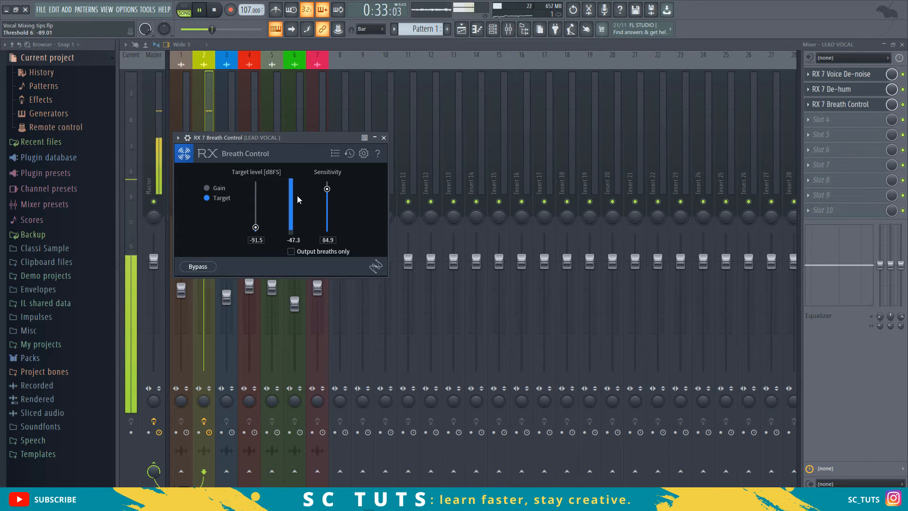
key("space")
left_click(384, 137)
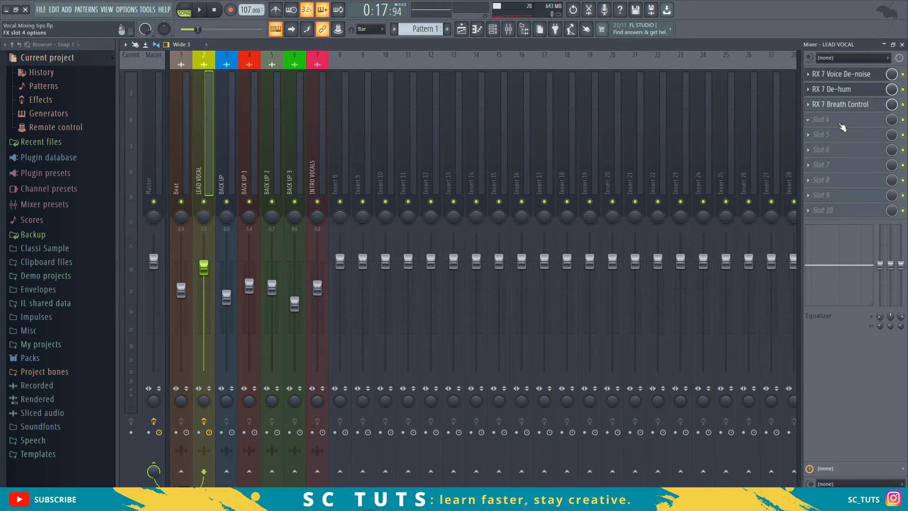
Load RX 7 Mouth De-click into the fourth LEAD VOCAL effect slot at its default settings and listen to the vocal.
left_click(841, 125)
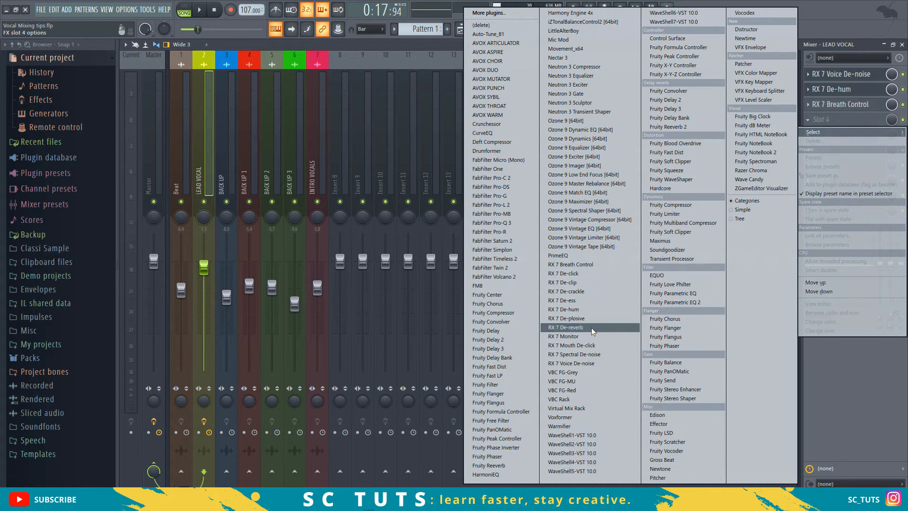
left_click(585, 345)
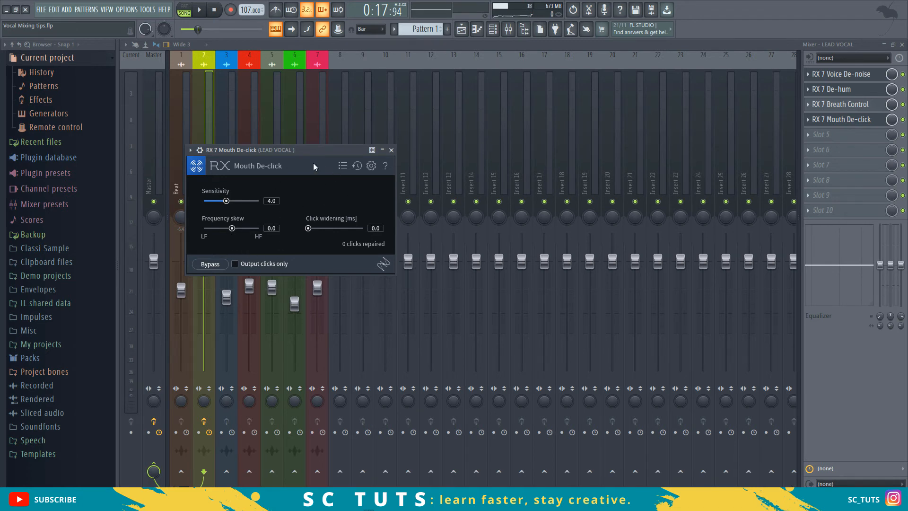
left_click_drag(316, 149, 436, 174)
key("space")
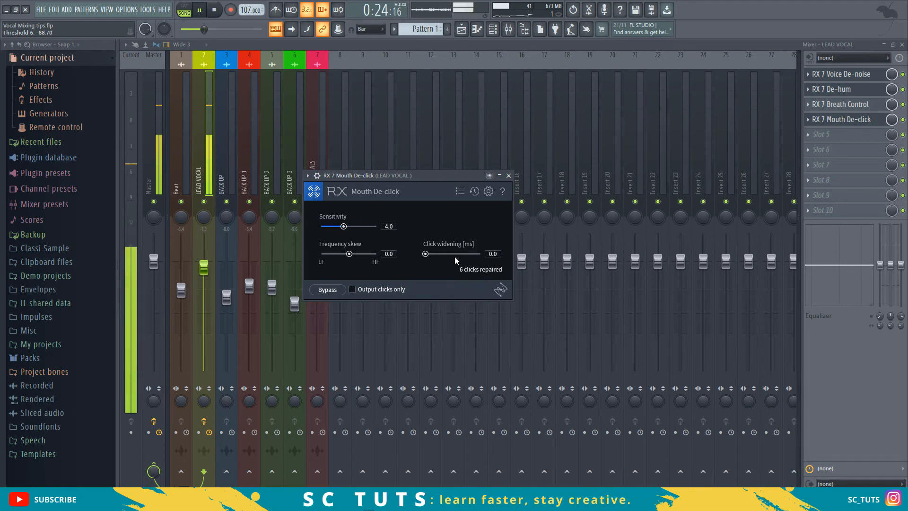
left_click(509, 176)
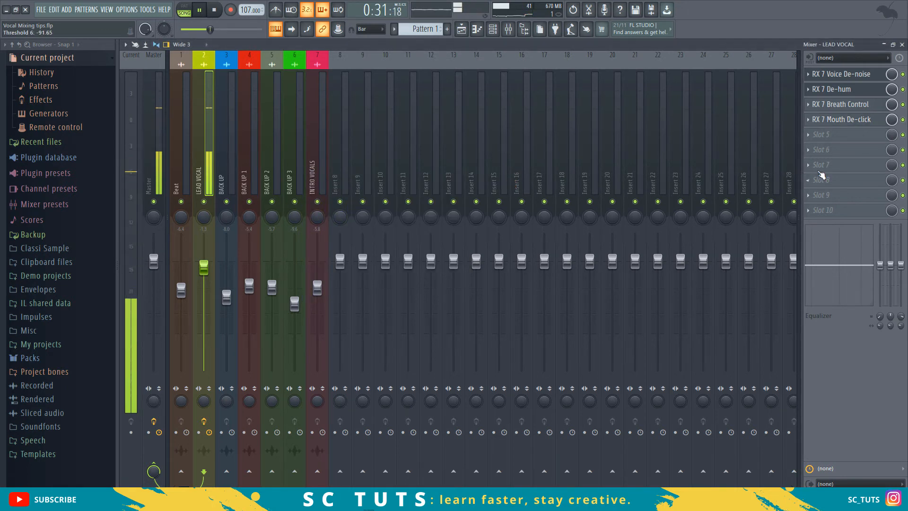
key("space")
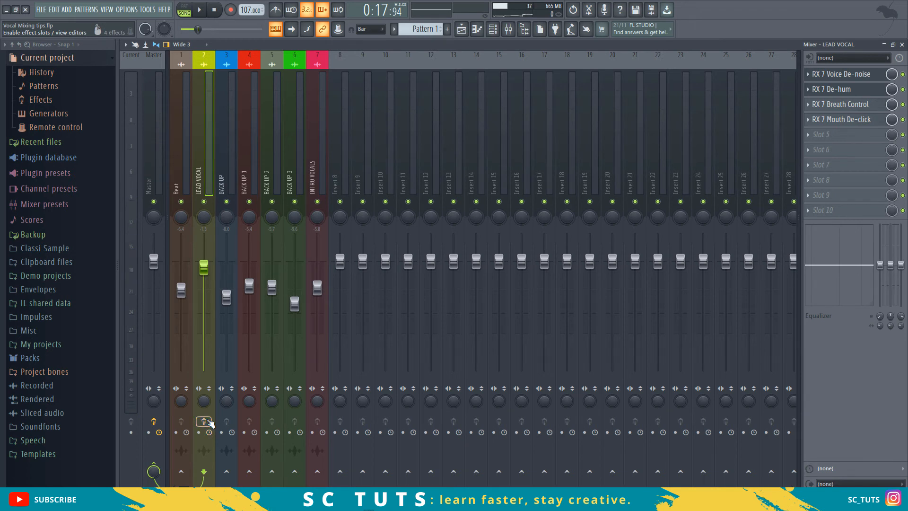
Play the lead vocal with all of its effects bypassed and then enabled to compare the cleanup, leaving them enabled.
key("space")
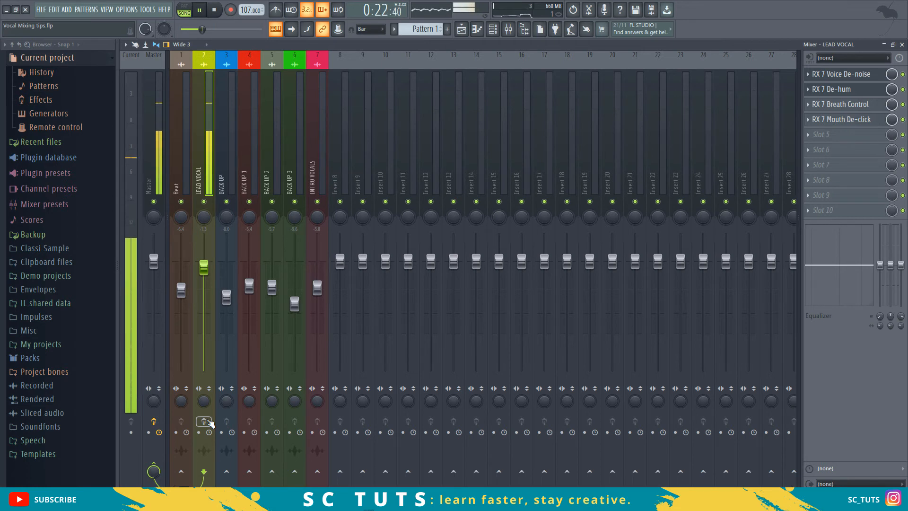
key("space")
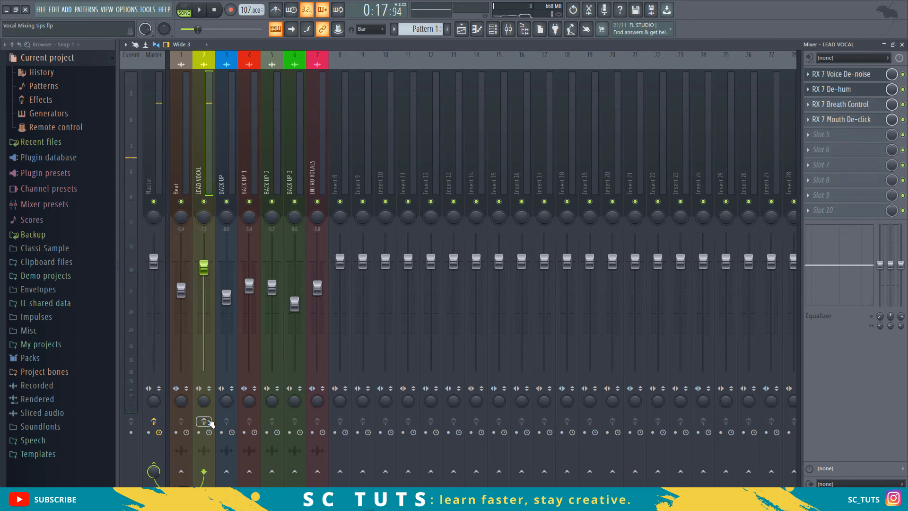
key("space")
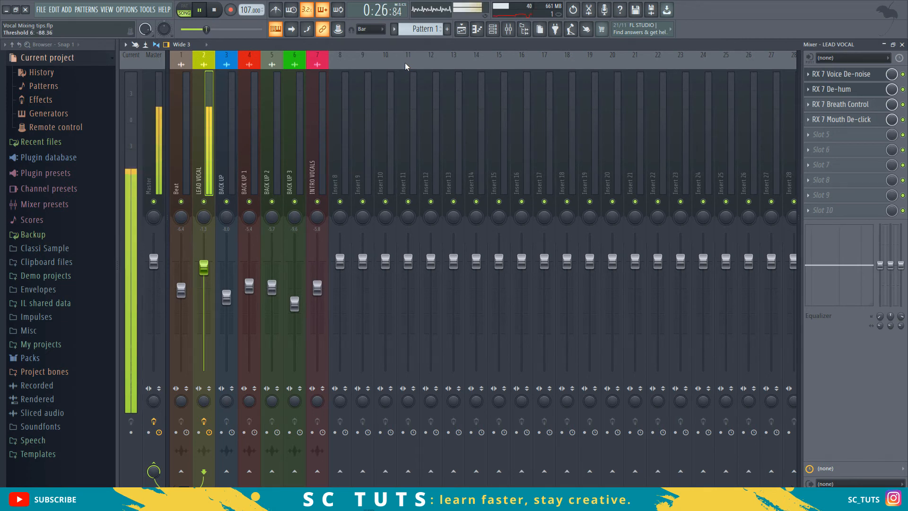
key("space")
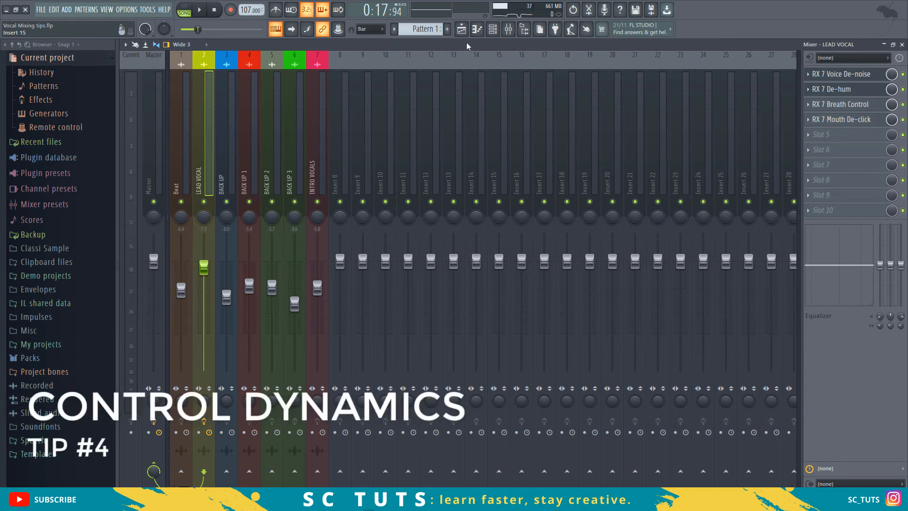
Move the playback start to bar 10 in the playlist and return to the mixer.
left_click(461, 31)
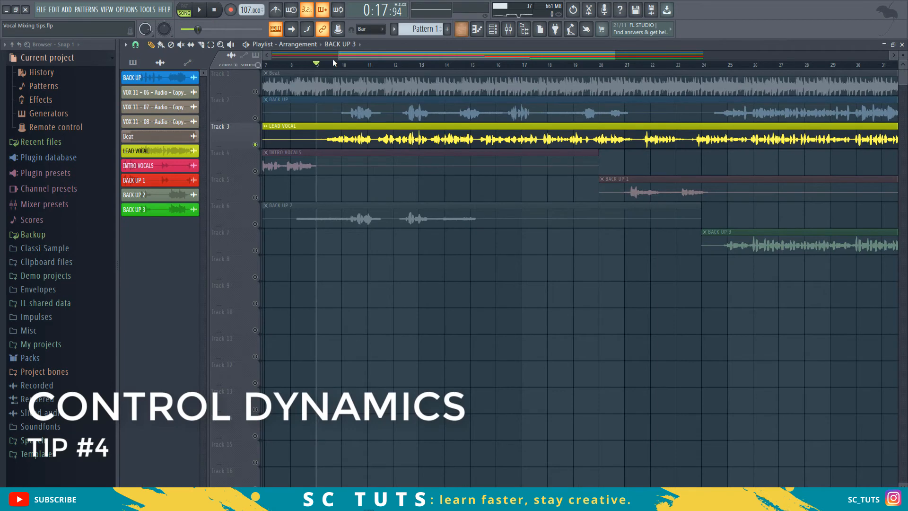
scroll(318, 66, "down", 2)
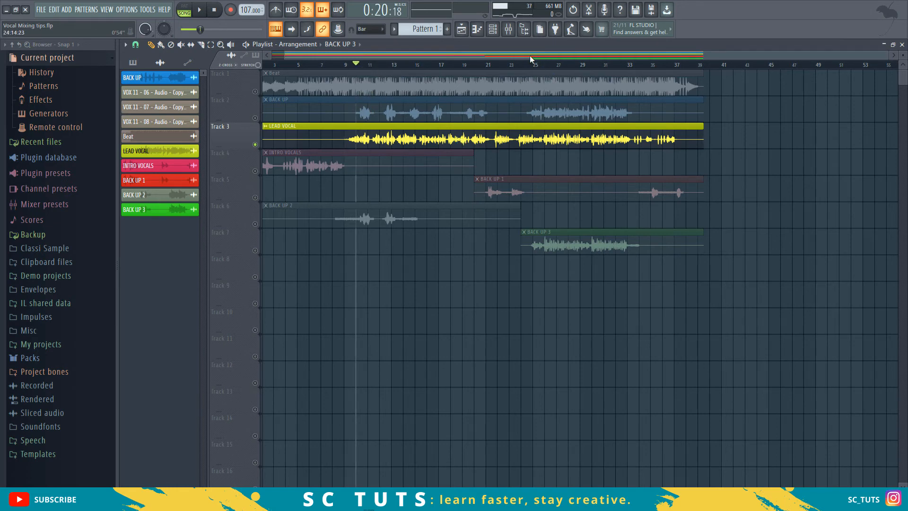
left_click(508, 29)
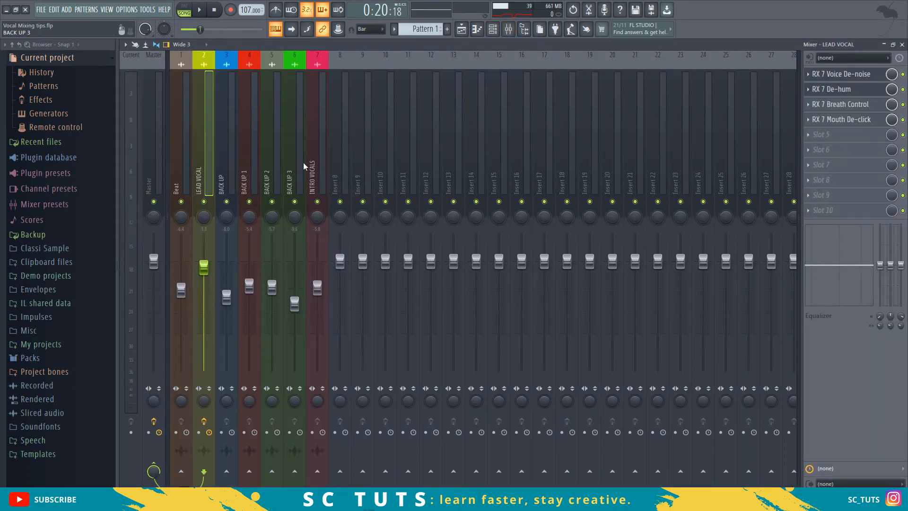
Load Fruity Compressor into the fifth LEAD VOCAL effect slot and look through its preset list without choosing one.
left_click(828, 135)
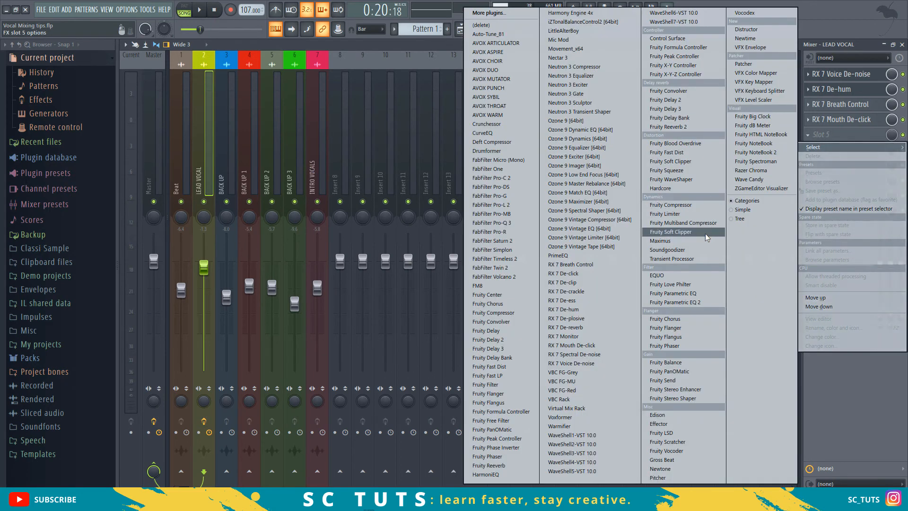
left_click(677, 207)
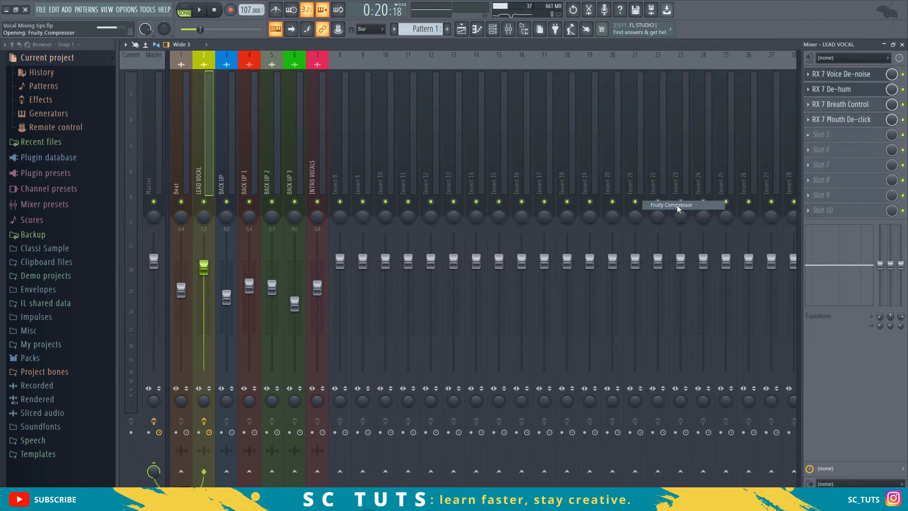
left_click_drag(386, 176, 452, 189)
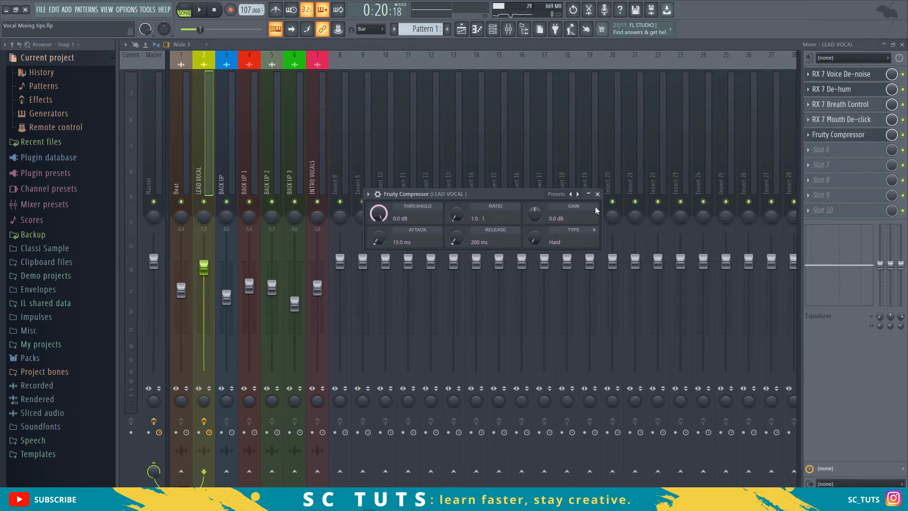
right_click(571, 194)
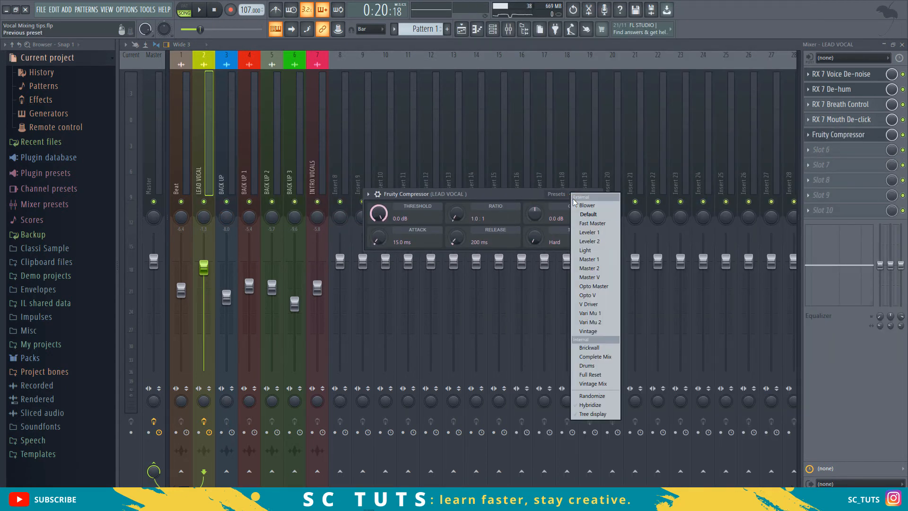
left_click(530, 202)
Set the compressor to threshold -31.2 dB, ratio 4.6:1 and attack 9.4 ms, and listen to the lead vocal.
left_click_drag(378, 214, 378, 237)
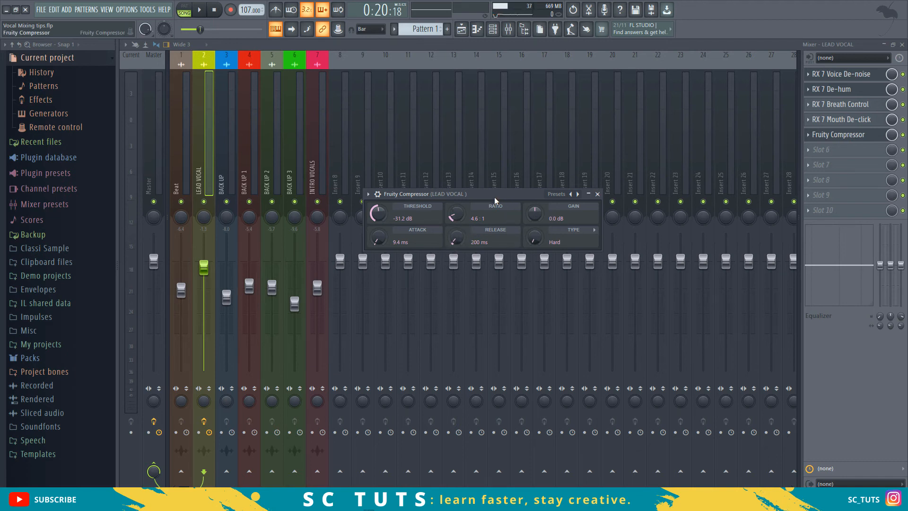
key("space")
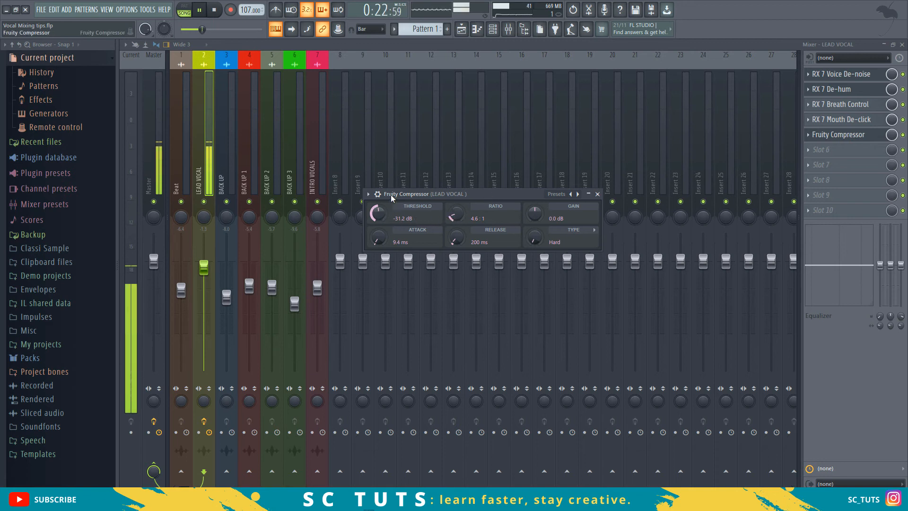
key("space")
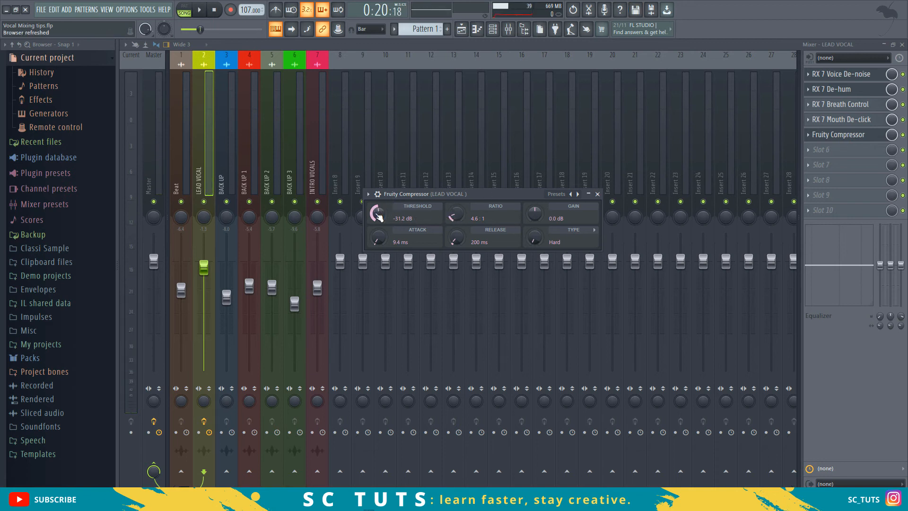
Raise the compressor's threshold to -20.3 dB and play the lead vocal to check the compression.
left_click_drag(377, 215, 377, 206)
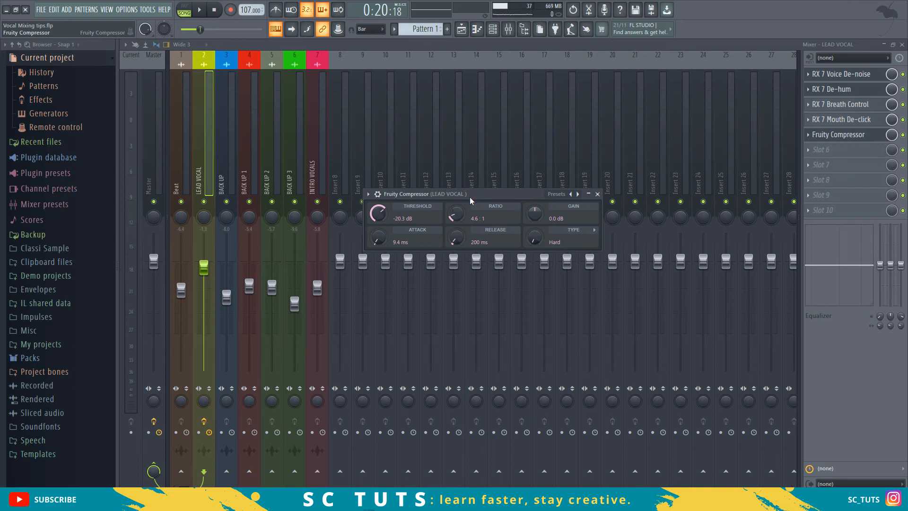
key("space")
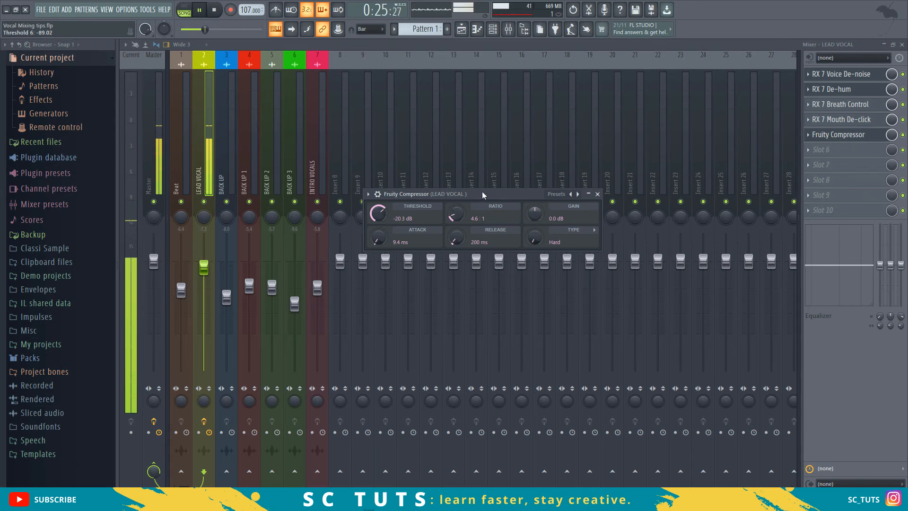
key("space")
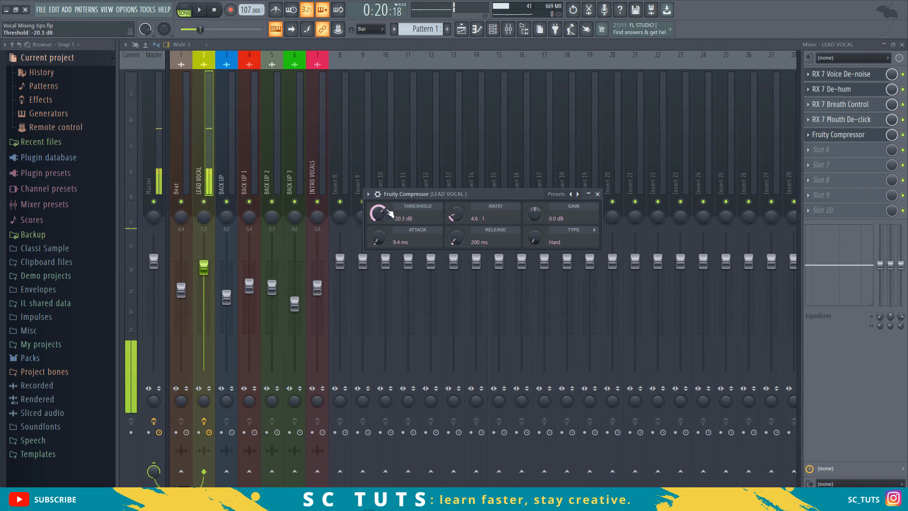
Unmute the Beat track in the playlist and play the song from the mixer to hear the lead vocal against the beat.
left_click(461, 29)
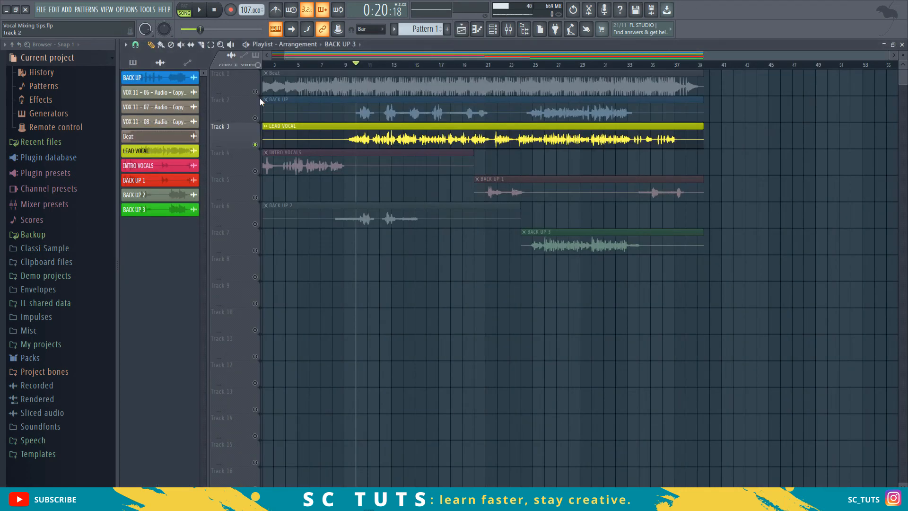
left_click(508, 29)
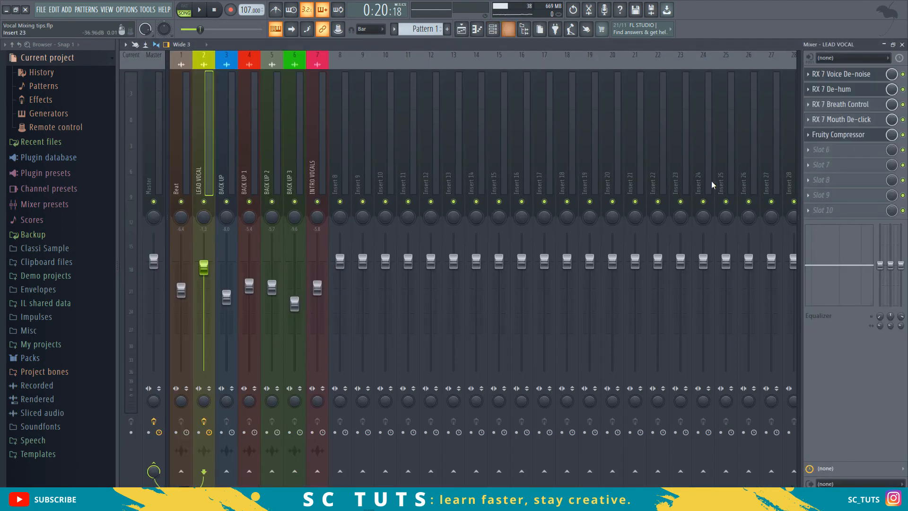
key("space")
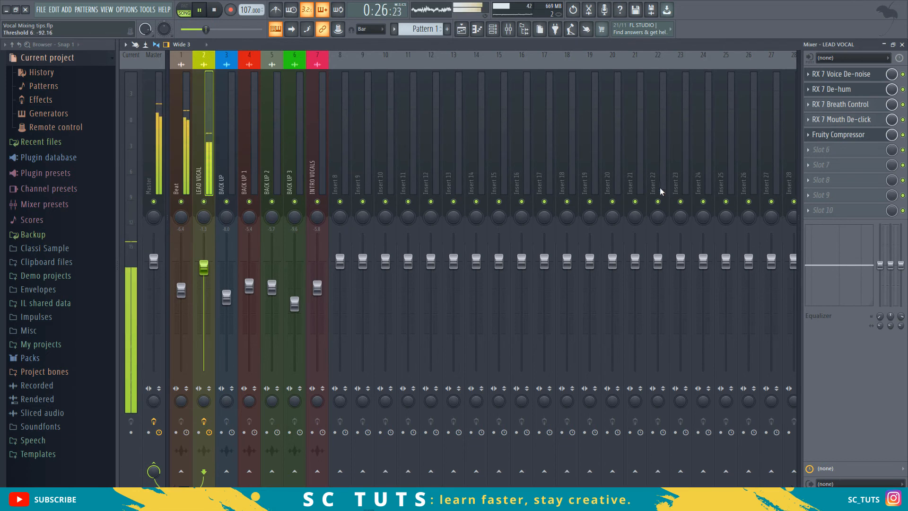
key("space")
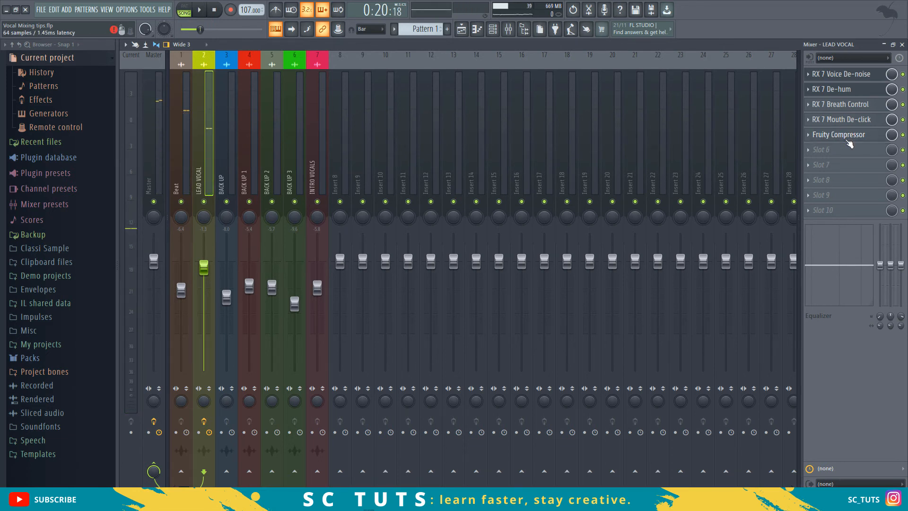
Raise the Fruity Compressor's output gain on LEAD VOCAL to 4.8 dB and start playback.
left_click(847, 136)
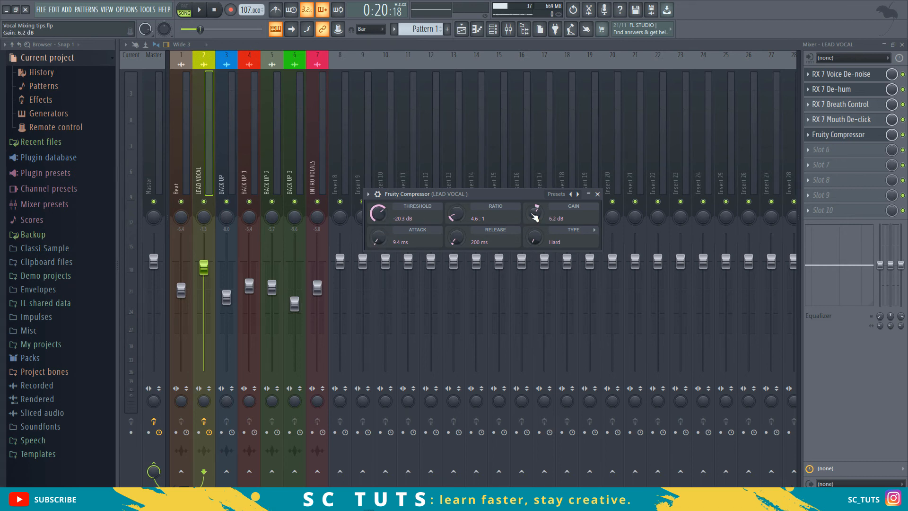
left_click_drag(534, 216, 534, 201)
key("space")
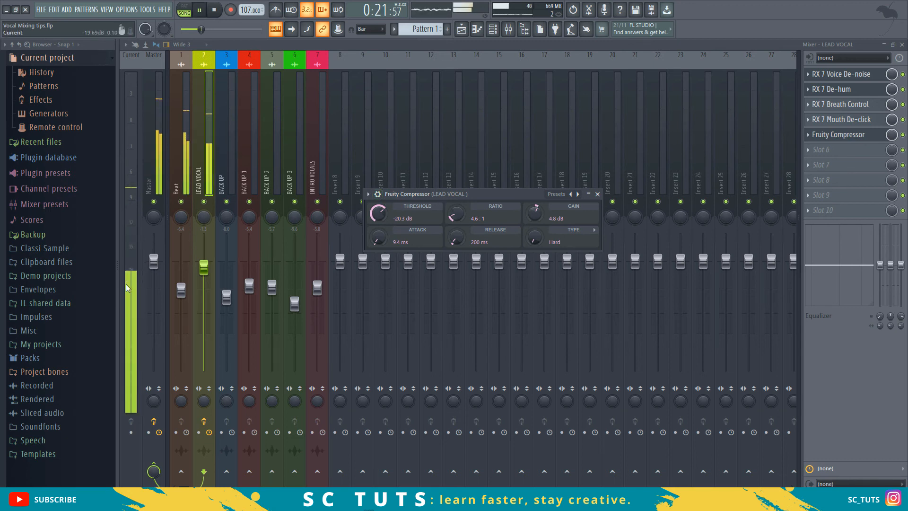
Lower the Beat track's fader slightly during playback, reselect the LEAD VOCAL track and stop the song.
left_click_drag(182, 289, 182, 301)
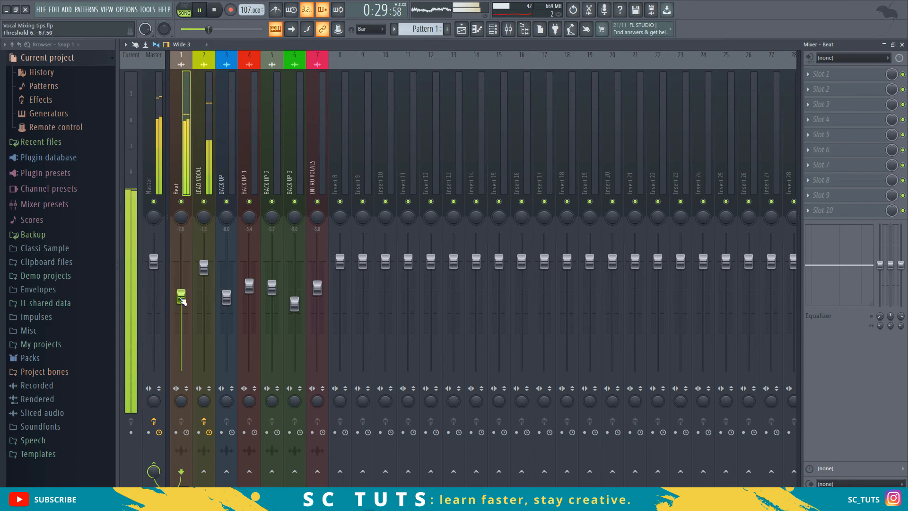
left_click(209, 178)
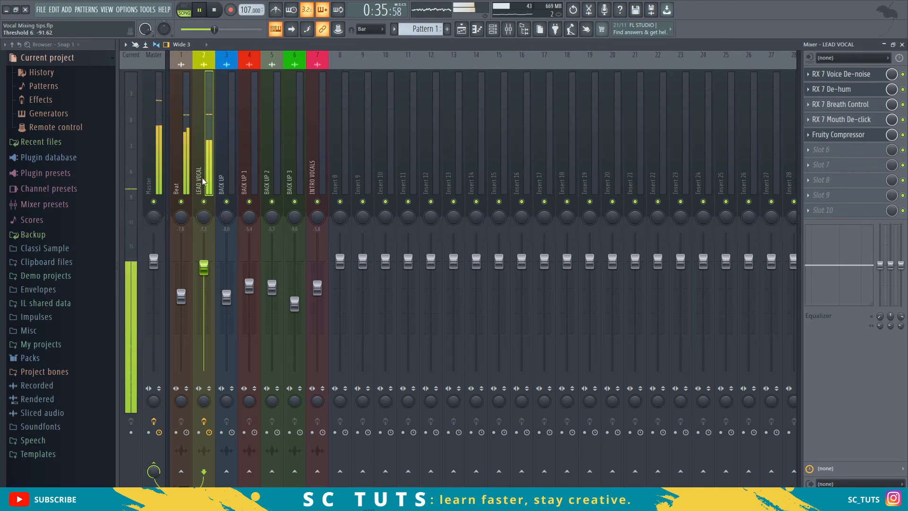
key("space")
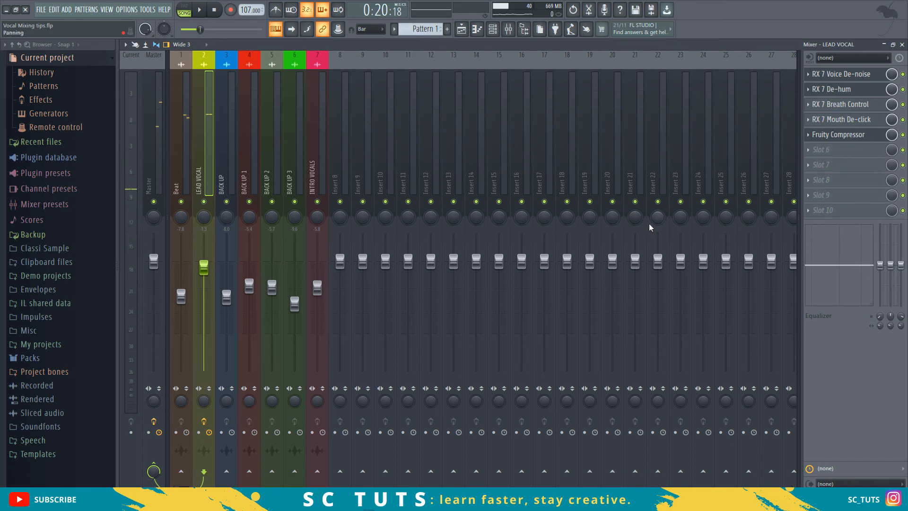
Load Fruity Parametric EQ 2 into the sixth LEAD VOCAL effect slot.
left_click(843, 152)
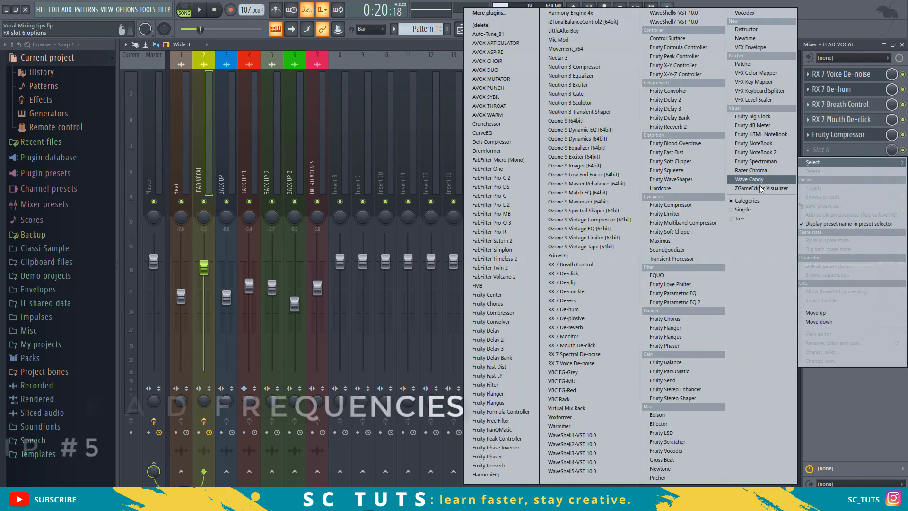
left_click(668, 303)
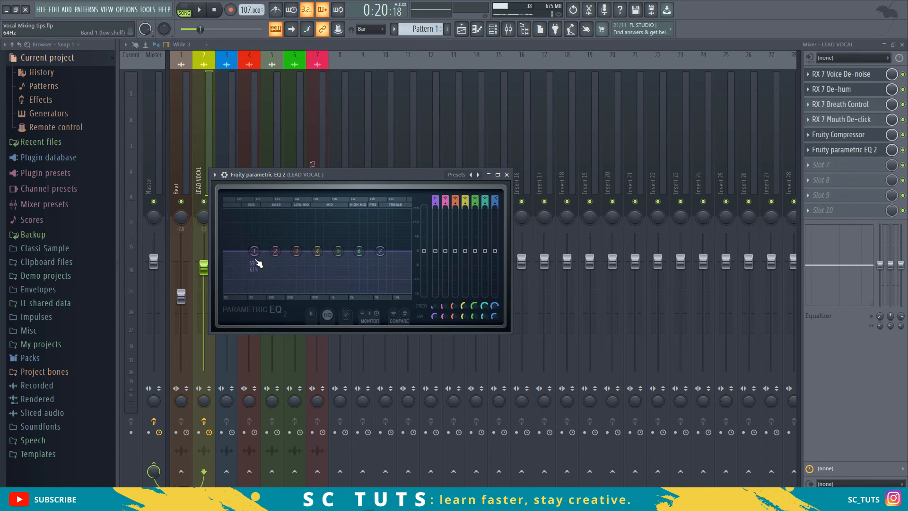
Try a full low-shelf cut on EQ band 1, auditioning it up to 211 Hz and lowering it to 66 Hz, and reset the band.
left_click_drag(254, 250, 267, 301)
key("space")
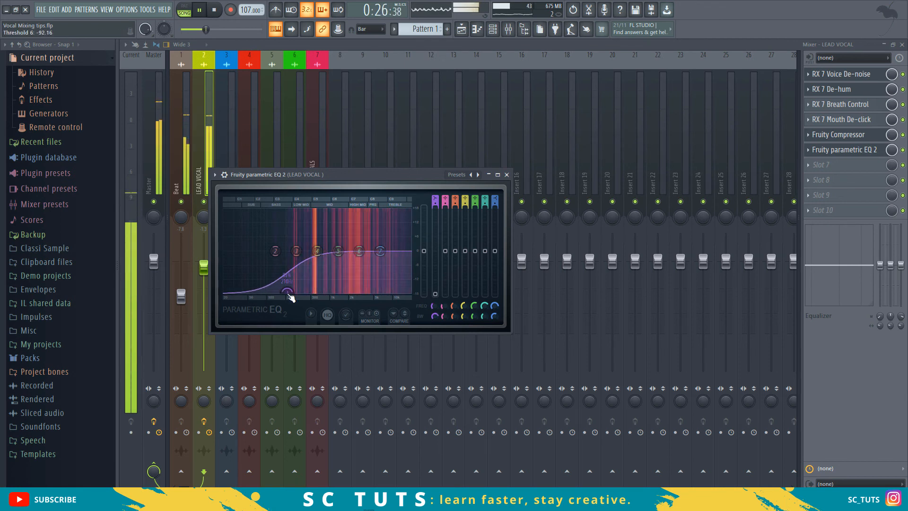
key("space")
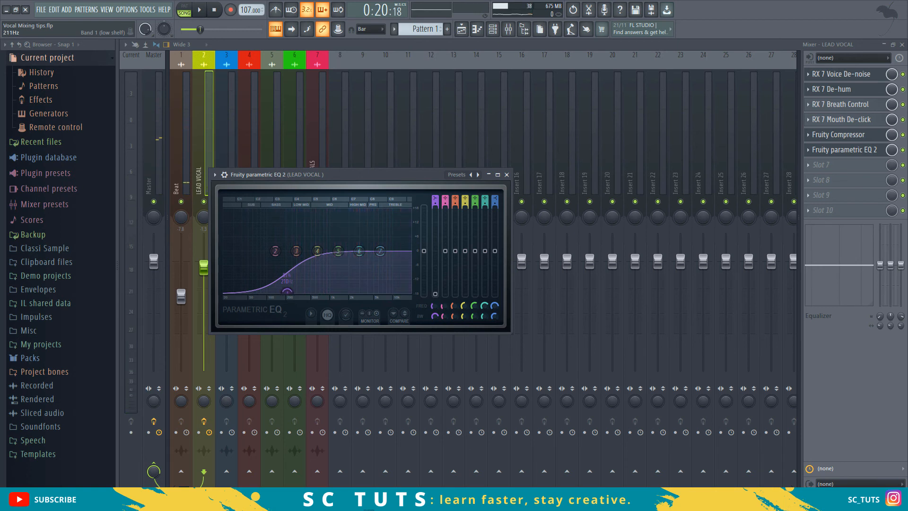
left_click_drag(287, 290, 268, 296)
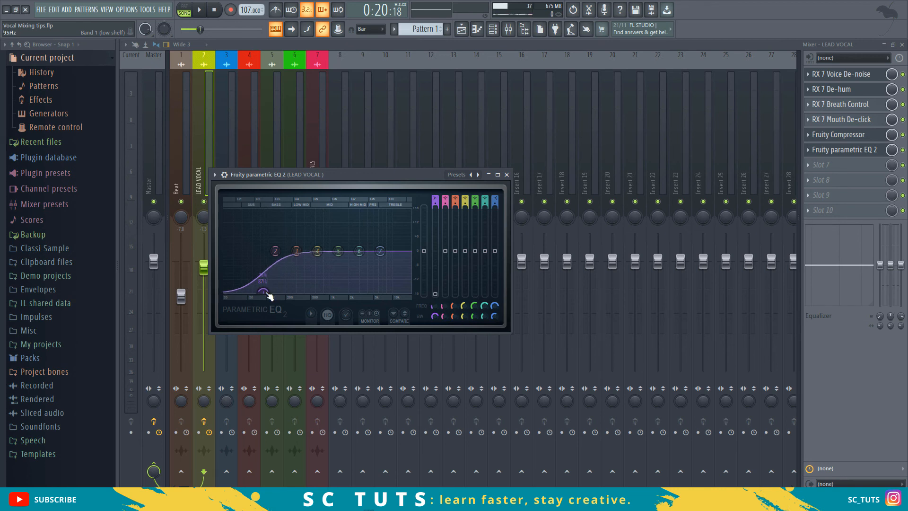
left_click_drag(267, 296, 259, 295)
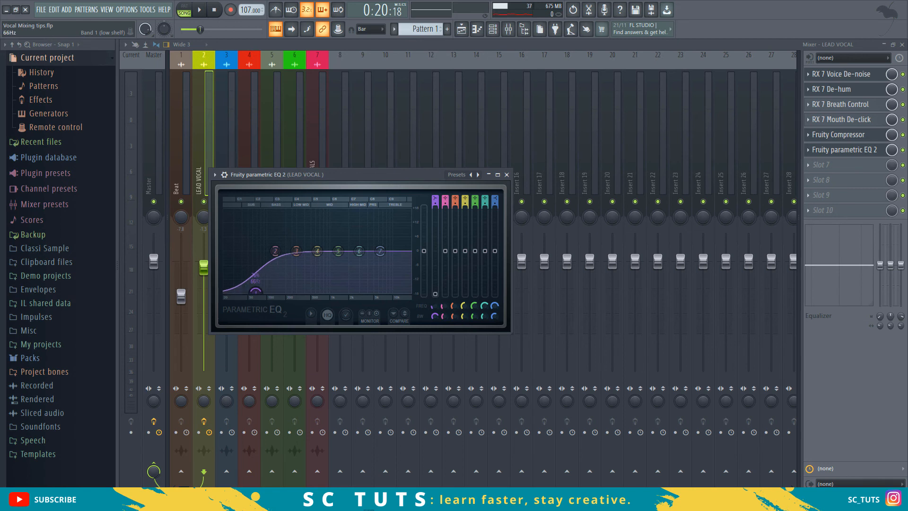
right_click(256, 293)
left_click(268, 307)
Change EQ band 1 to a high-pass filter and raise its cutoff to just above 84 Hz while listening to the song.
right_click(254, 251)
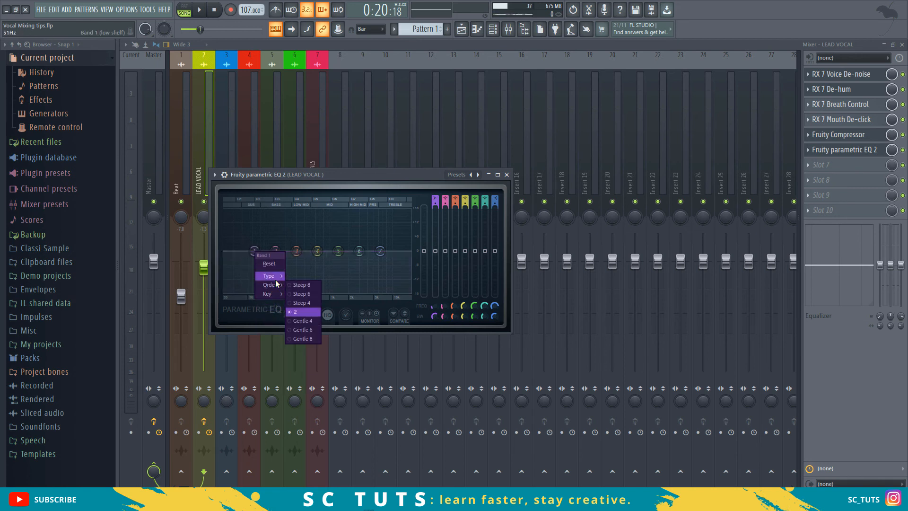
mouse_move(271, 276)
left_click(305, 303)
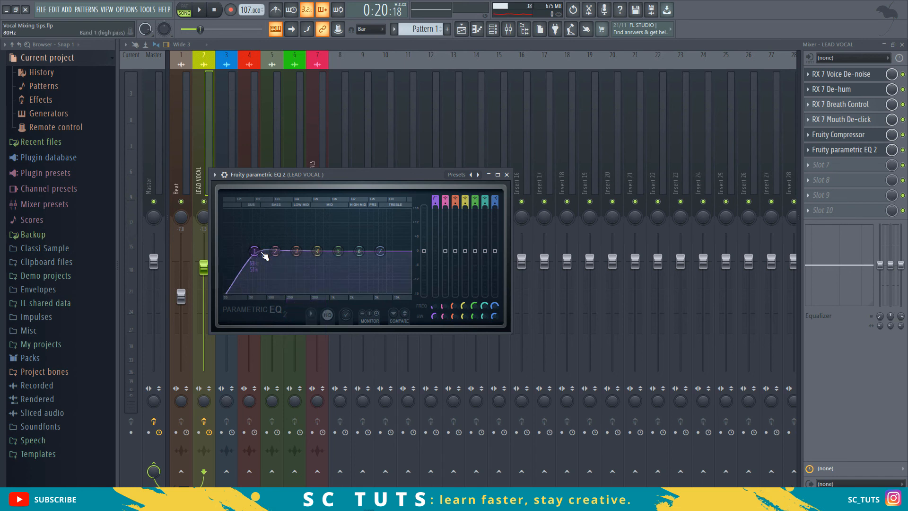
left_click_drag(254, 250, 264, 250)
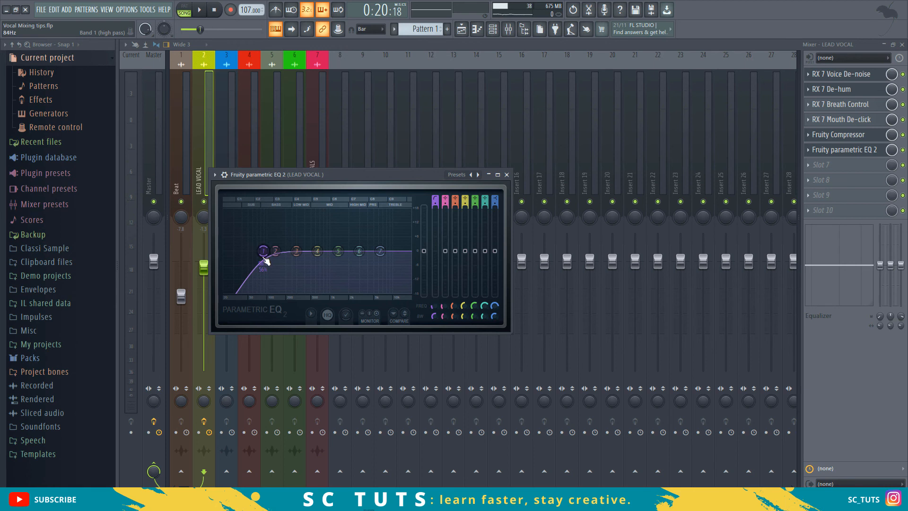
key("space")
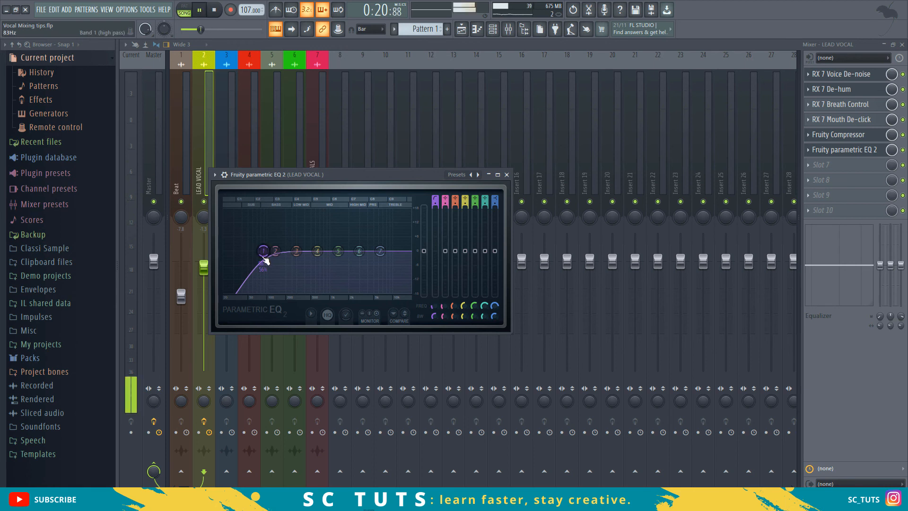
left_click_drag(264, 252, 266, 251)
key("space")
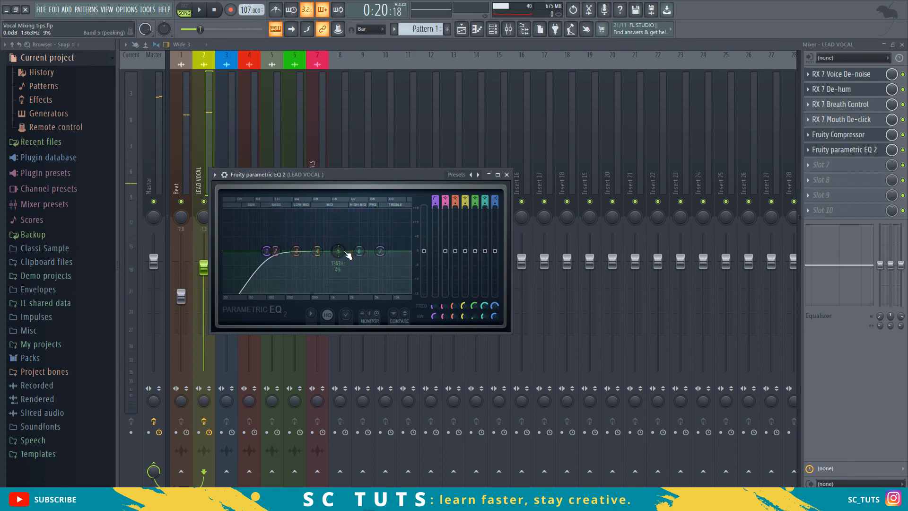
Boost EQ band 5 as a narrow peak, sweep it down from 1834 Hz during playback to find a harsh frequency, and turn it into a slight cut.
left_click_drag(339, 251, 422, 176)
key("space")
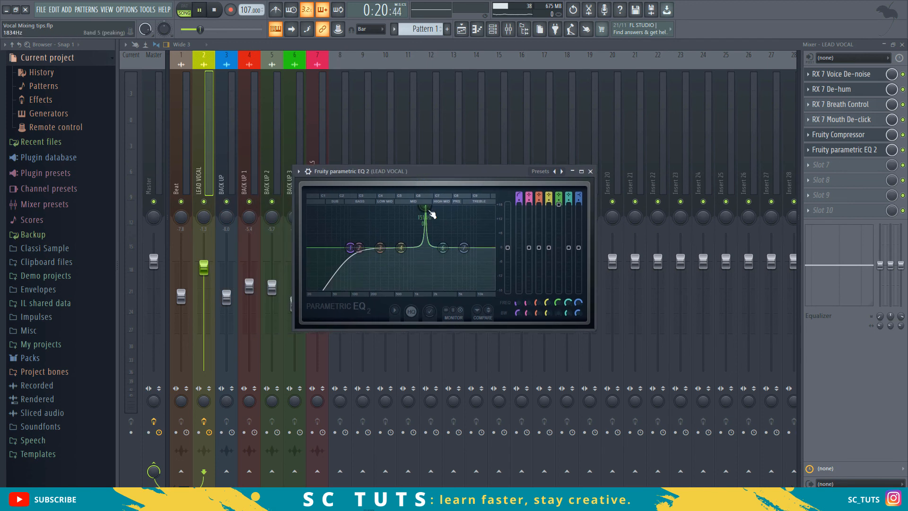
left_click_drag(427, 214, 419, 209)
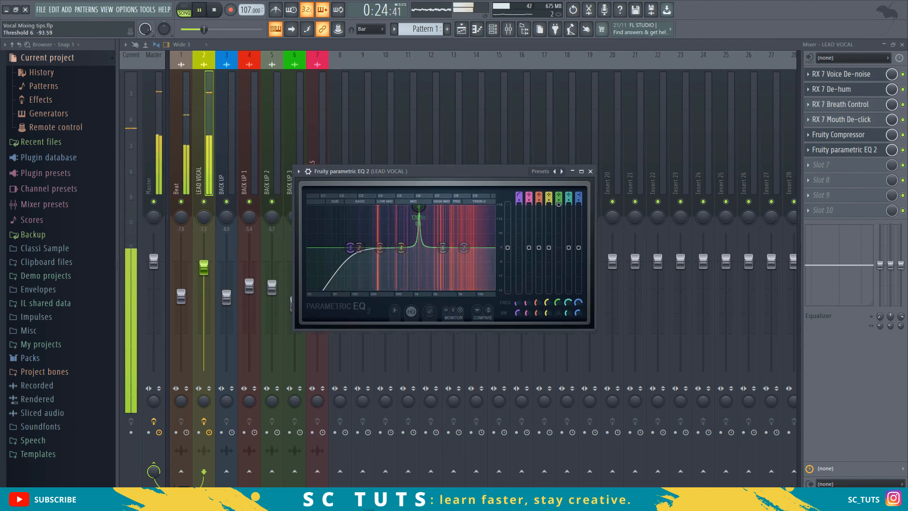
left_click_drag(419, 208, 408, 208)
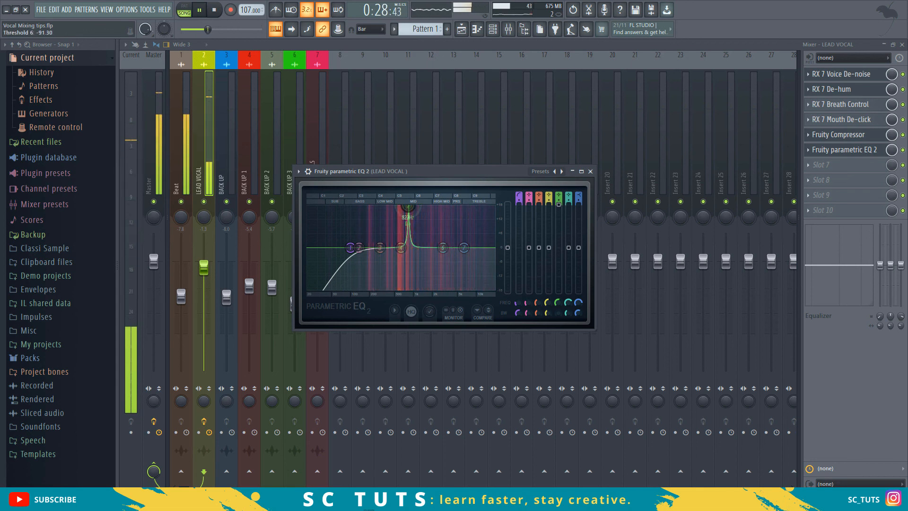
key("space")
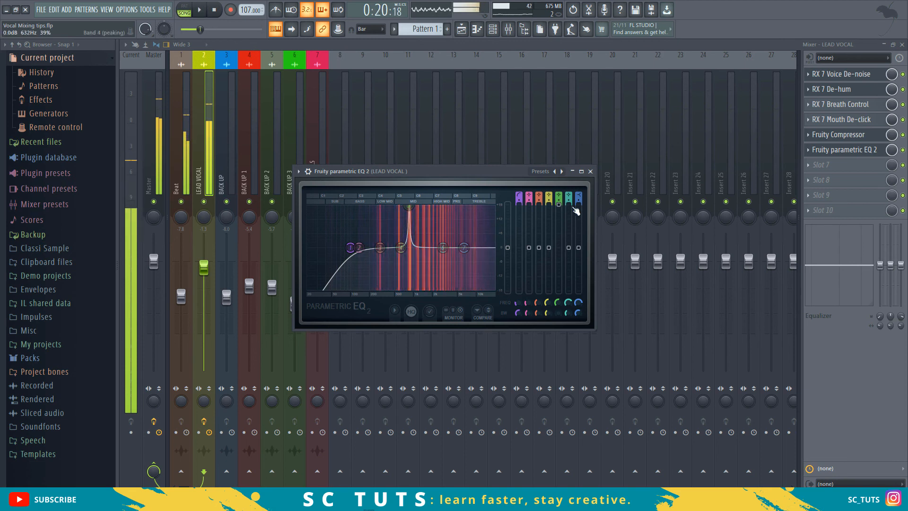
left_click_drag(565, 208, 565, 259)
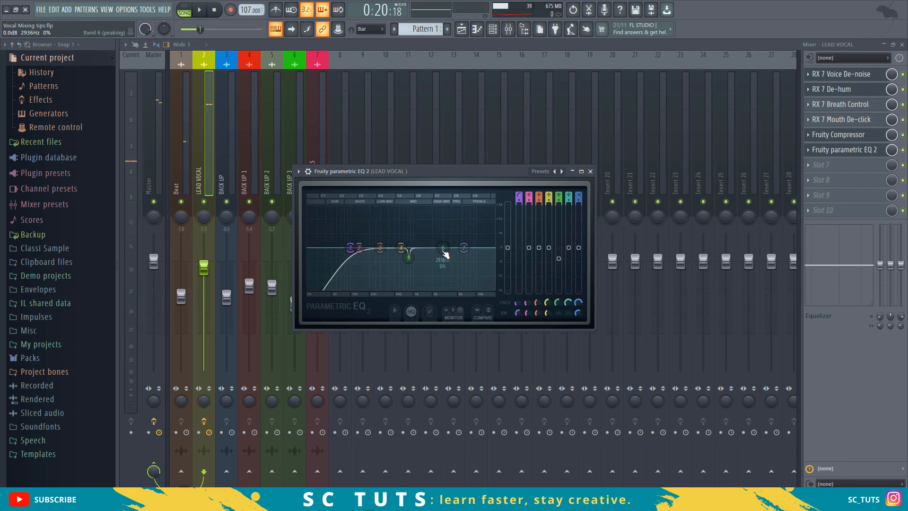
Boost EQ band 6 as a narrow peak near 2684 Hz, audition it during playback, and pull it down to a slight cut.
left_click_drag(442, 248, 441, 207)
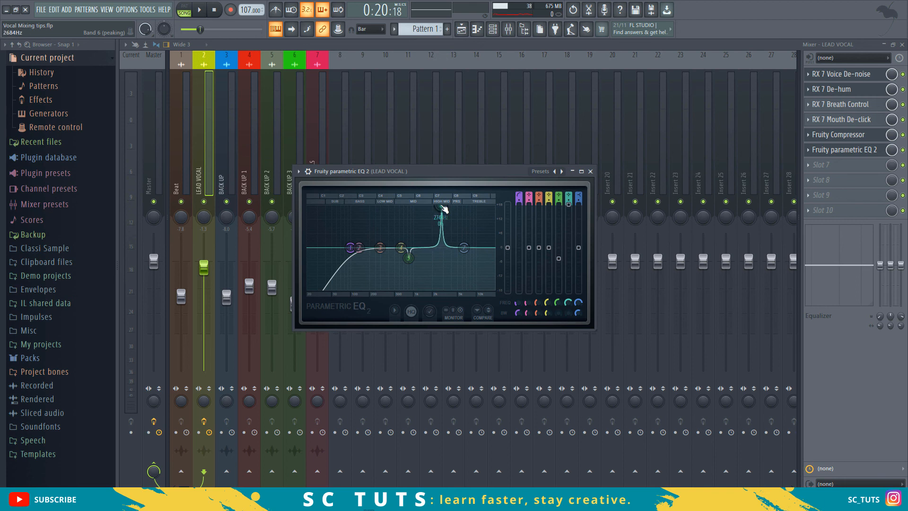
key("space")
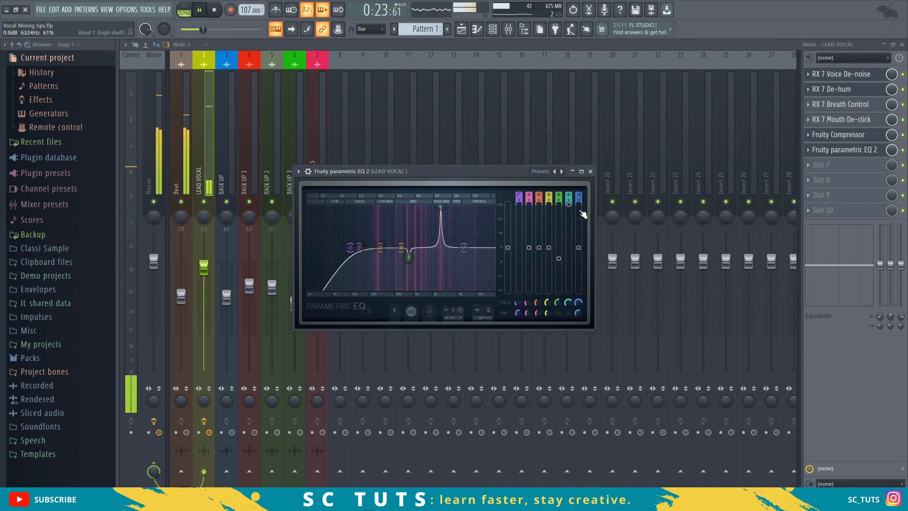
left_click_drag(440, 206, 441, 256)
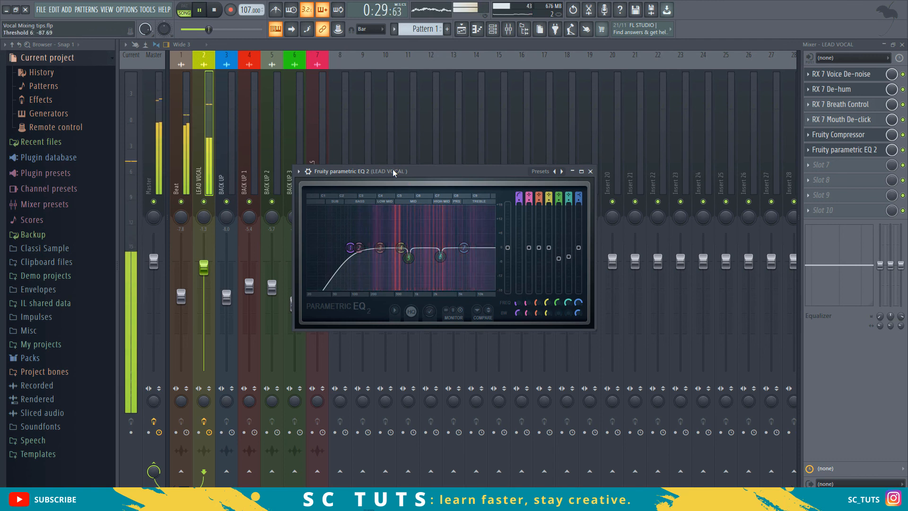
key("space")
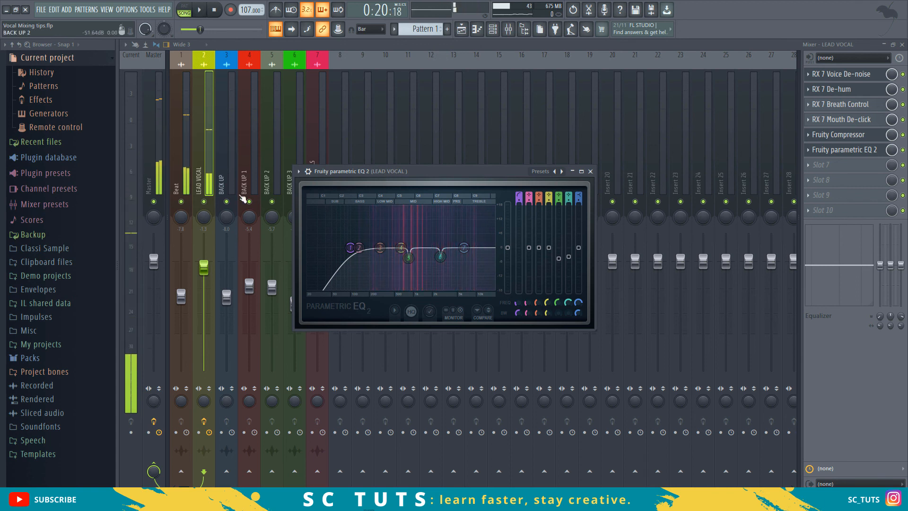
Play the song with all LEAD VOCAL effects bypassed and again with them enabled to compare the vocal sound.
left_click(199, 184)
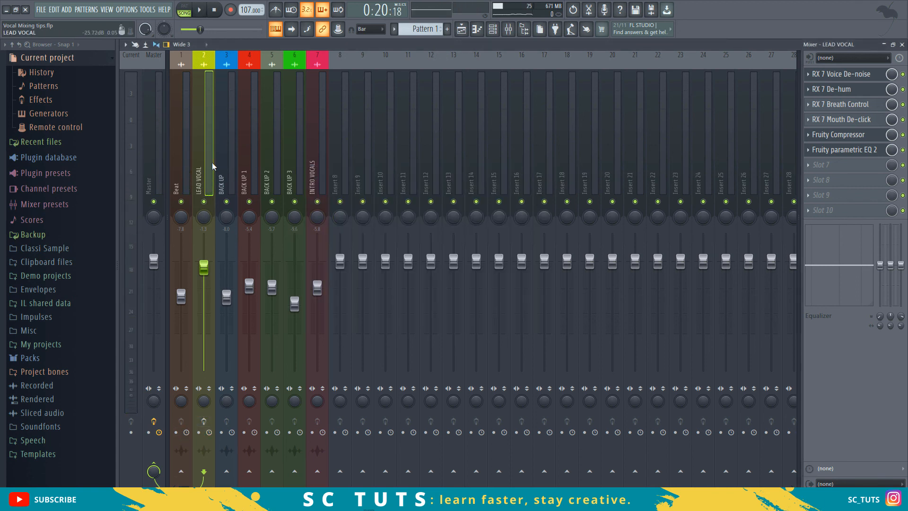
key("space")
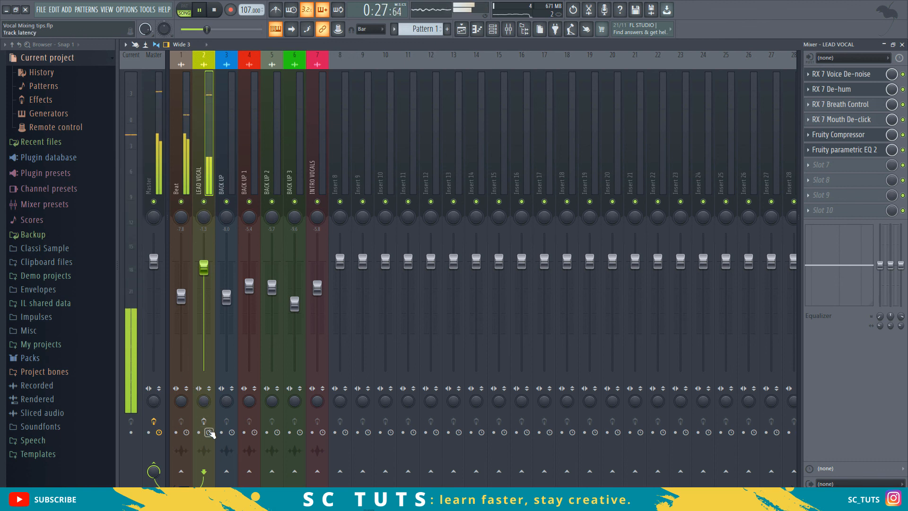
key("space")
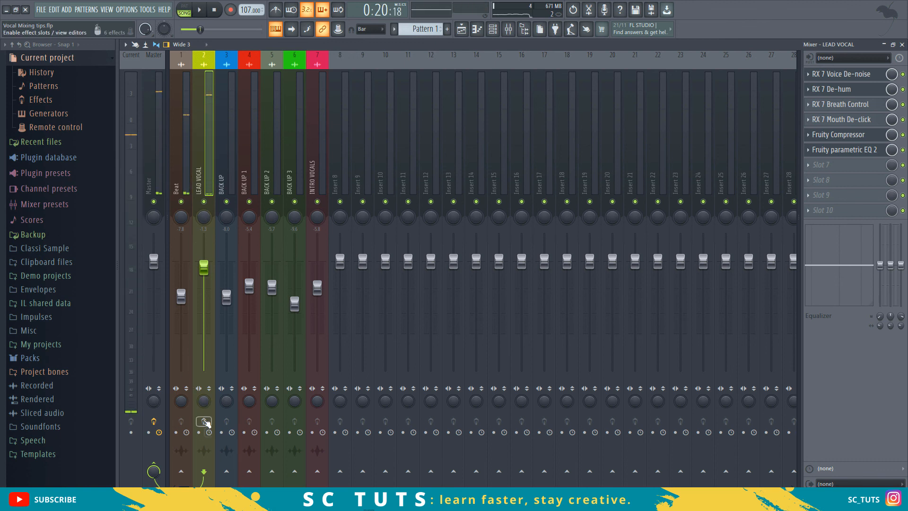
key("space")
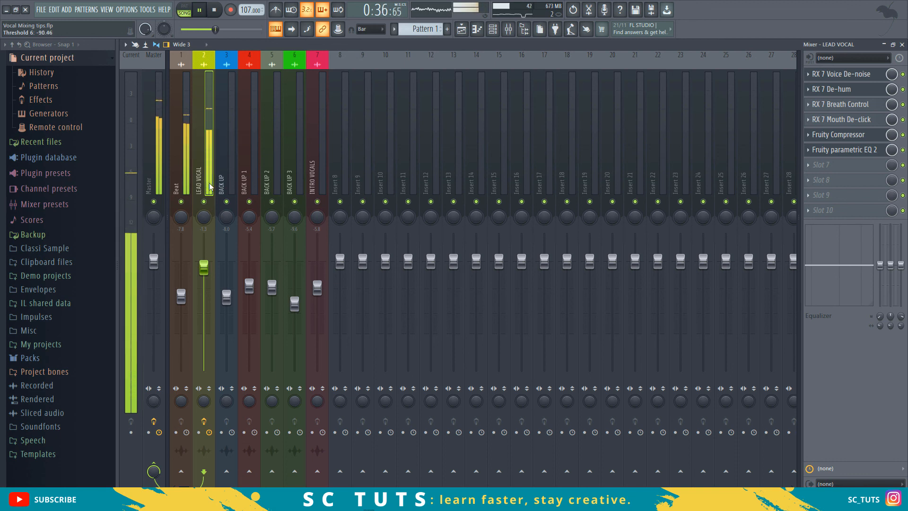
key("space")
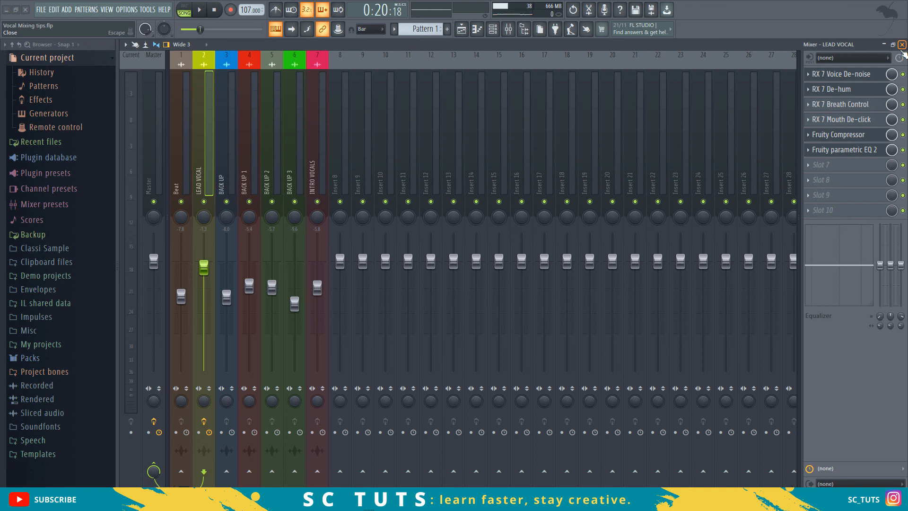
Close the mixer and bring the playlist to the front, clear of the EQ window.
left_click(902, 45)
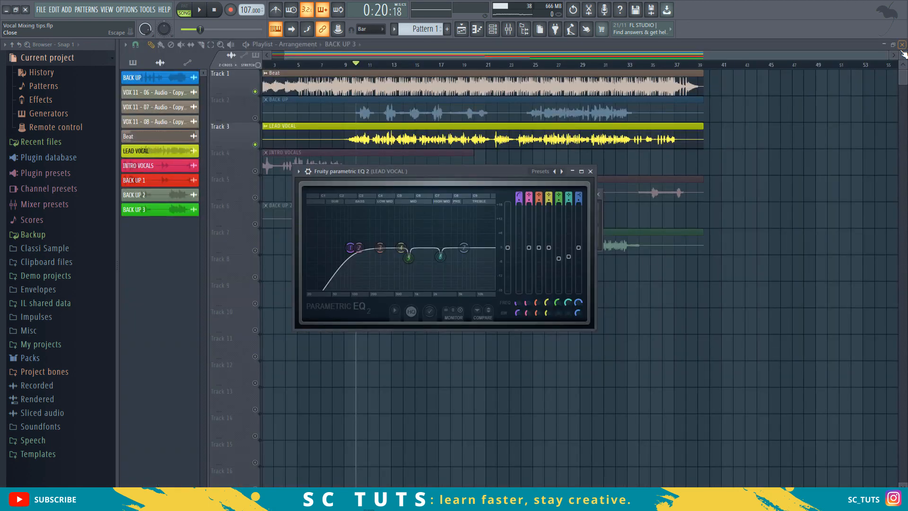
left_click(580, 49)
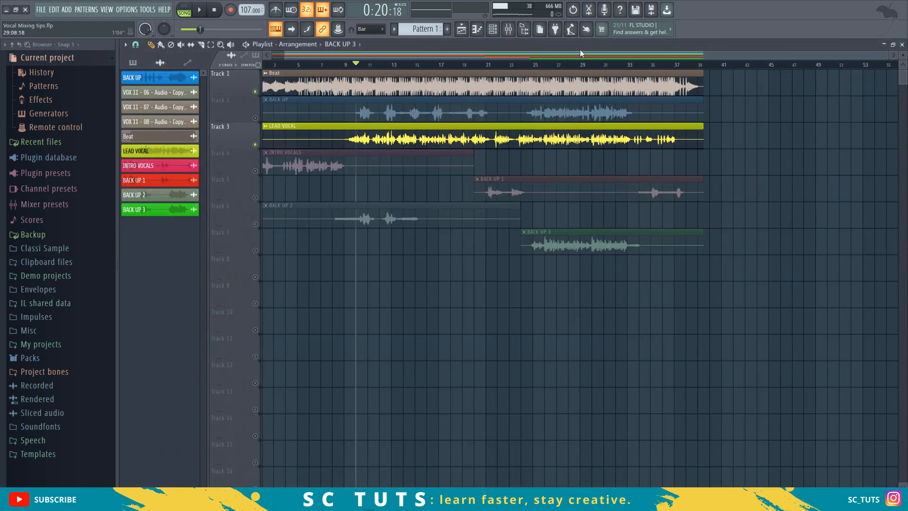